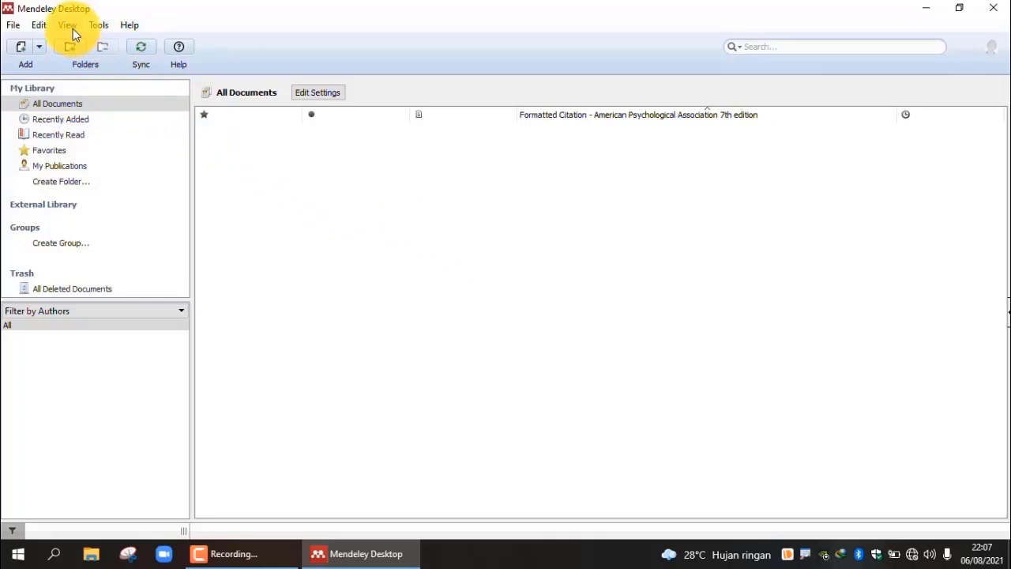
Check which citation style is selected for the library's formatted references
{"action": "left_click", "coordinate": [68, 25]}
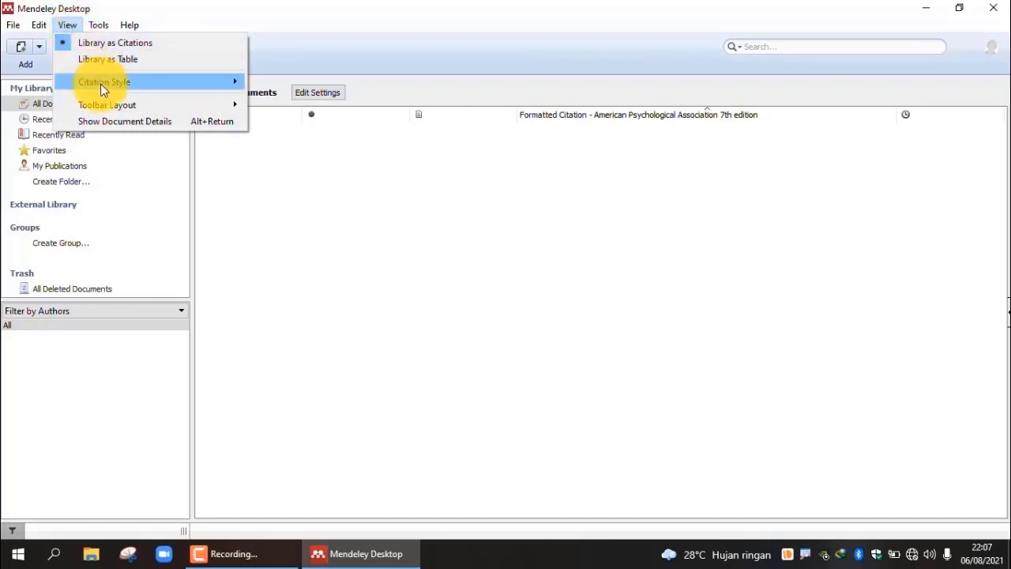
{"action": "mouse_move", "coordinate": [102, 83]}
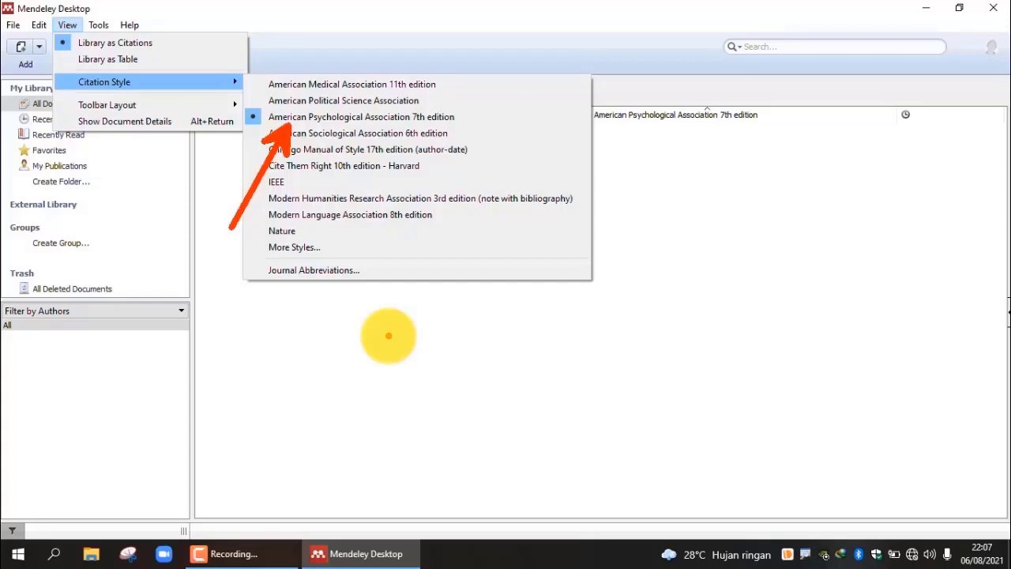
{"action": "left_click", "coordinate": [388, 336]}
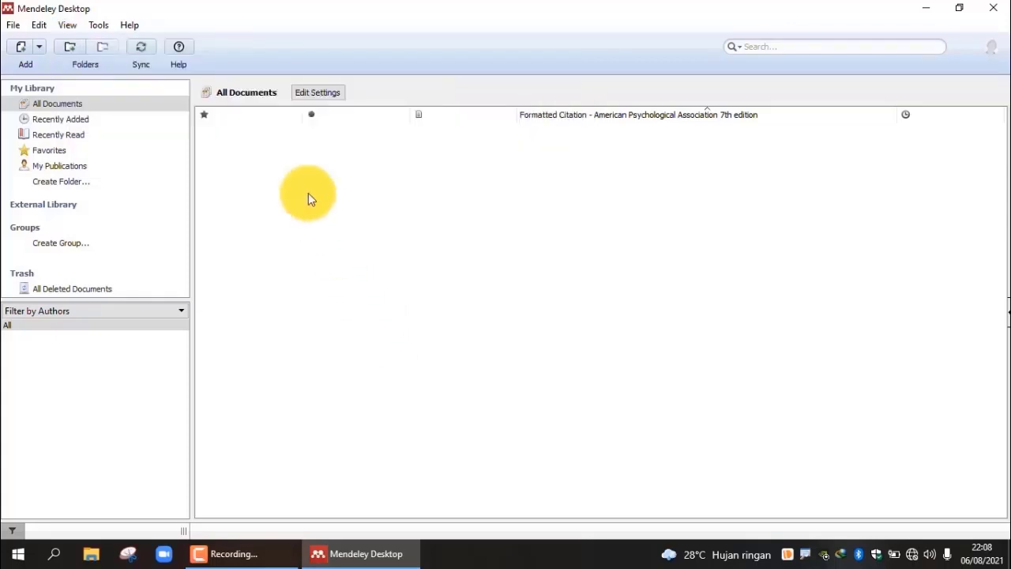
Show the document details pane beside the library's document list
{"action": "left_click", "coordinate": [68, 25]}
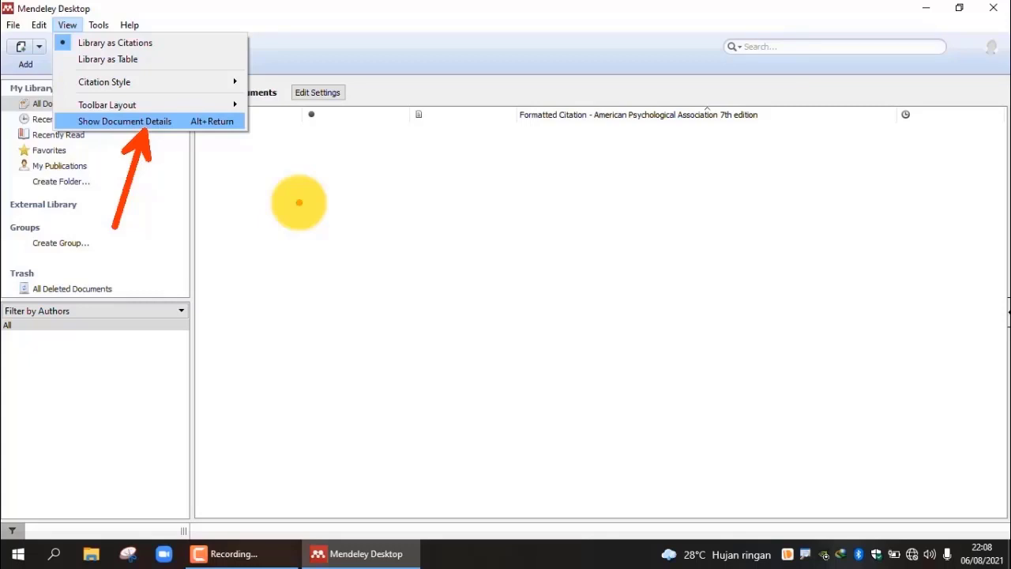
{"action": "left_click", "coordinate": [299, 202]}
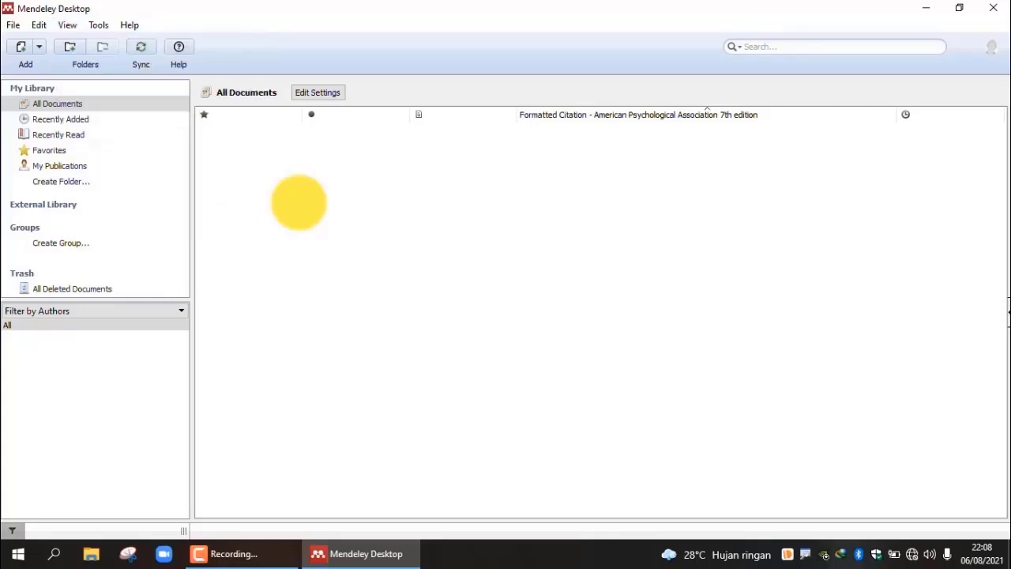
{"action": "left_click", "coordinate": [71, 24]}
{"action": "left_click", "coordinate": [126, 119]}
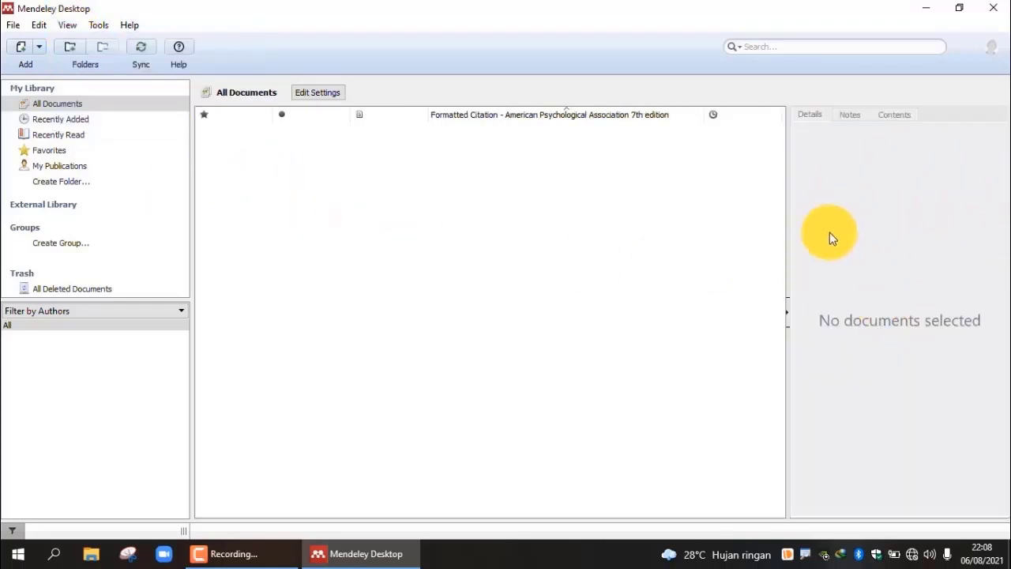
Install the MS Word plugin for inserting citations into documents
{"action": "left_click", "coordinate": [98, 26]}
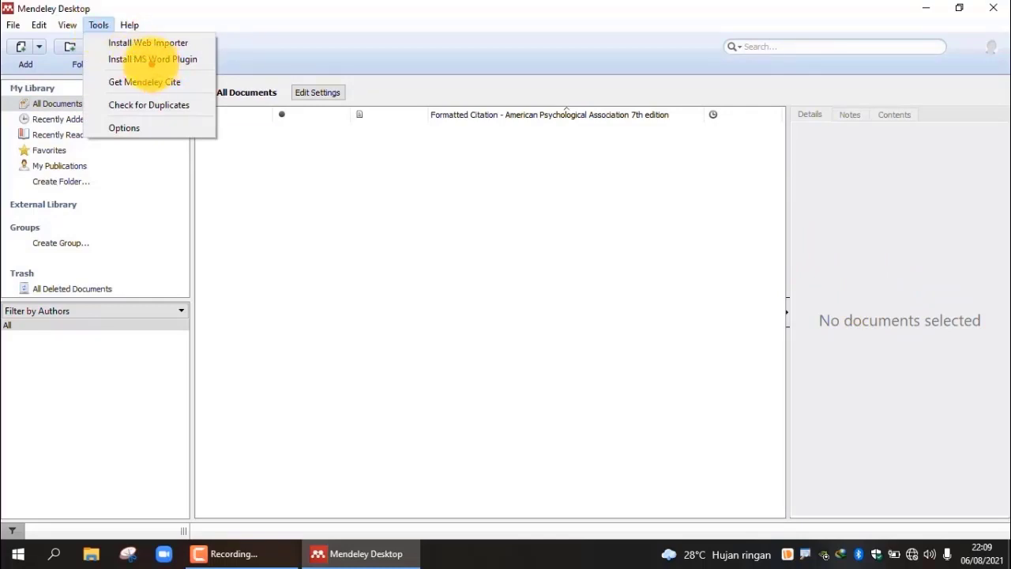
{"action": "left_click_drag", "start_coordinate": [140, 69], "coordinate": [87, 196]}
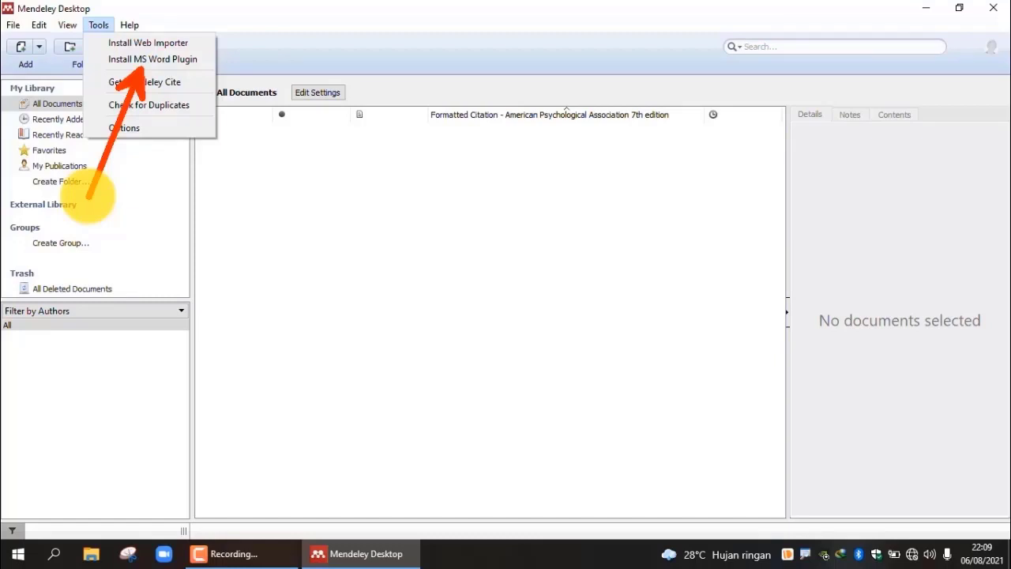
{"action": "left_click", "coordinate": [88, 196]}
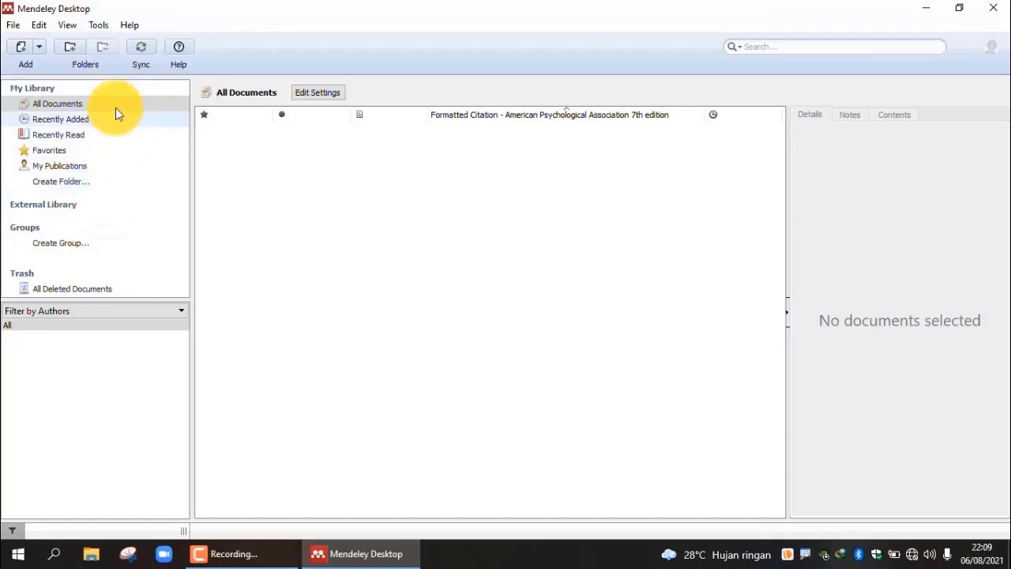
{"action": "left_click", "coordinate": [97, 24]}
{"action": "left_click", "coordinate": [153, 58]}
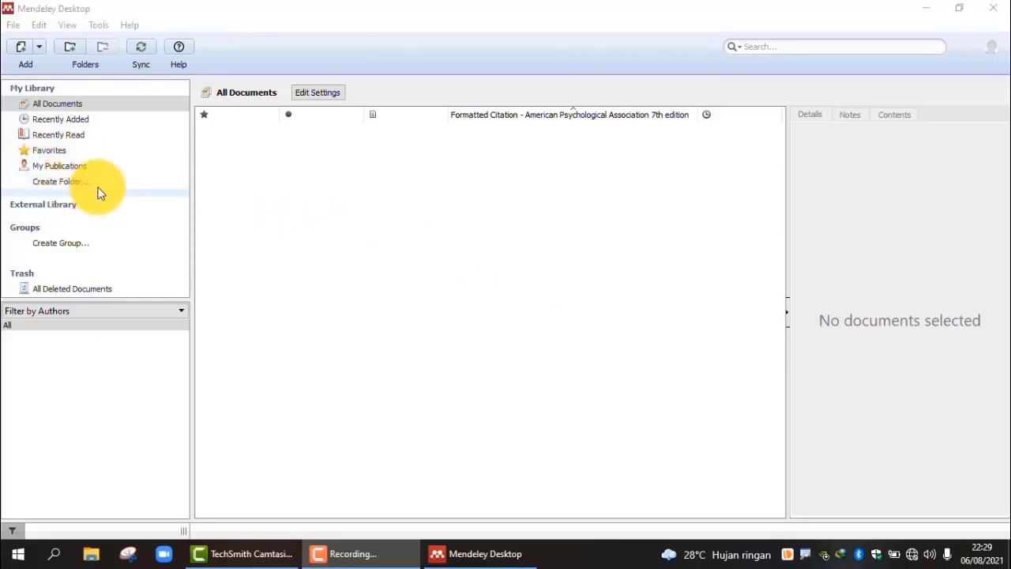
Create a library folder named LATIHAN and select it
{"action": "left_click", "coordinate": [71, 181]}
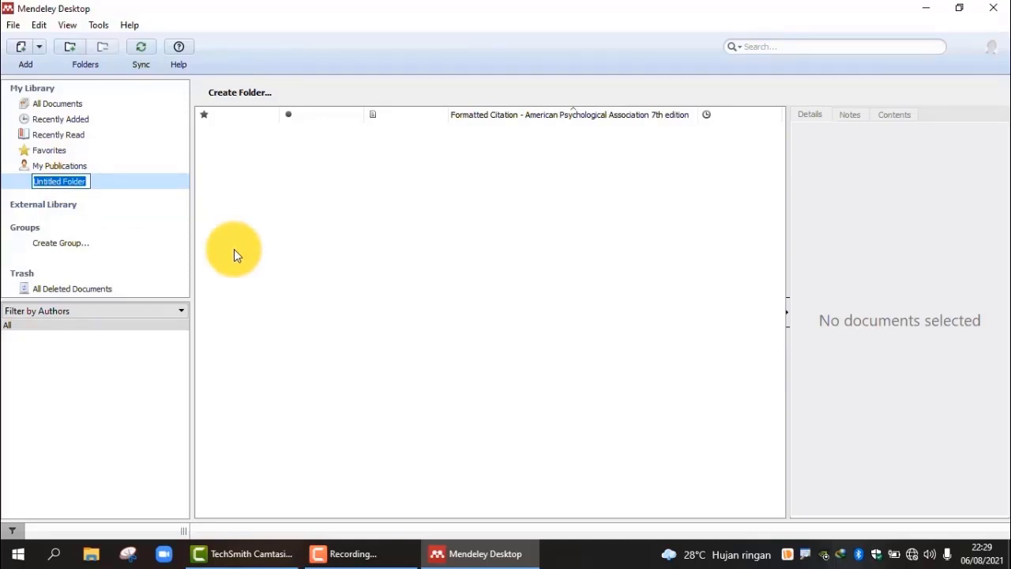
{"action": "type", "text": "L"}
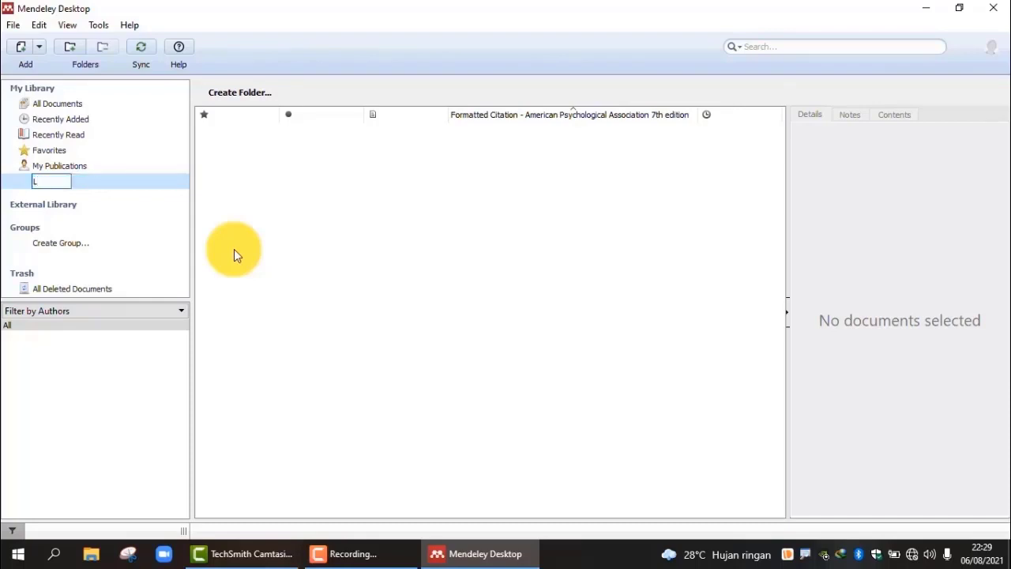
{"action": "type", "text": "ATIHAN"}
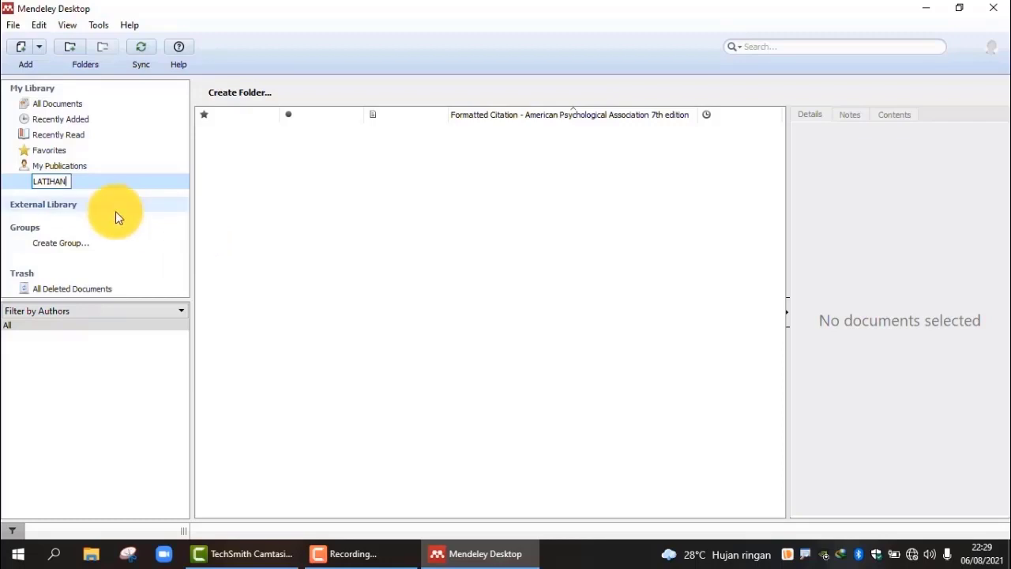
{"action": "left_click", "coordinate": [58, 184]}
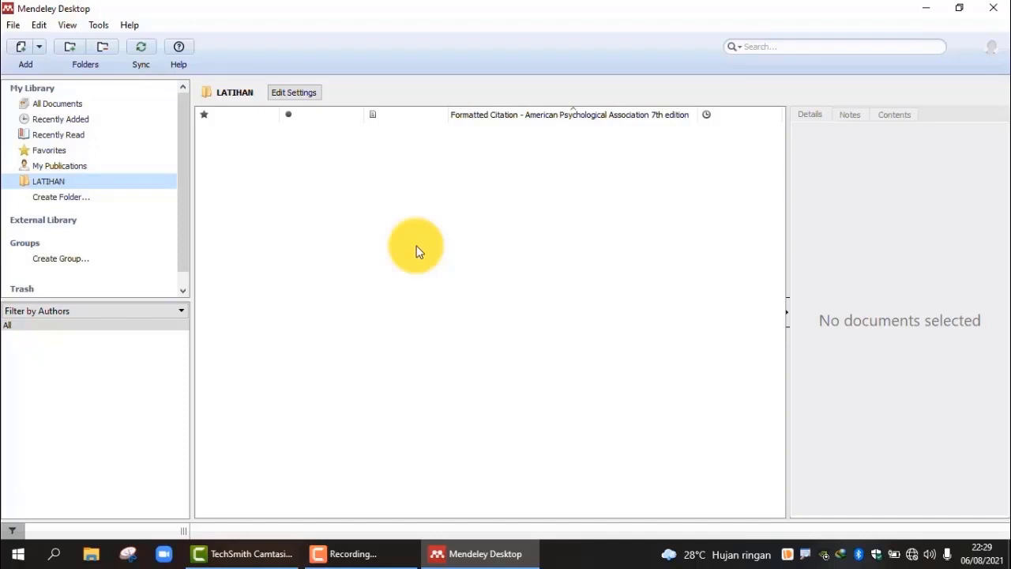
Switch to Word, create a blank document and show its referencing tools
{"action": "left_click", "coordinate": [929, 19]}
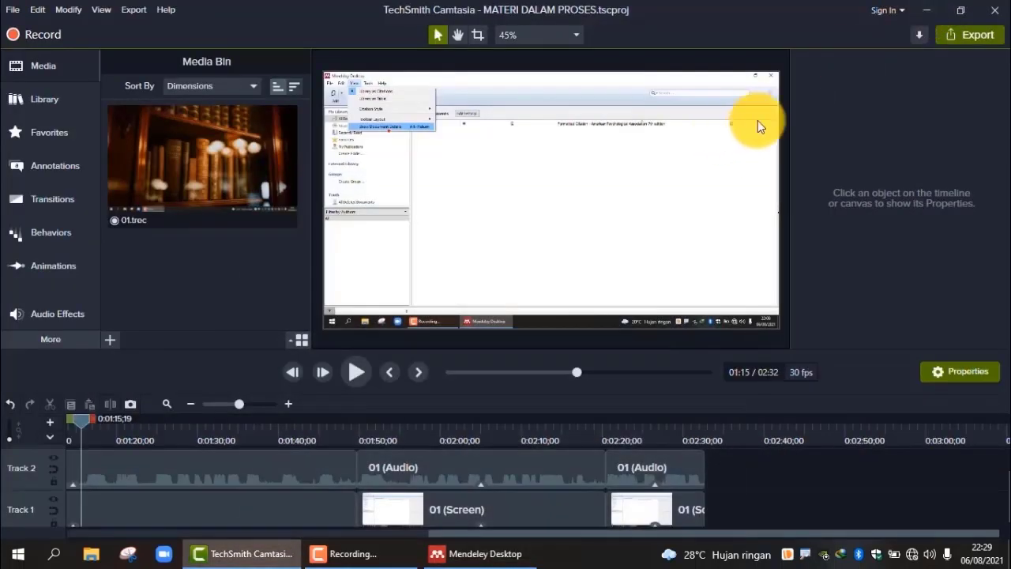
{"action": "key", "text": "super+d"}
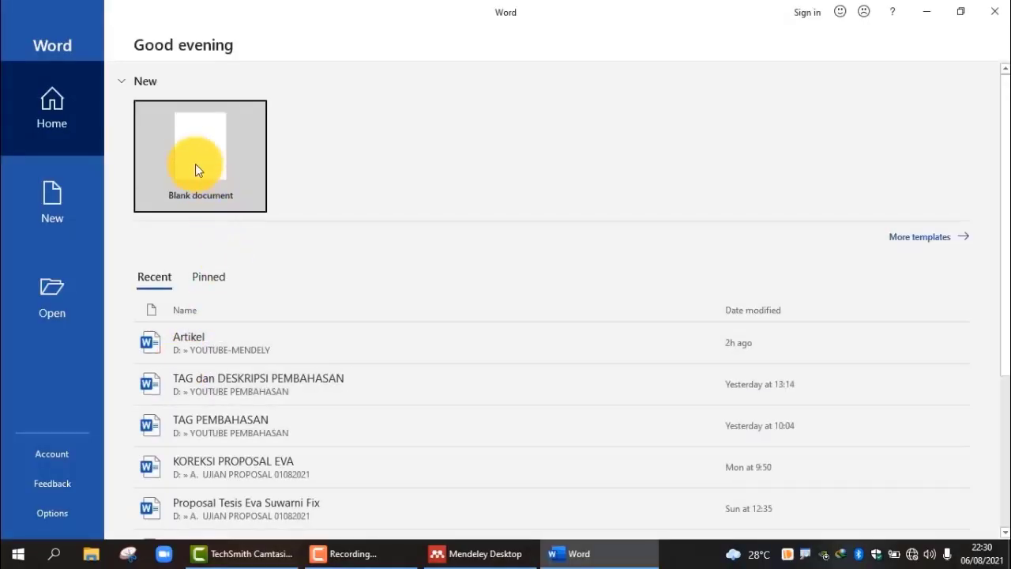
{"action": "left_click", "coordinate": [197, 152]}
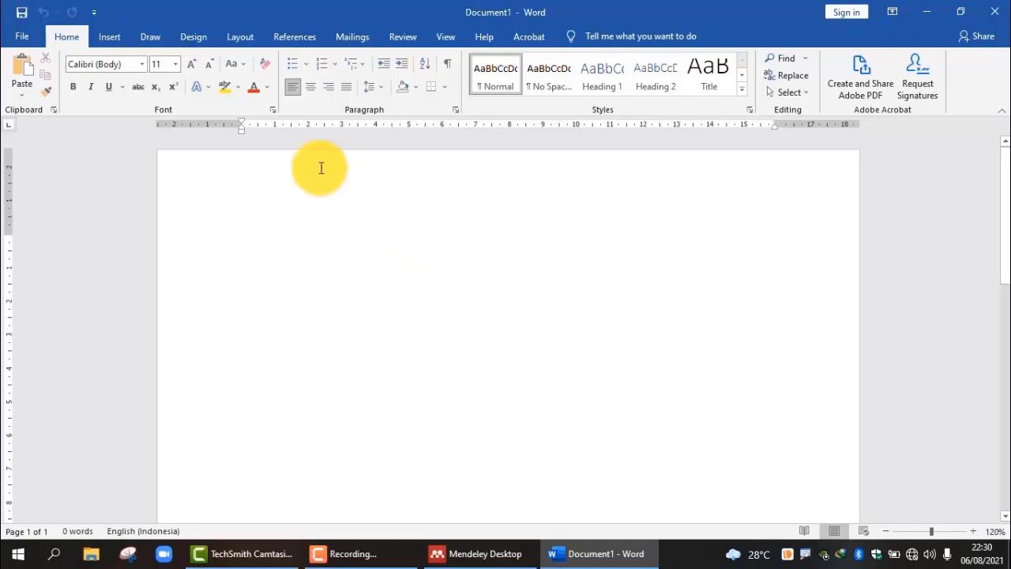
{"action": "left_click", "coordinate": [303, 39]}
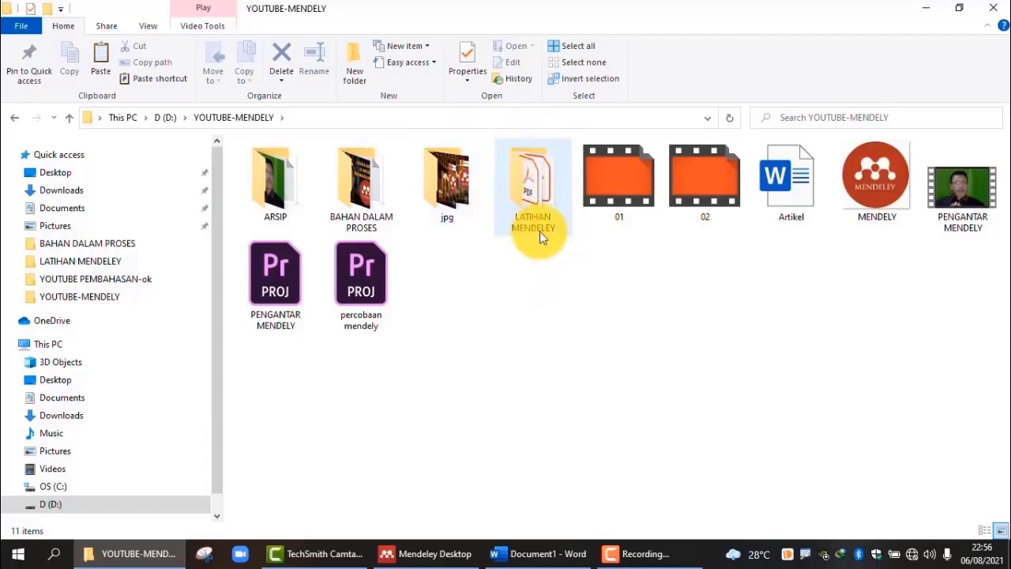
Open the LATIHAN MENDELEY folder in File Explorer and look over its PDF source files
{"action": "double_click", "coordinate": [538, 189]}
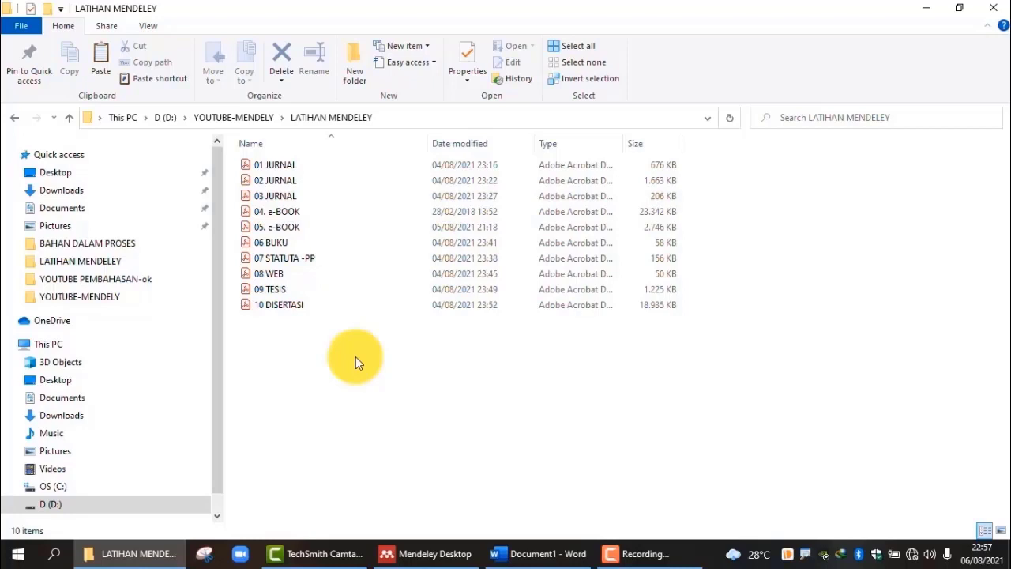
{"action": "left_click", "coordinate": [927, 12]}
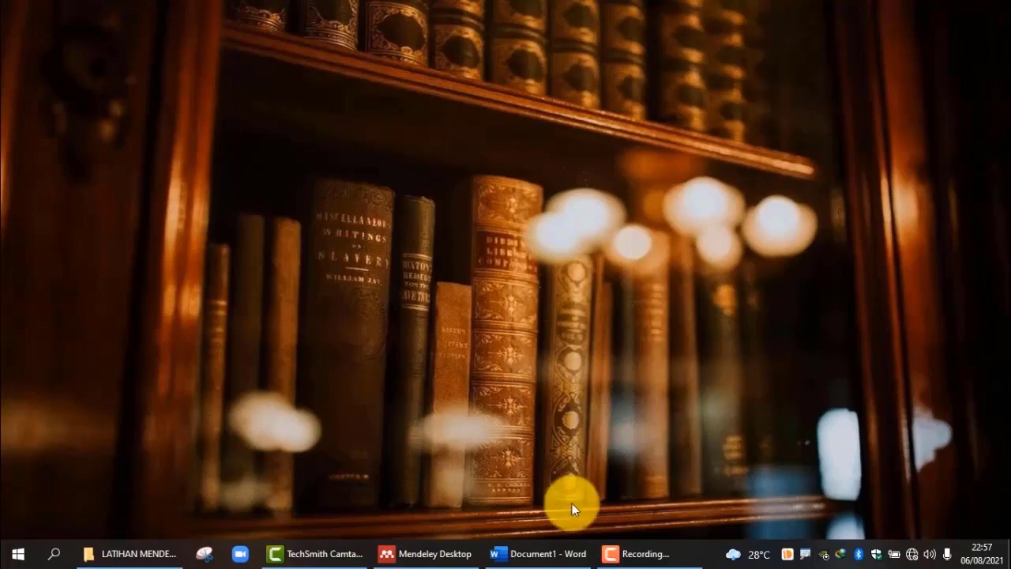
Switch to the Artikel document in Word and examine where its red source placeholders stand, starting with JURNAL-01
{"action": "left_click", "coordinate": [550, 559]}
{"action": "scroll", "coordinate": [548, 273], "scroll_direction": "down", "scroll_amount": 10}
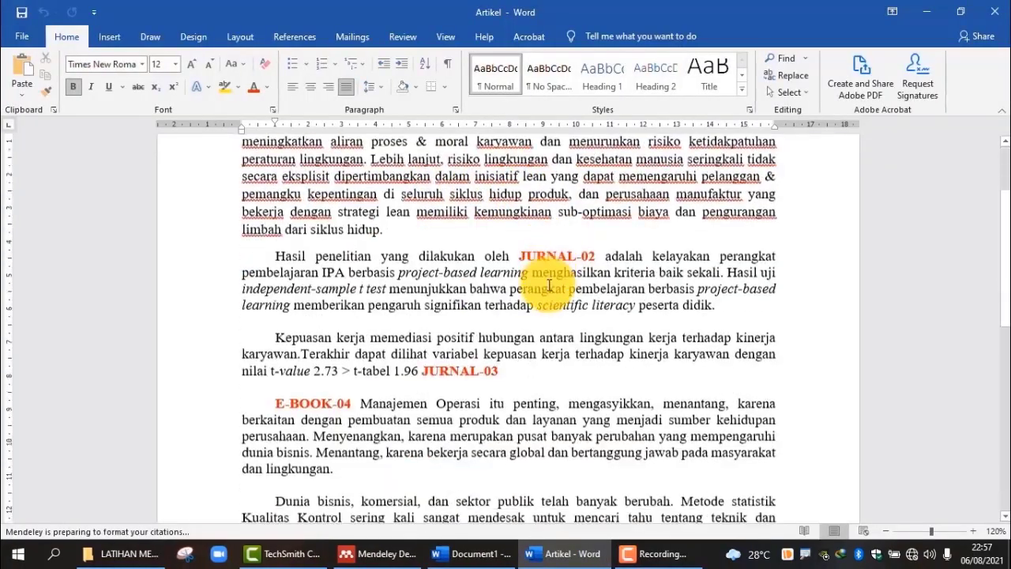
{"action": "scroll", "coordinate": [556, 287], "scroll_direction": "down", "scroll_amount": 2}
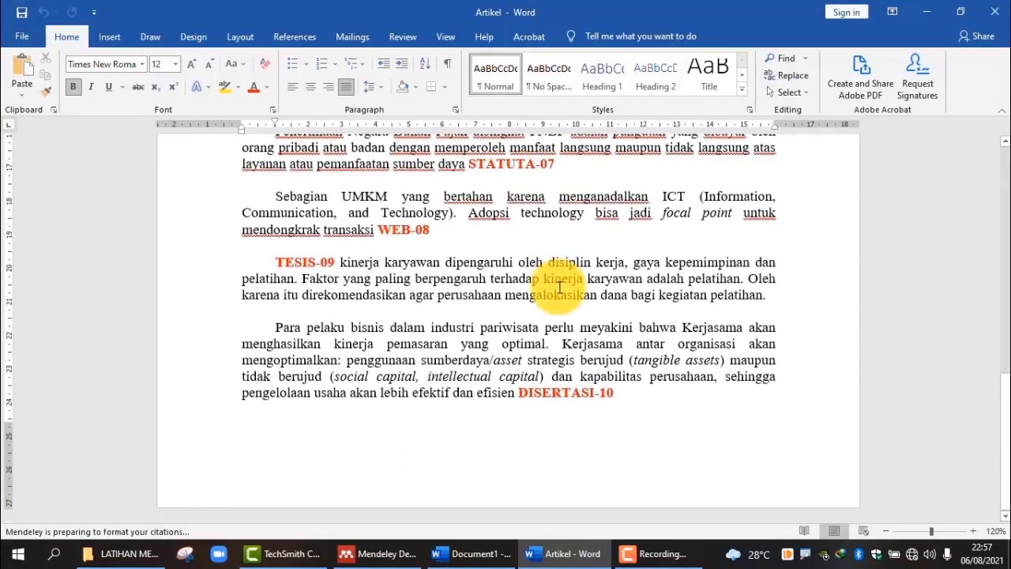
{"action": "scroll", "coordinate": [558, 287], "scroll_direction": "up", "scroll_amount": 8}
{"action": "scroll", "coordinate": [560, 287], "scroll_direction": "up", "scroll_amount": 6}
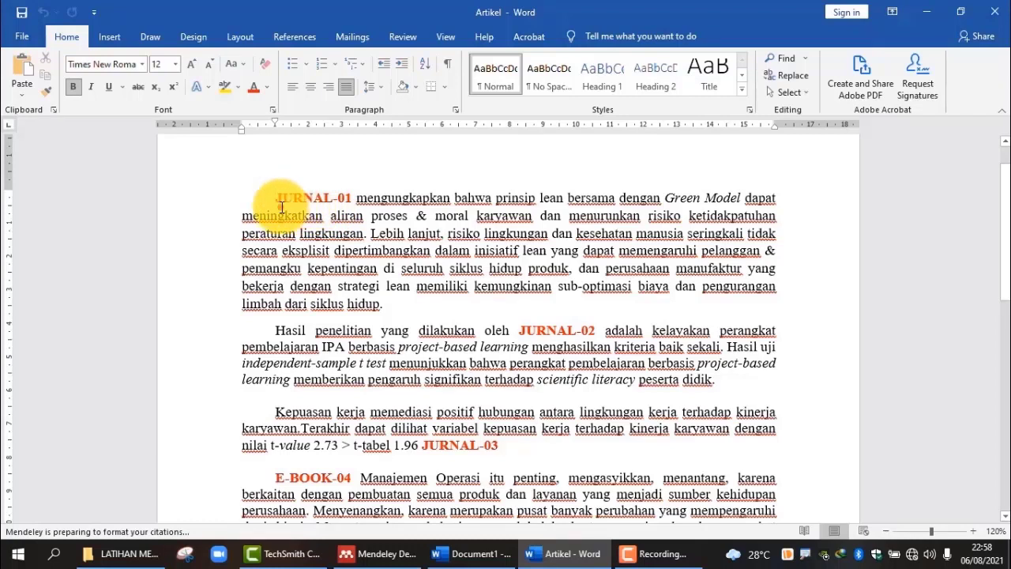
{"action": "left_click_drag", "start_coordinate": [254, 175], "coordinate": [365, 222]}
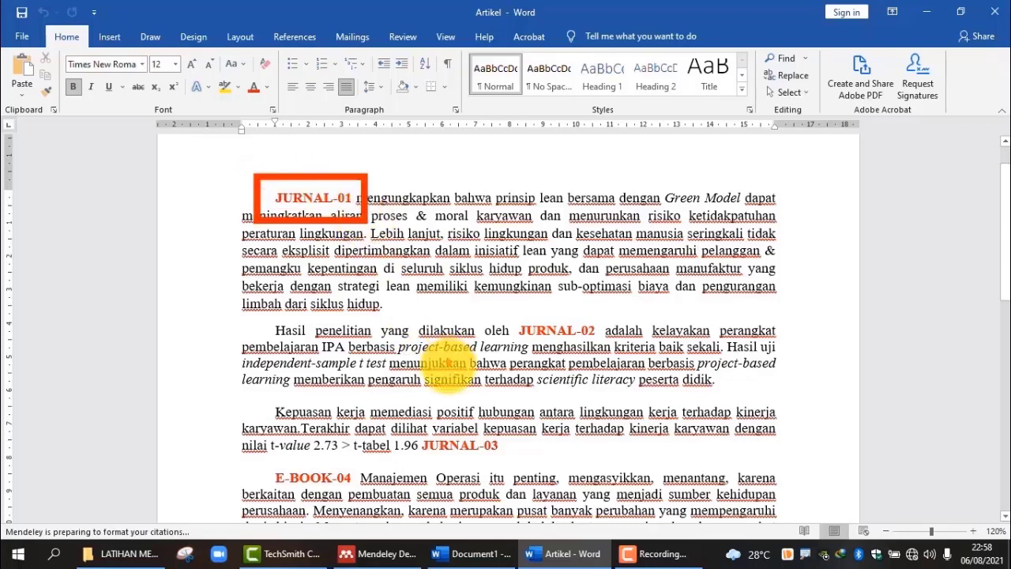
{"action": "left_click_drag", "start_coordinate": [500, 307], "coordinate": [610, 352]}
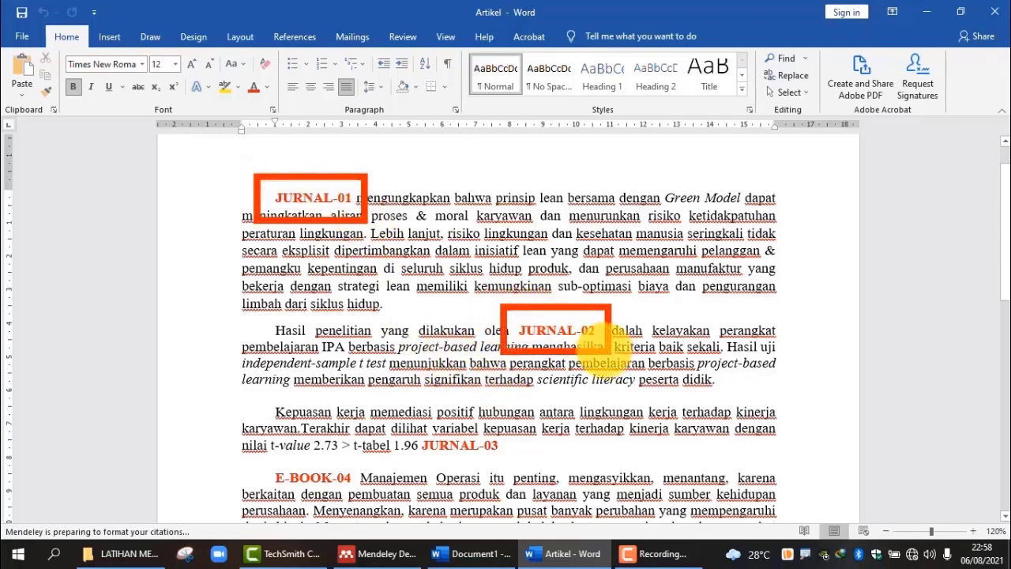
{"action": "left_click_drag", "start_coordinate": [401, 423], "coordinate": [527, 460]}
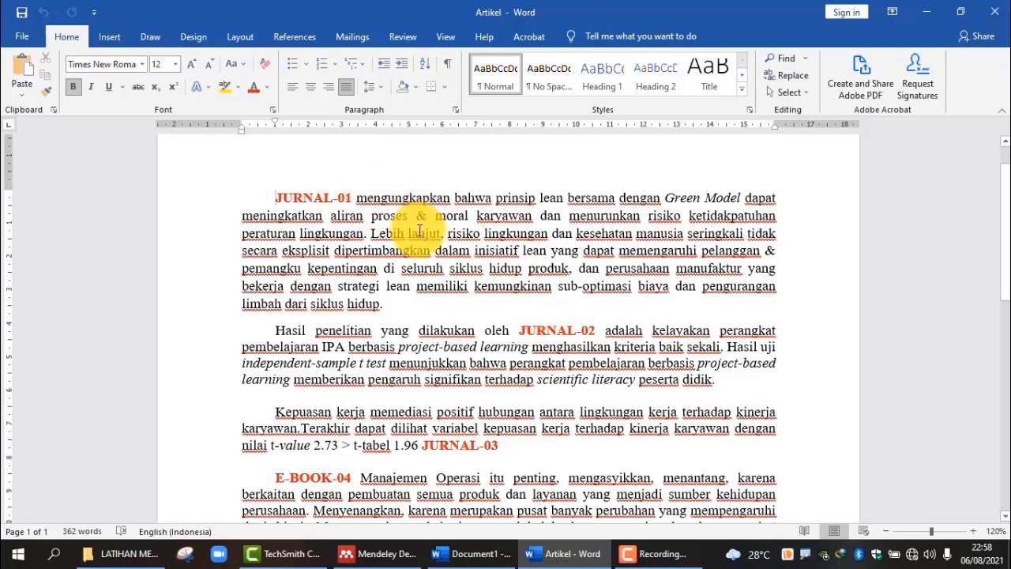
{"action": "left_click", "coordinate": [272, 198]}
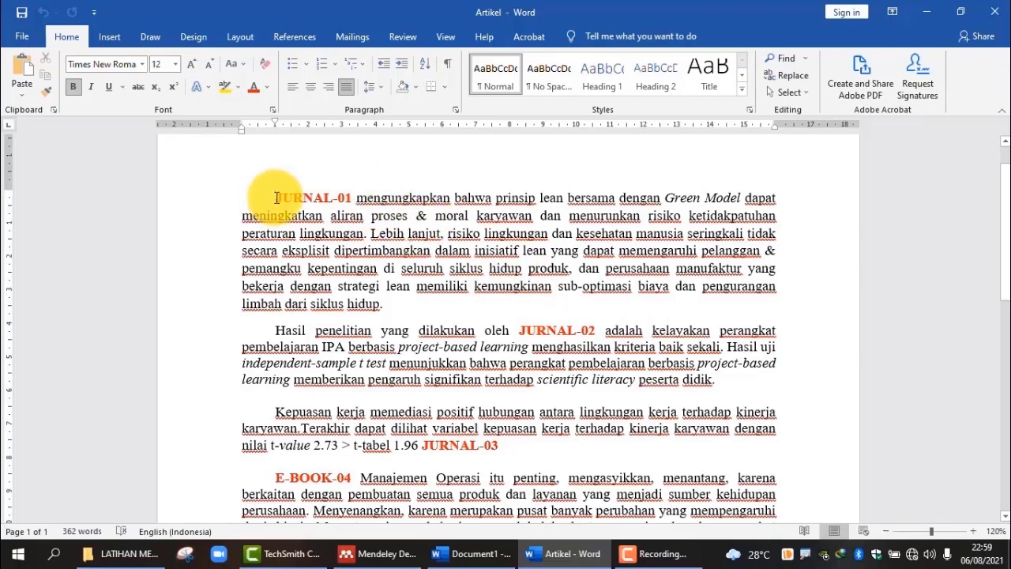
{"action": "left_click_drag", "start_coordinate": [283, 198], "coordinate": [353, 203]}
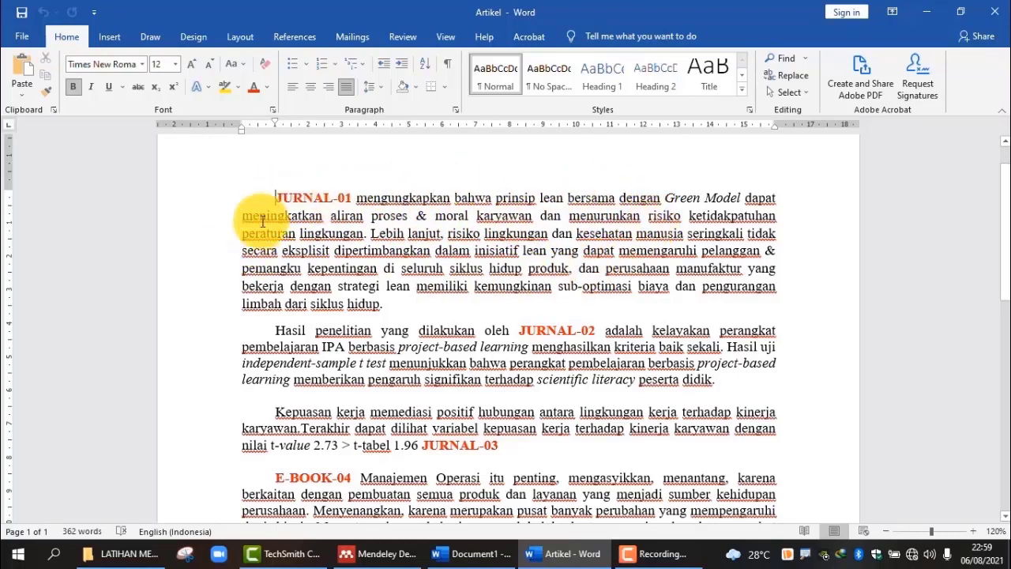
Switch to Mendeley Desktop and add the file 01 JURNAL to the LATIHAN folder
{"action": "left_click", "coordinate": [387, 553]}
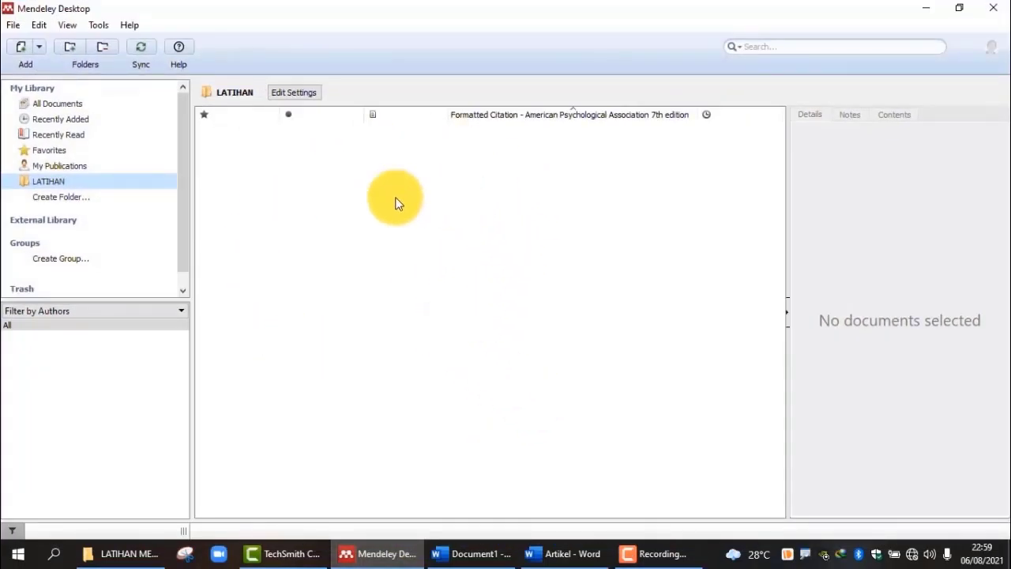
{"action": "right_click", "coordinate": [380, 225]}
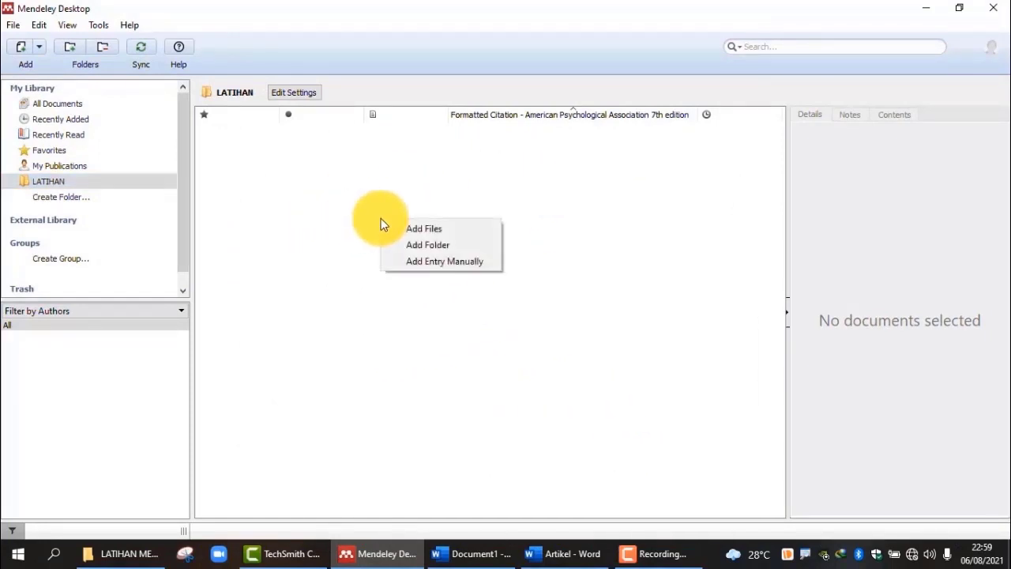
{"action": "left_click", "coordinate": [433, 230]}
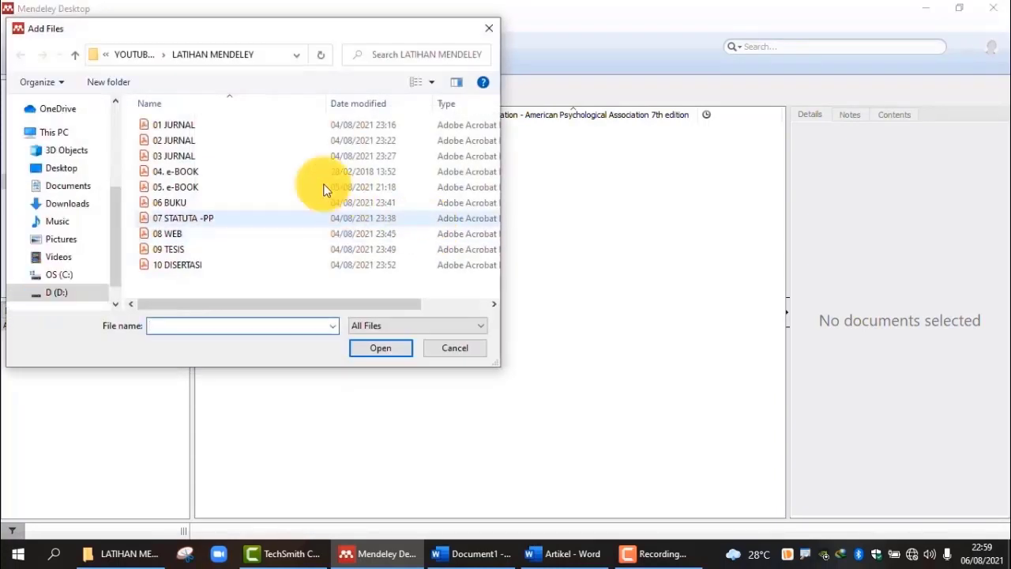
{"action": "left_click", "coordinate": [175, 127]}
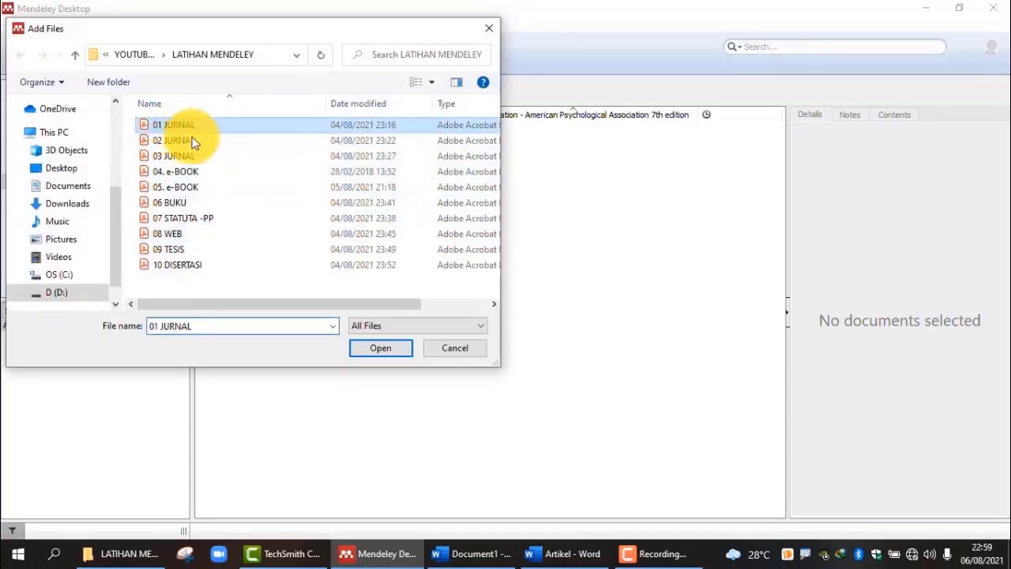
{"action": "left_click", "coordinate": [396, 346]}
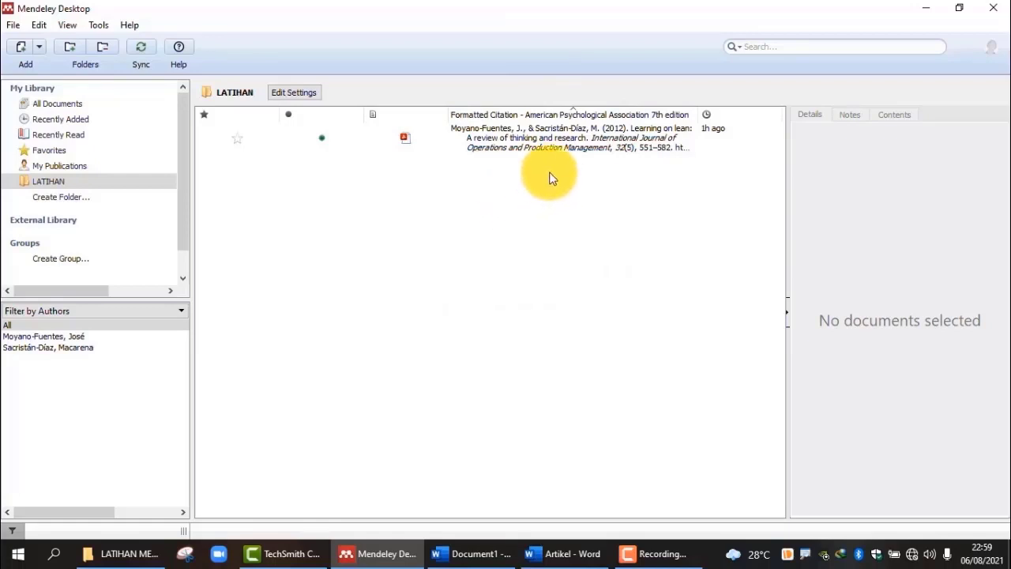
Examine the bibliographic details of the newly added journal article, including type, authors, journal, year and pages
{"action": "left_click", "coordinate": [587, 149]}
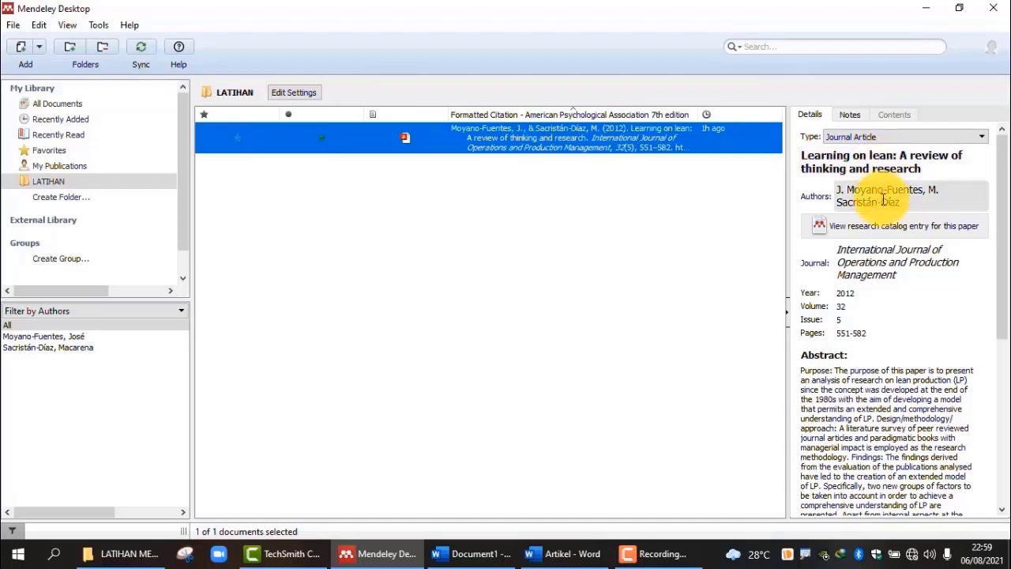
{"action": "scroll", "coordinate": [930, 192], "scroll_direction": "down", "scroll_amount": 5}
{"action": "scroll", "coordinate": [891, 261], "scroll_direction": "up", "scroll_amount": 5}
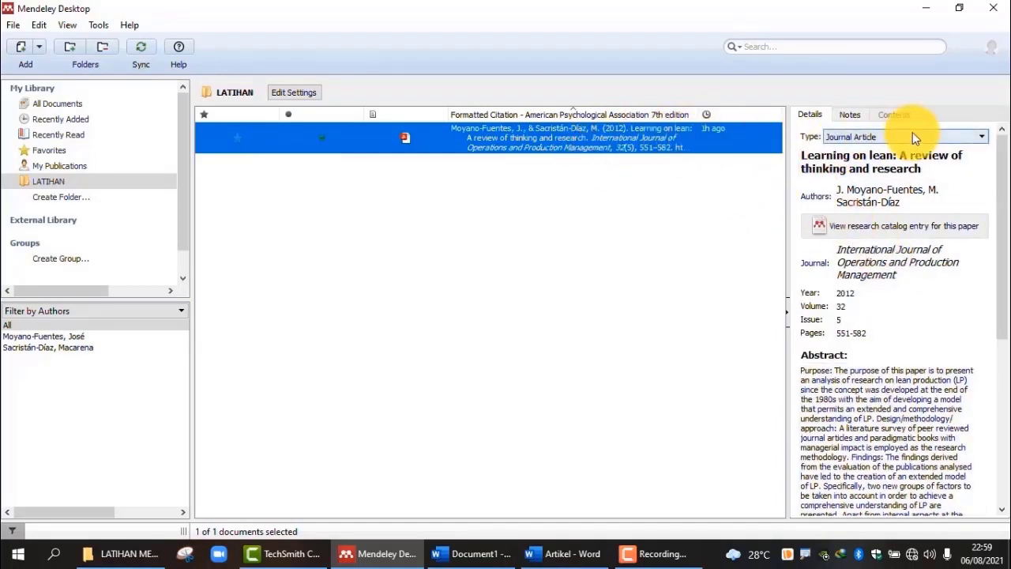
Examine the document type choices and the rest of the journal article's details, down to its keywords, catalog IDs and attached file
{"action": "left_click", "coordinate": [984, 139]}
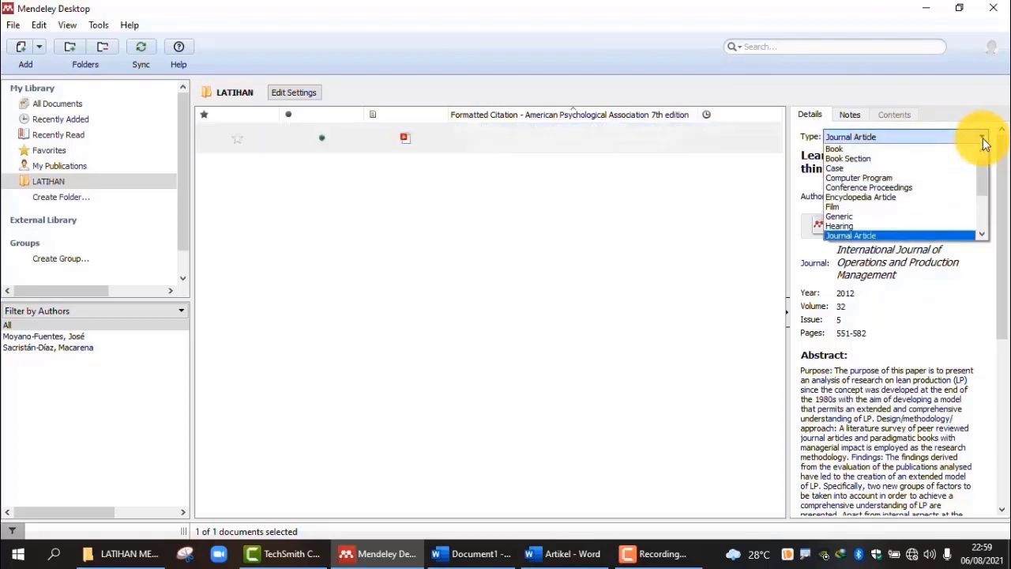
{"action": "left_click", "coordinate": [881, 140]}
{"action": "left_click", "coordinate": [694, 179]}
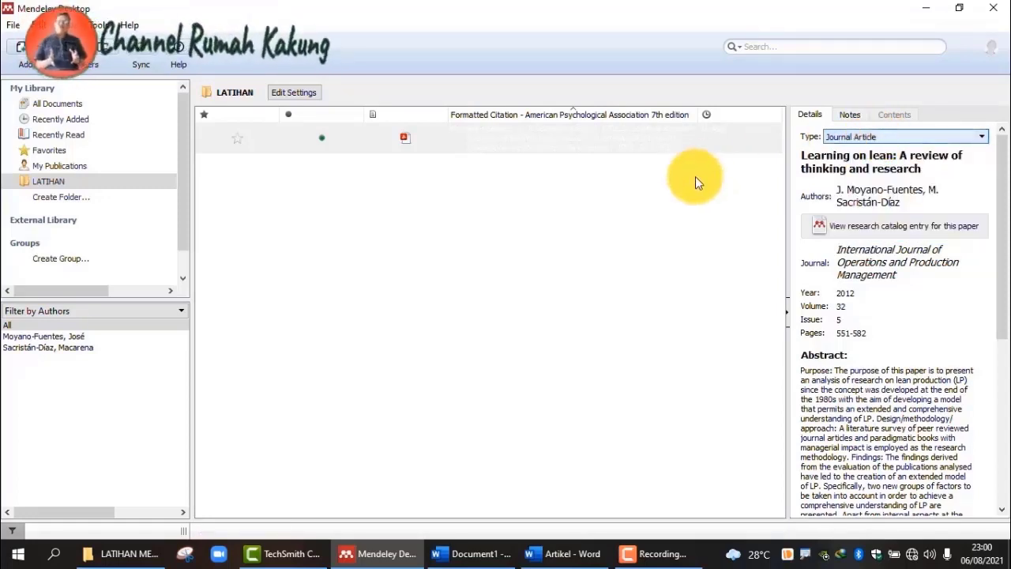
{"action": "left_click", "coordinate": [622, 146]}
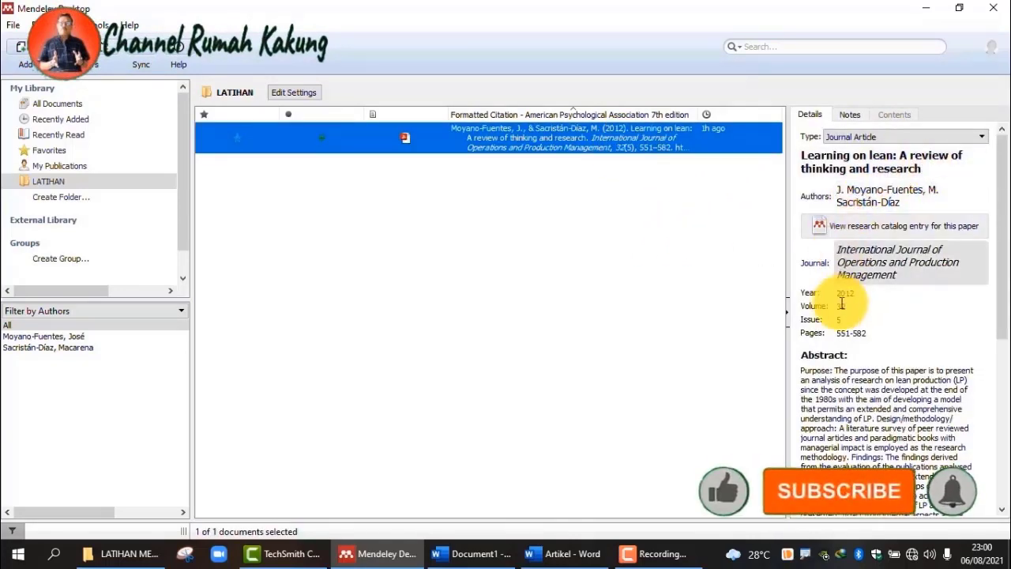
{"action": "scroll", "coordinate": [896, 244], "scroll_direction": "down", "scroll_amount": 6}
{"action": "scroll", "coordinate": [876, 287], "scroll_direction": "up", "scroll_amount": 3}
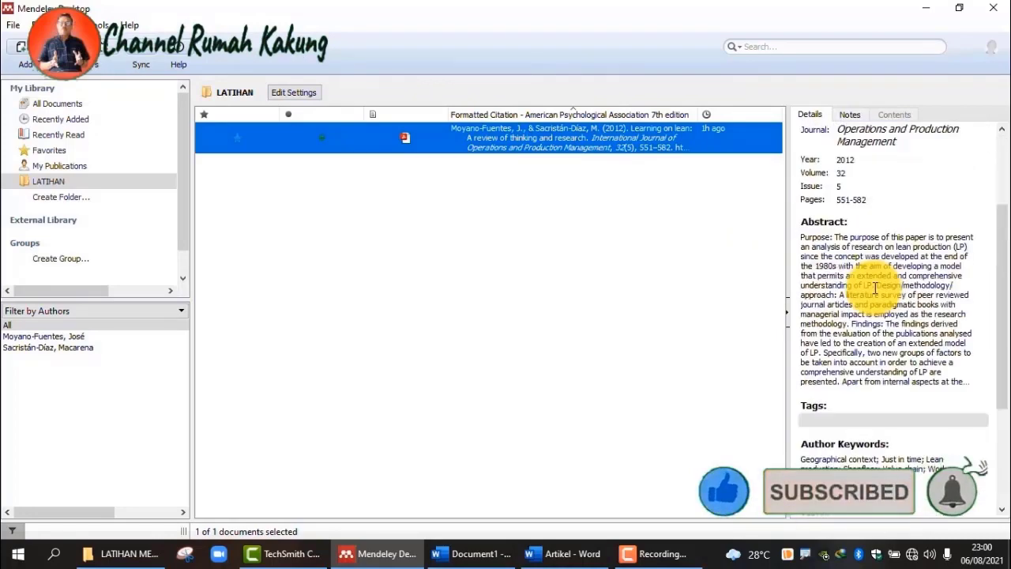
{"action": "scroll", "coordinate": [875, 288], "scroll_direction": "up", "scroll_amount": 3}
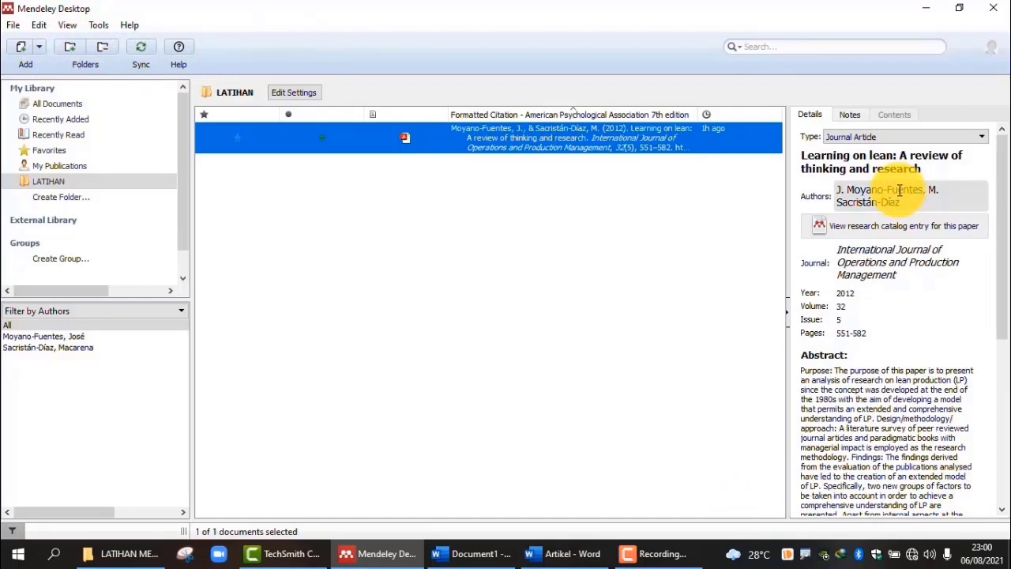
{"action": "scroll", "coordinate": [893, 269], "scroll_direction": "down", "scroll_amount": 6}
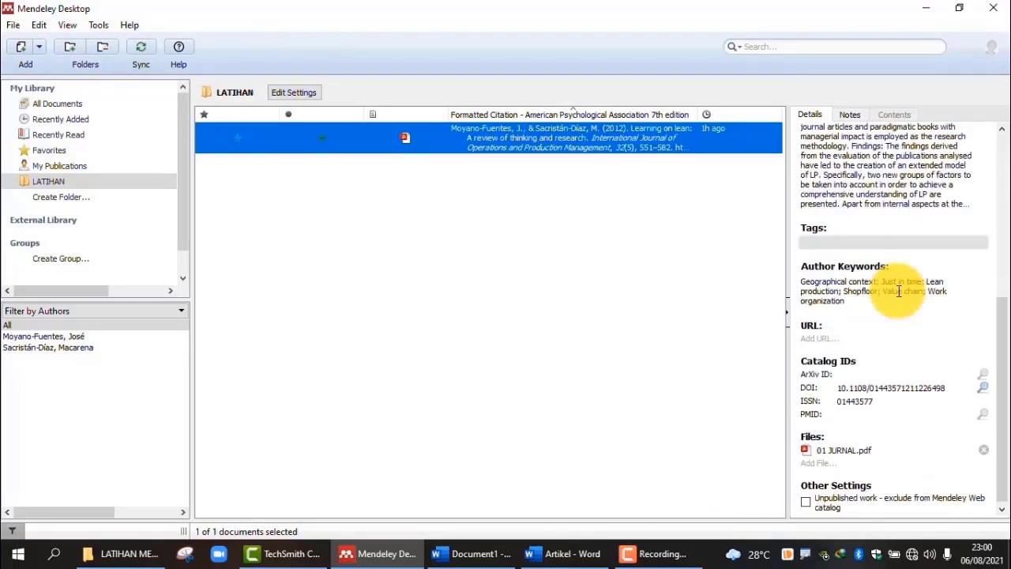
{"action": "scroll", "coordinate": [899, 290], "scroll_direction": "up", "scroll_amount": 6}
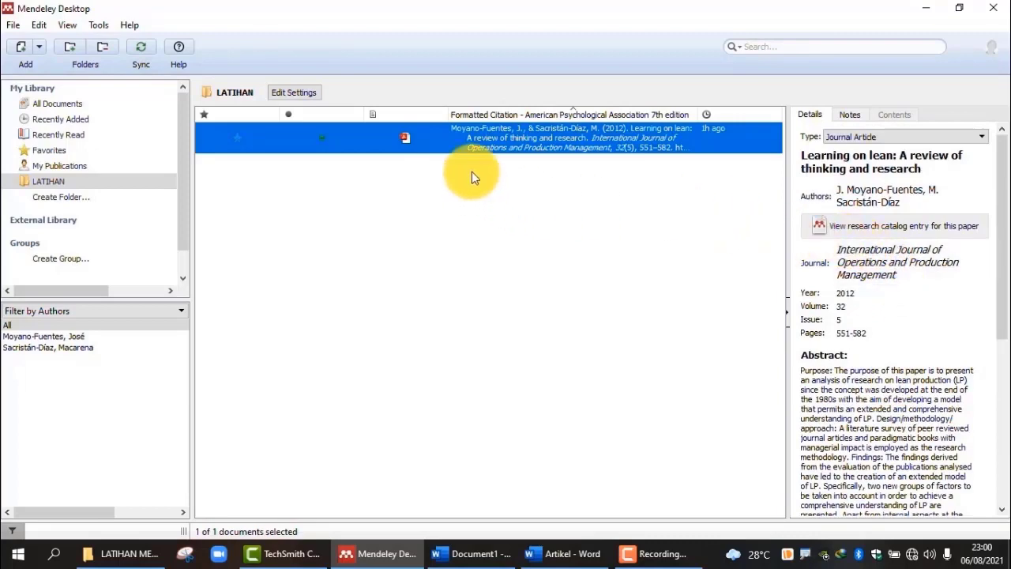
Open the article's PDF and replace the entry's title with "Learning on Lean Production: A Review of Opinion and Research within Environmental Constraints"
{"action": "double_click", "coordinate": [549, 139]}
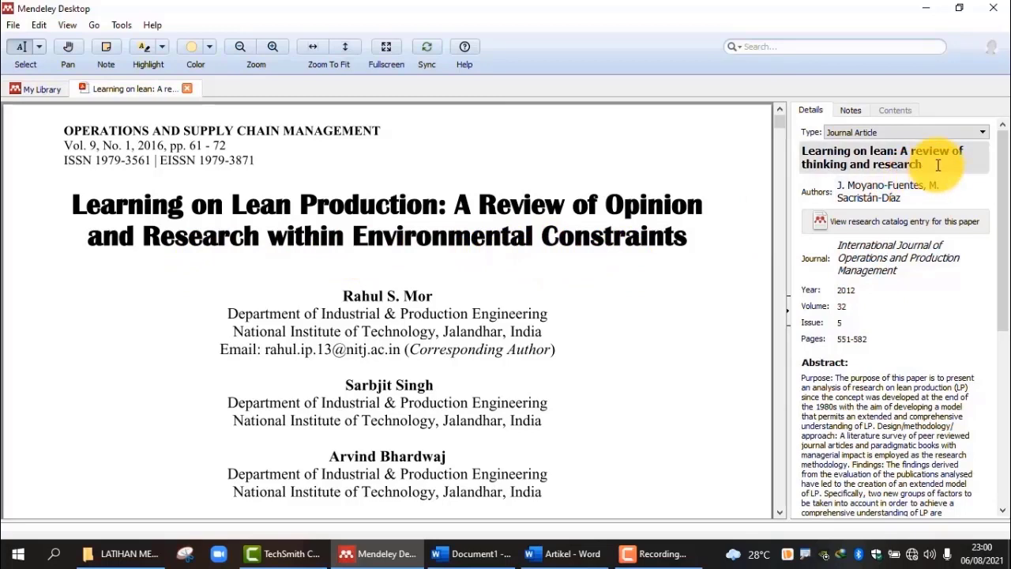
{"action": "left_click_drag", "start_coordinate": [71, 205], "coordinate": [690, 241]}
{"action": "key", "text": "ctrl+c"}
{"action": "left_click", "coordinate": [690, 241]}
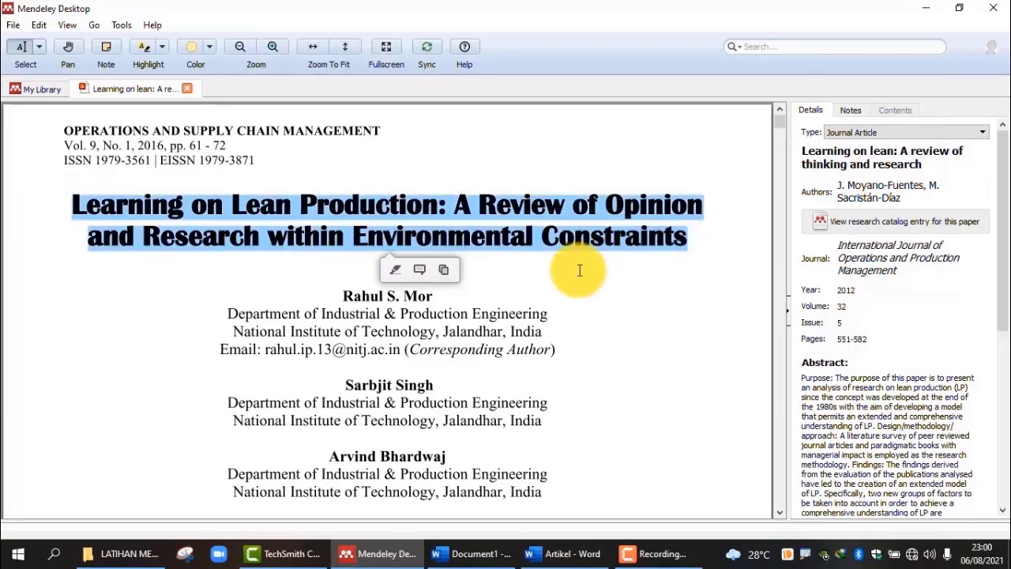
{"action": "left_click", "coordinate": [444, 273]}
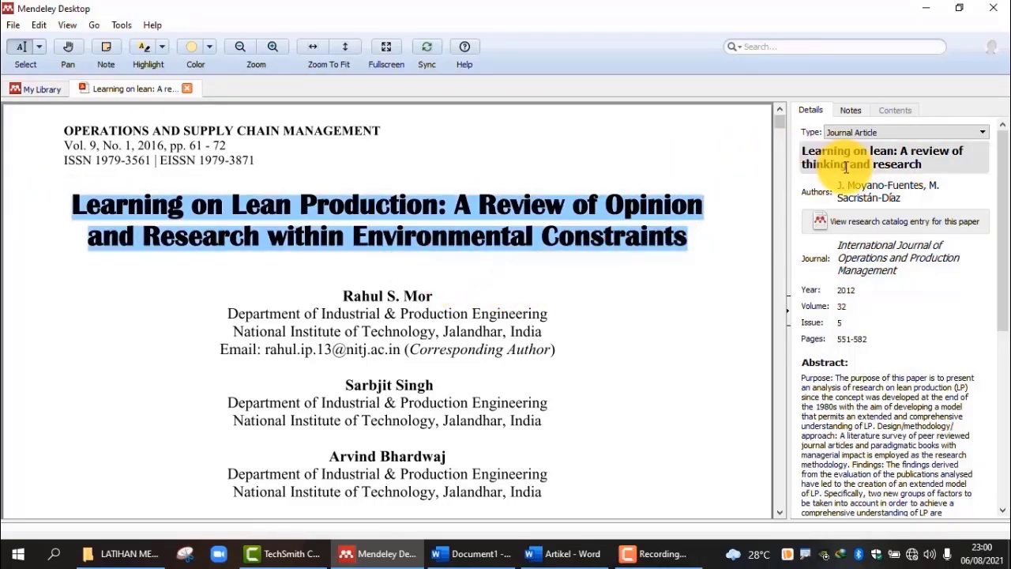
{"action": "left_click_drag", "start_coordinate": [803, 153], "coordinate": [931, 175]}
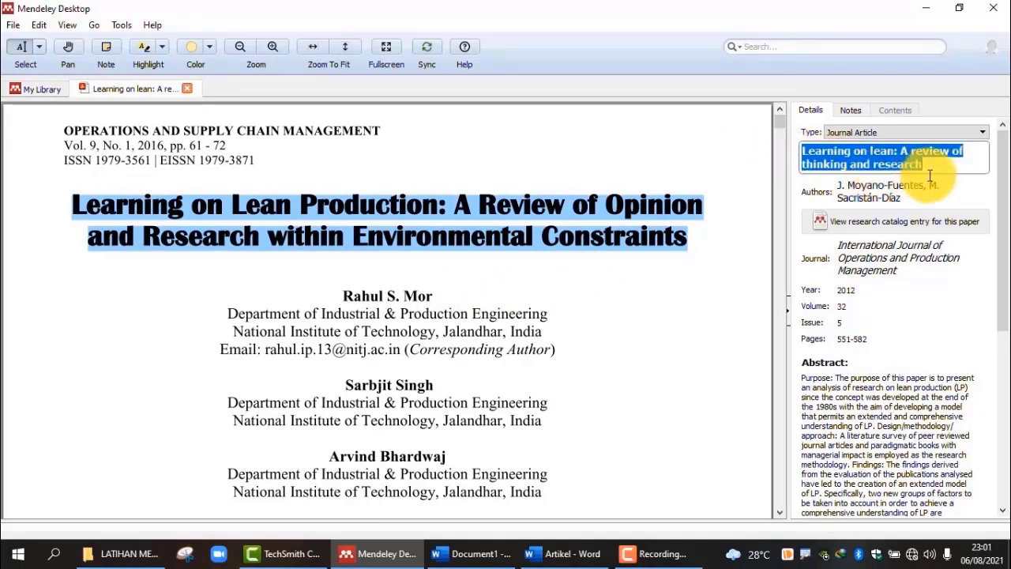
{"action": "key", "text": "ctrl+v"}
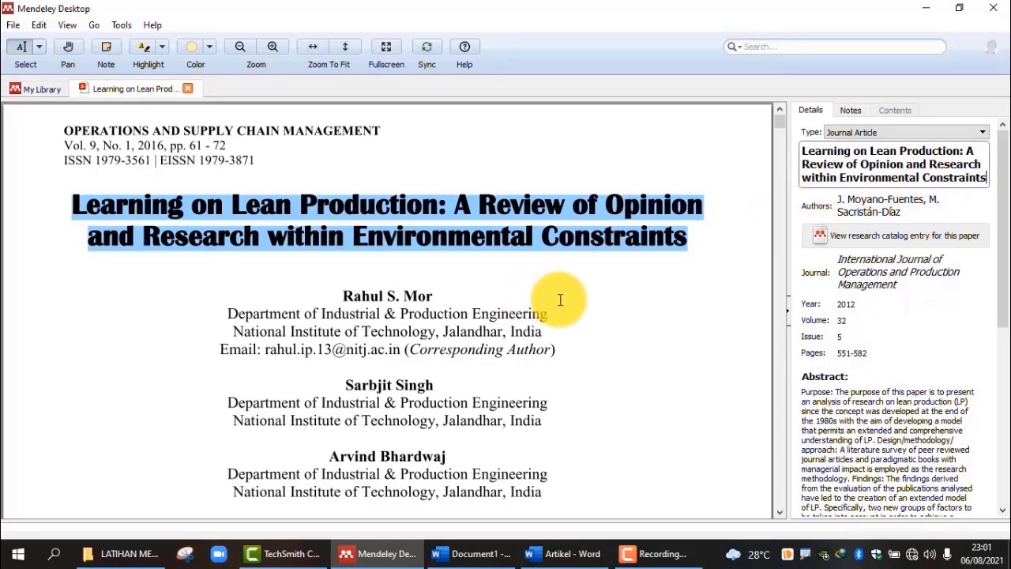
Replace the entry's existing authors with the first author named in the PDF, putting a comma before the final part of the name
{"action": "scroll", "coordinate": [560, 300], "scroll_direction": "down", "scroll_amount": 1}
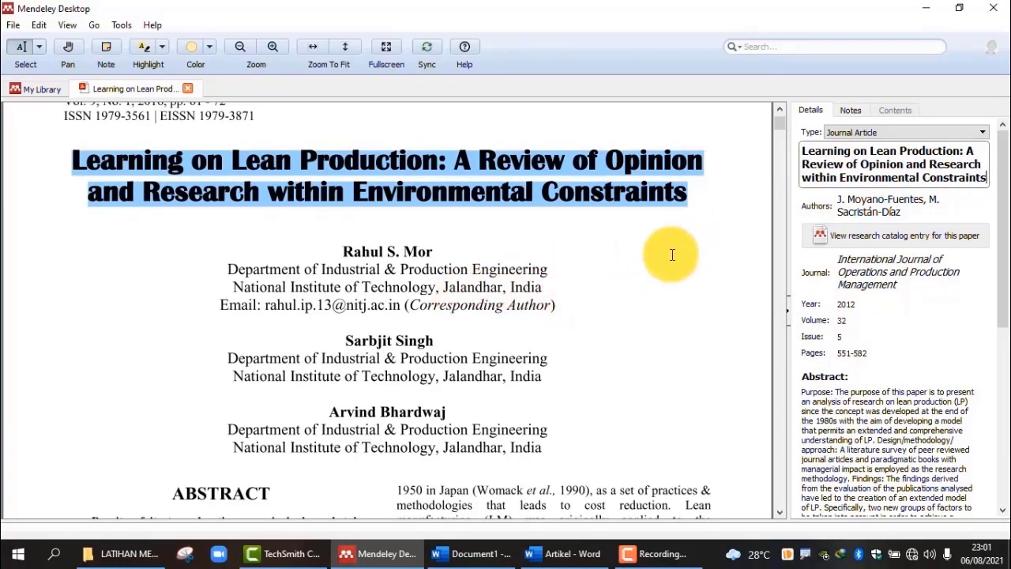
{"action": "left_click", "coordinate": [838, 199]}
{"action": "left_click_drag", "start_coordinate": [839, 199], "coordinate": [962, 215]}
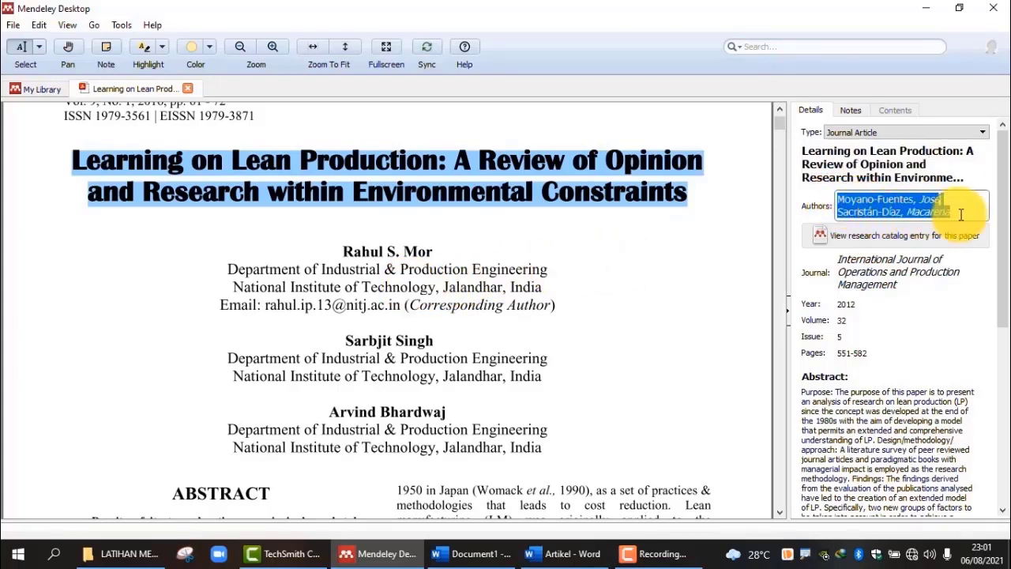
{"action": "key", "text": "BackSpace"}
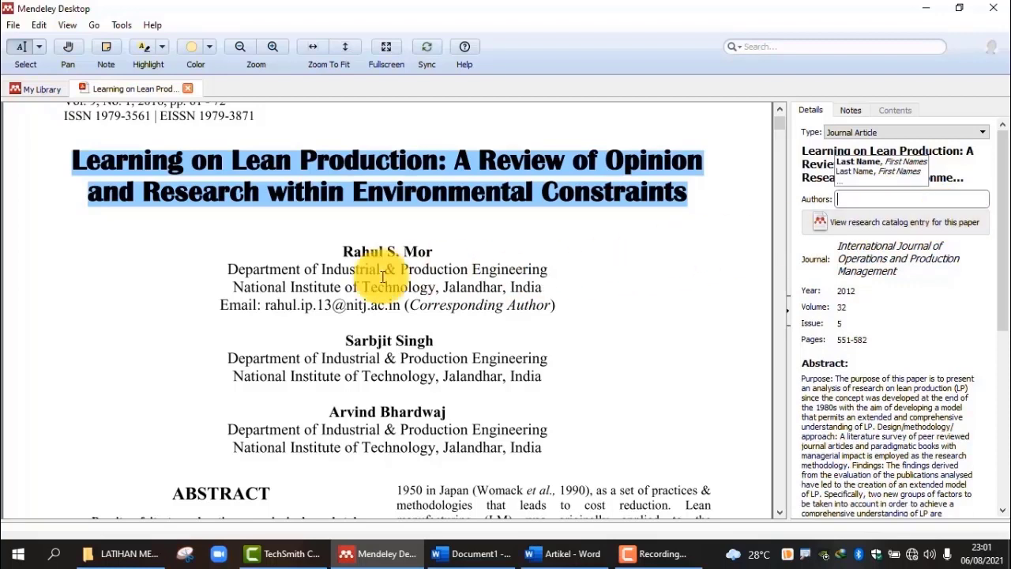
{"action": "left_click_drag", "start_coordinate": [346, 251], "coordinate": [430, 250]}
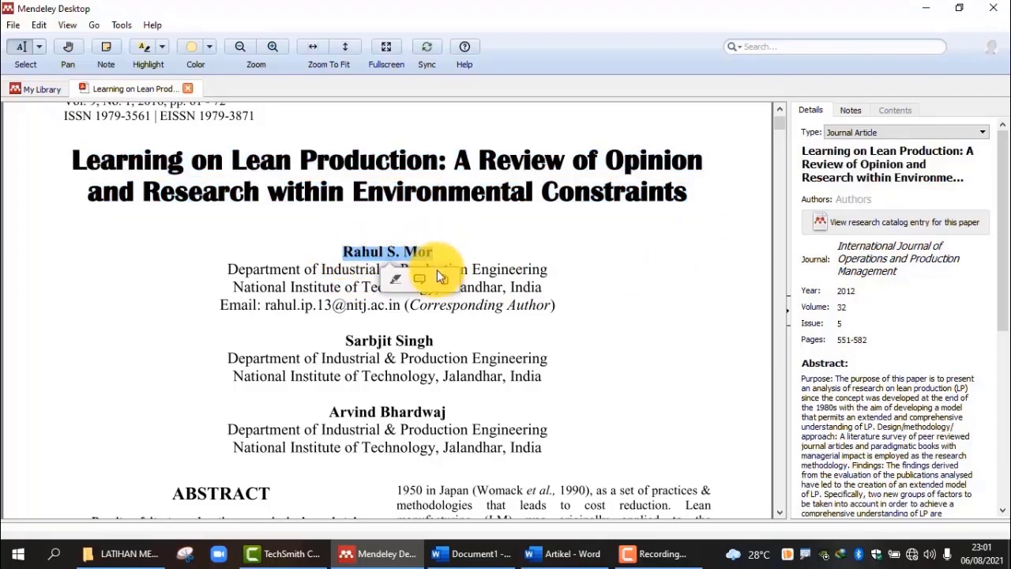
{"action": "left_click", "coordinate": [445, 281]}
{"action": "left_click", "coordinate": [861, 199]}
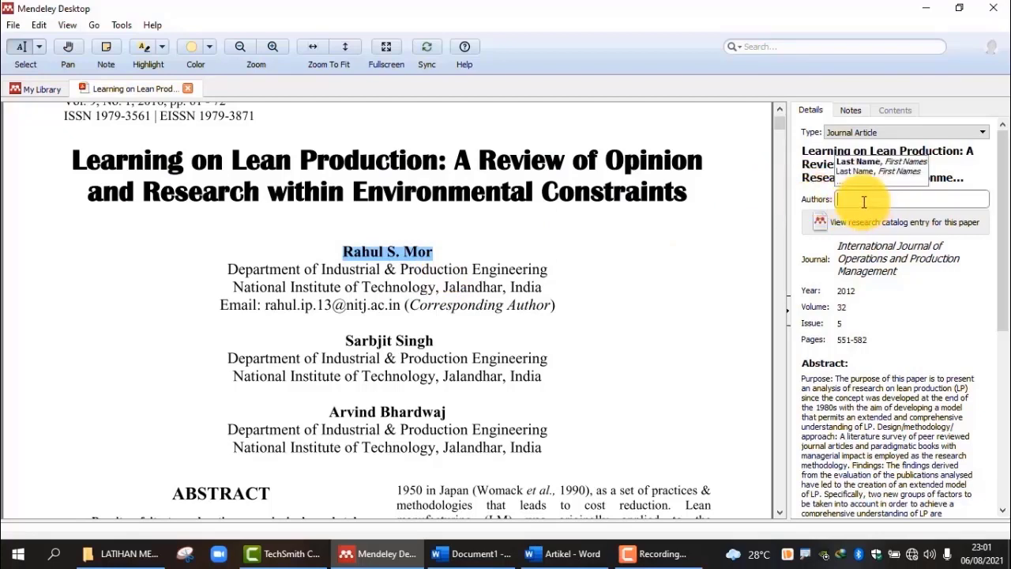
{"action": "key", "text": "ctrl+v"}
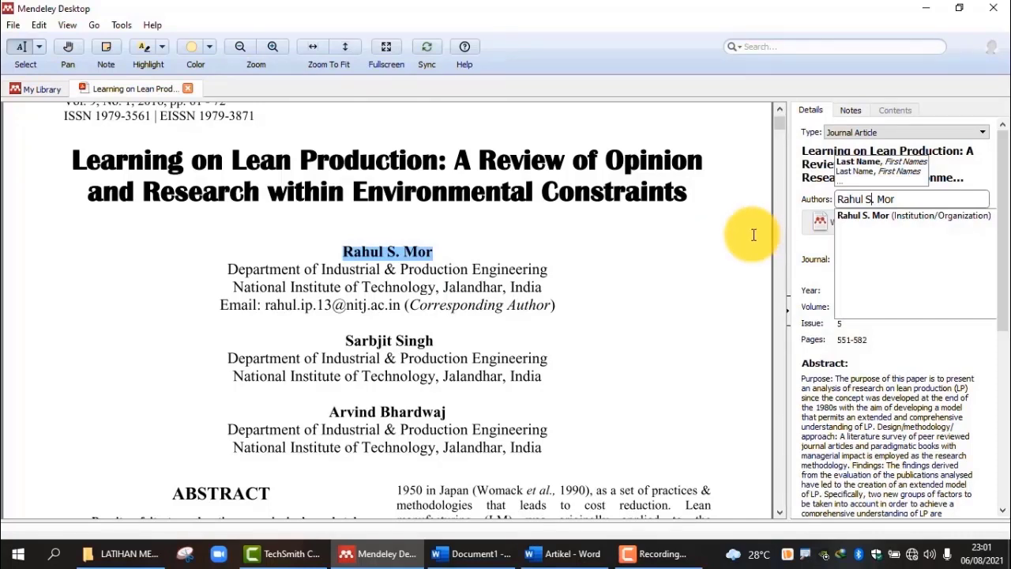
{"action": "type", "text": ","}
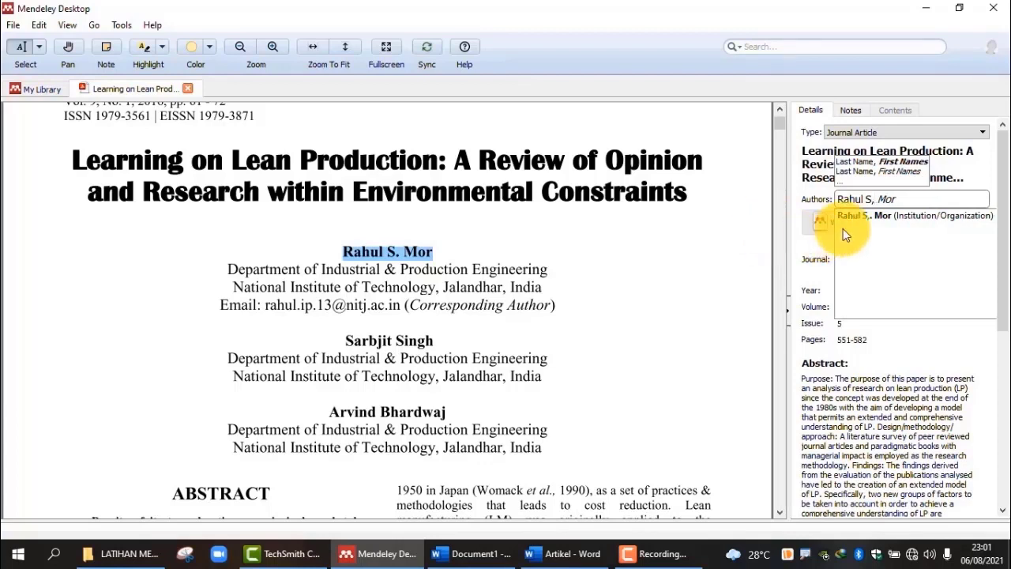
{"action": "key", "text": "Delete"}
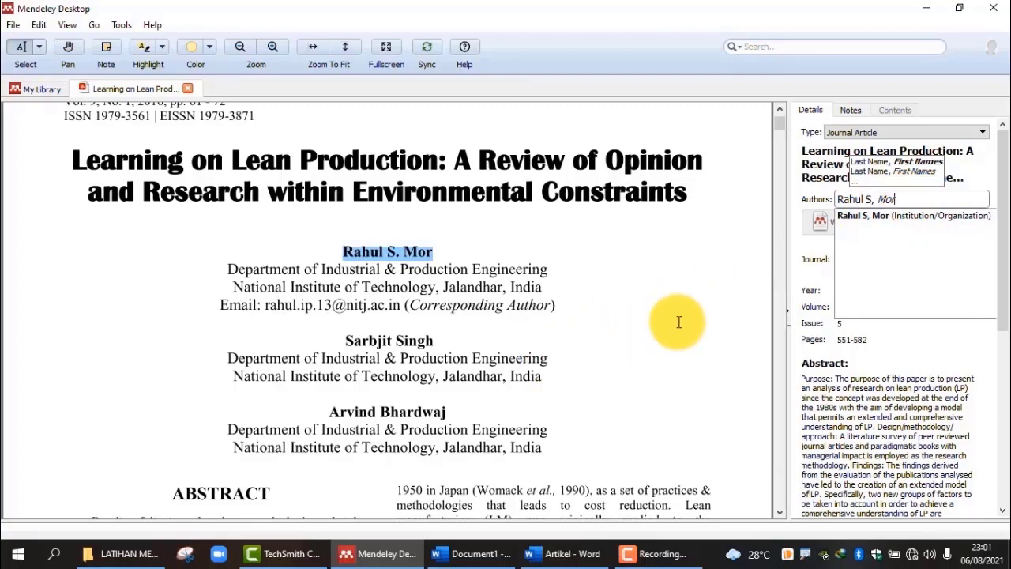
{"action": "key", "text": "Return"}
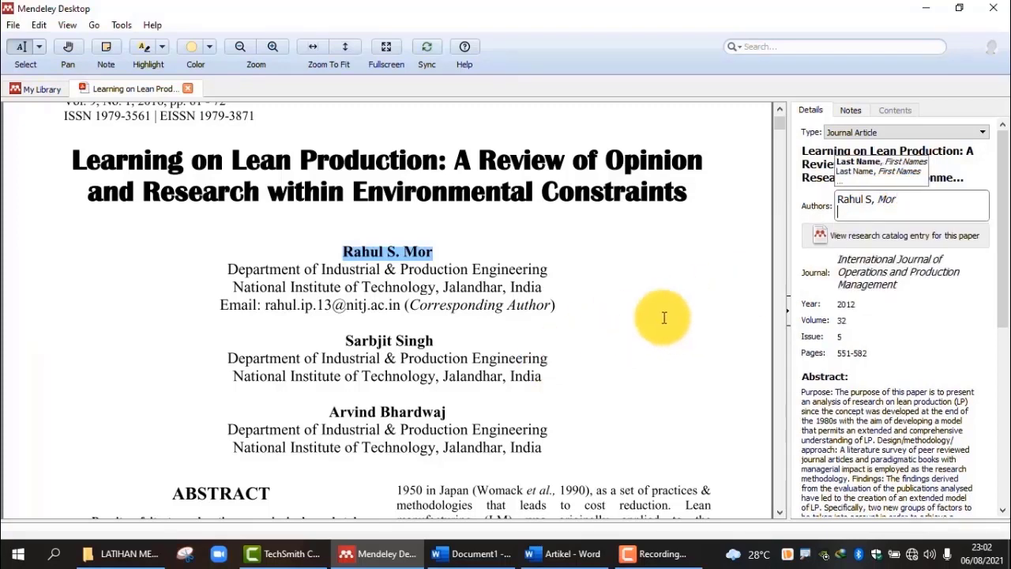
Add the PDF's second author on a new line of the entry's authors, with a comma between the two name parts
{"action": "left_click_drag", "start_coordinate": [348, 341], "coordinate": [435, 342]}
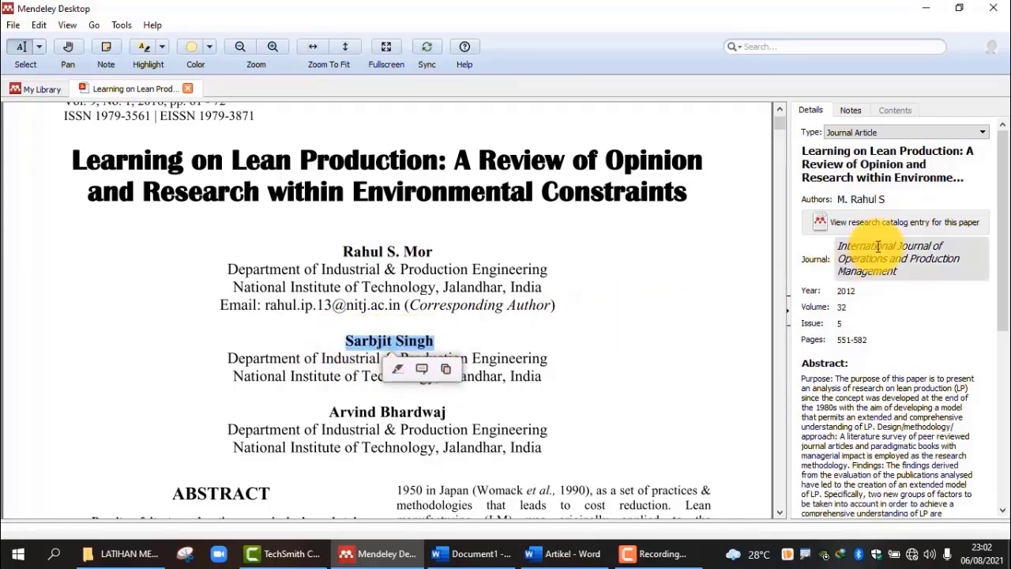
{"action": "left_click", "coordinate": [905, 198]}
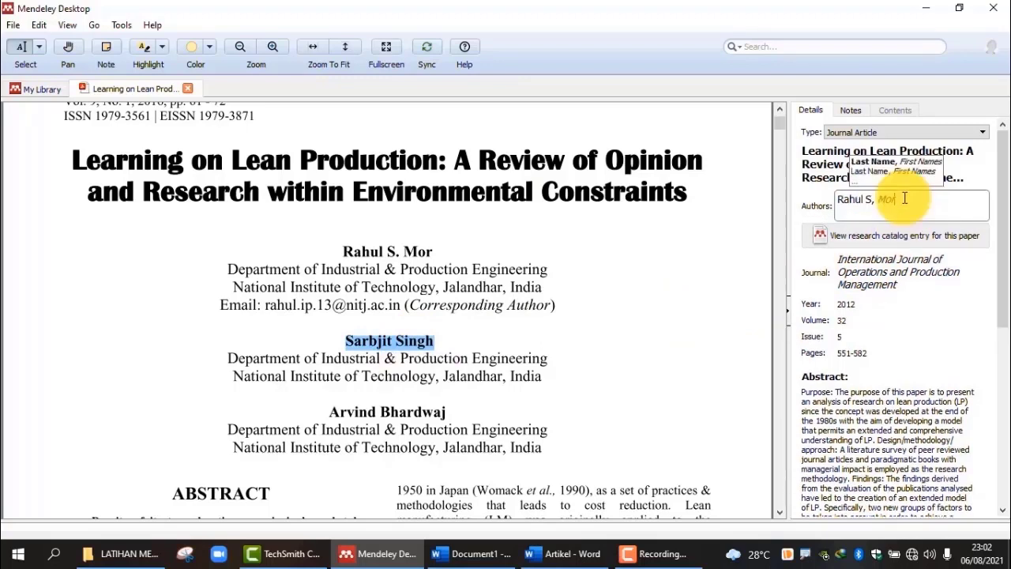
{"action": "key", "text": "Return"}
{"action": "key", "text": "ctrl+v"}
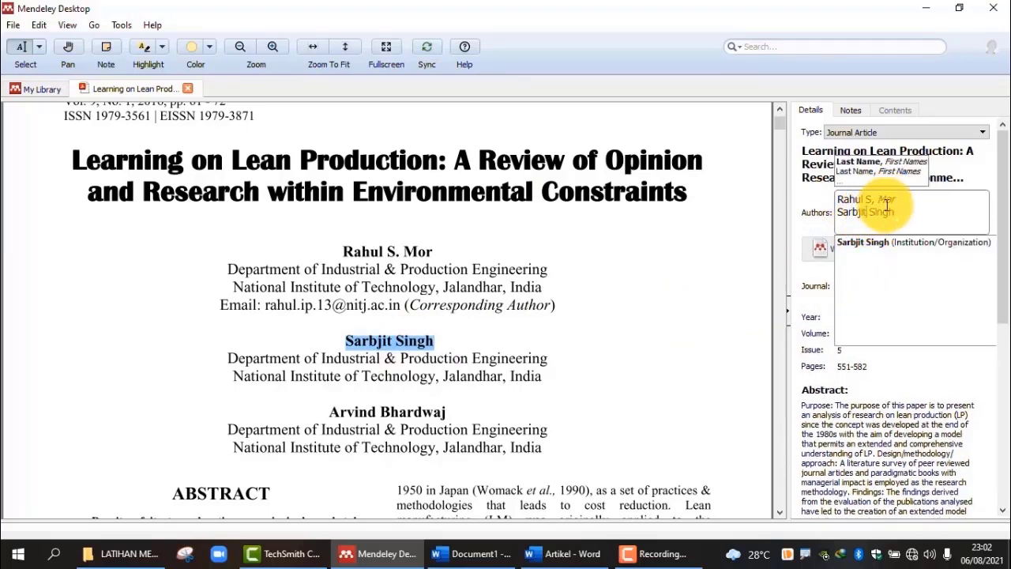
{"action": "type", "text": ","}
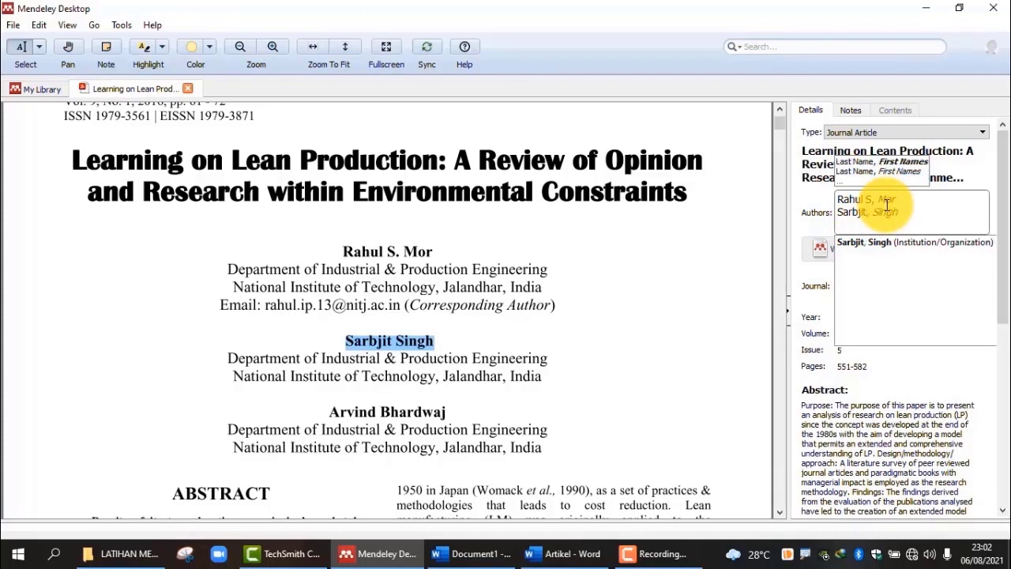
{"action": "left_click", "coordinate": [858, 213]}
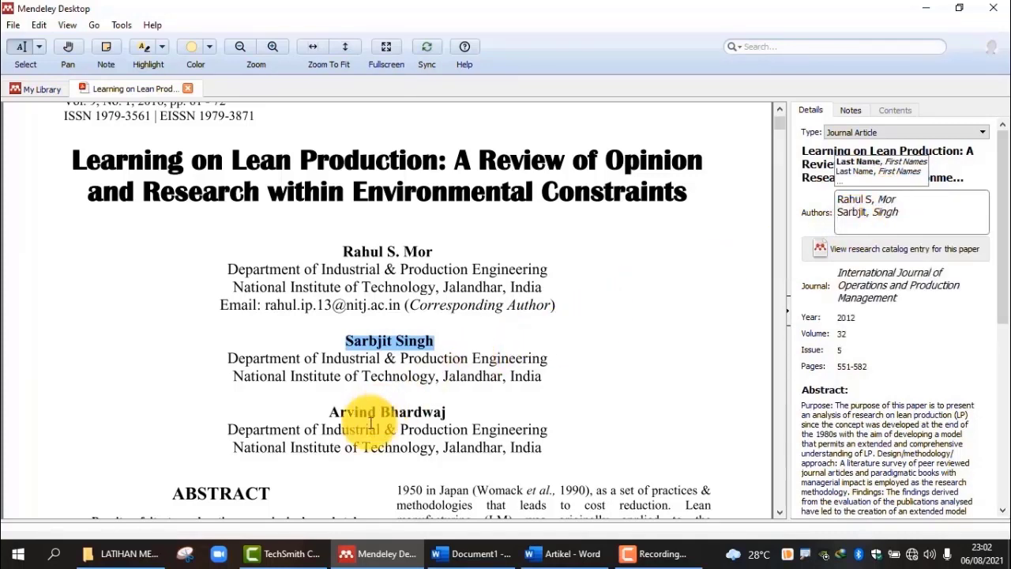
Add the PDF's third author as the last line of the entry's authors, comma-separated and without a trailing blank line
{"action": "left_click_drag", "start_coordinate": [329, 412], "coordinate": [448, 411]}
{"action": "left_click", "coordinate": [885, 207]}
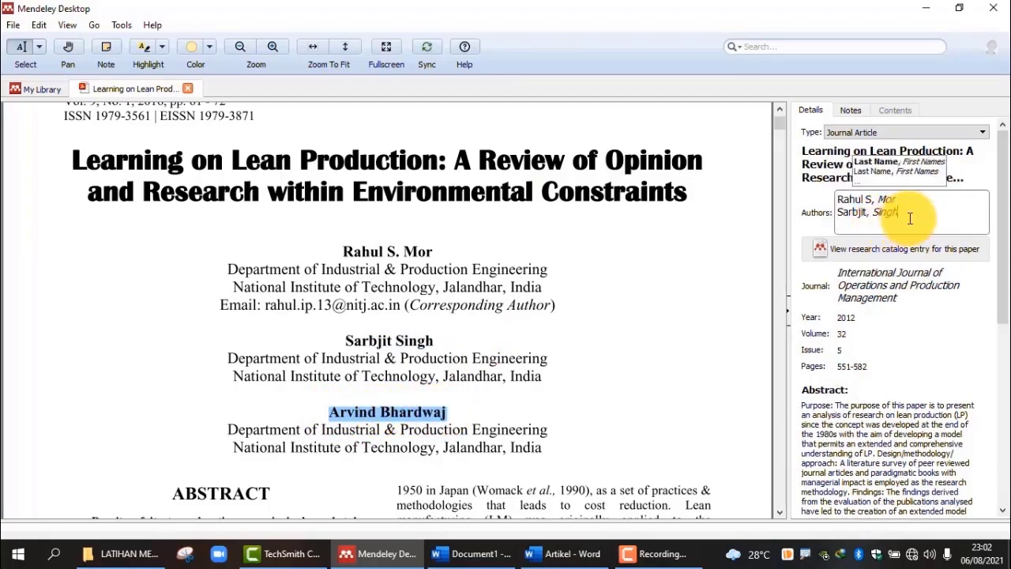
{"action": "key", "text": "Return"}
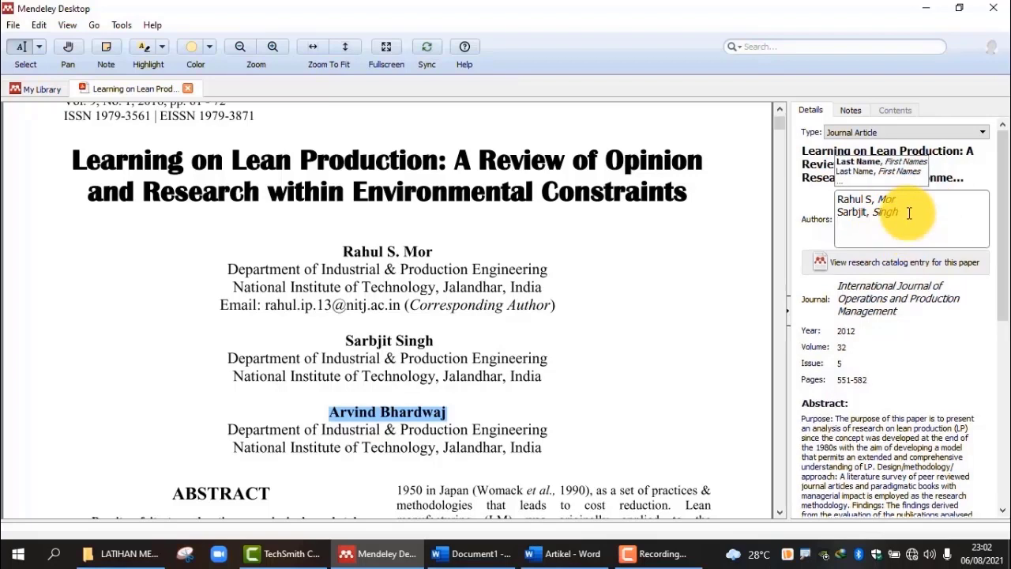
{"action": "key", "text": "ctrl+v"}
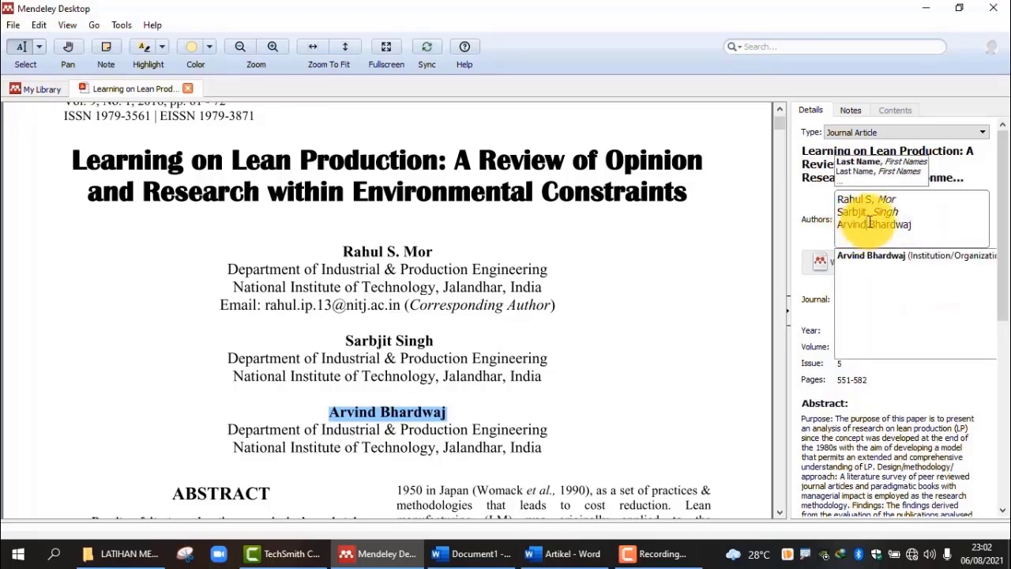
{"action": "type", "text": ","}
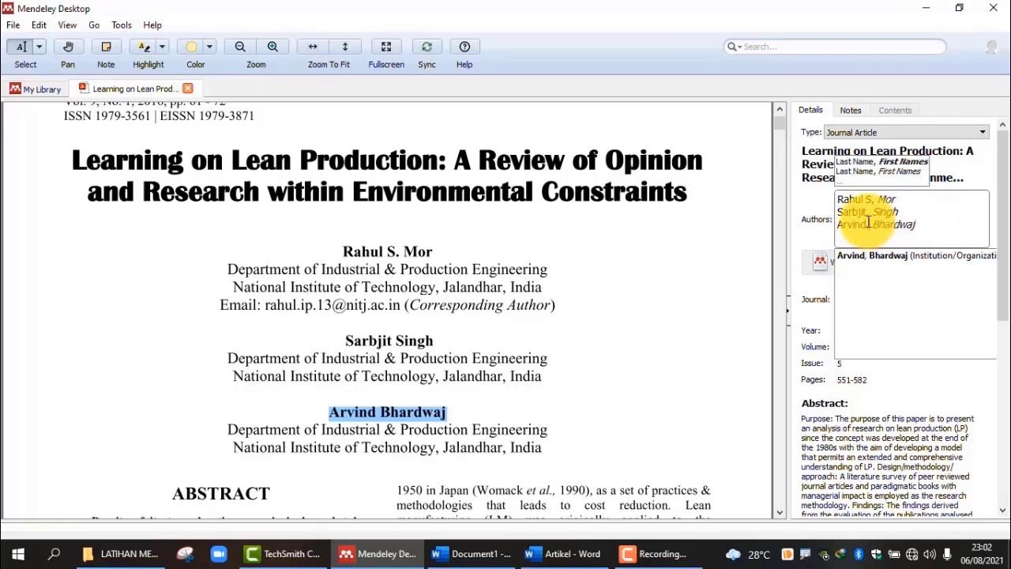
{"action": "key", "text": "Return"}
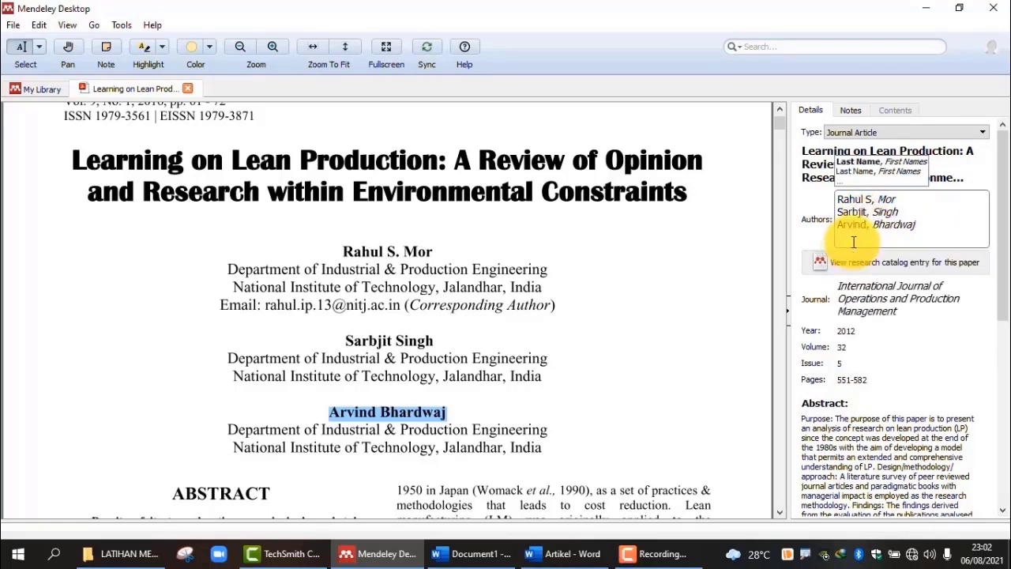
{"action": "key", "text": "BackSpace"}
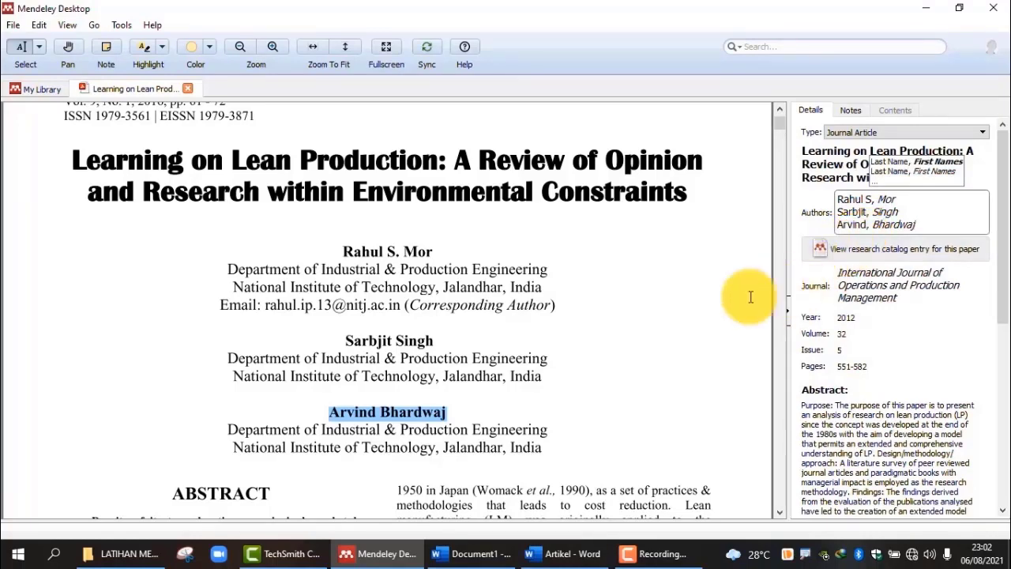
Replace the entry's journal name with "OPERATIONS AND SUPPLY CHAIN MANAGEMENT", copied from the header of the PDF's first page
{"action": "scroll", "coordinate": [290, 188], "scroll_direction": "up", "scroll_amount": 1}
{"action": "scroll", "coordinate": [320, 247], "scroll_direction": "down", "scroll_amount": 1}
{"action": "scroll", "coordinate": [320, 248], "scroll_direction": "down", "scroll_amount": 8}
{"action": "scroll", "coordinate": [320, 251], "scroll_direction": "down", "scroll_amount": 2}
{"action": "scroll", "coordinate": [316, 192], "scroll_direction": "up", "scroll_amount": 10}
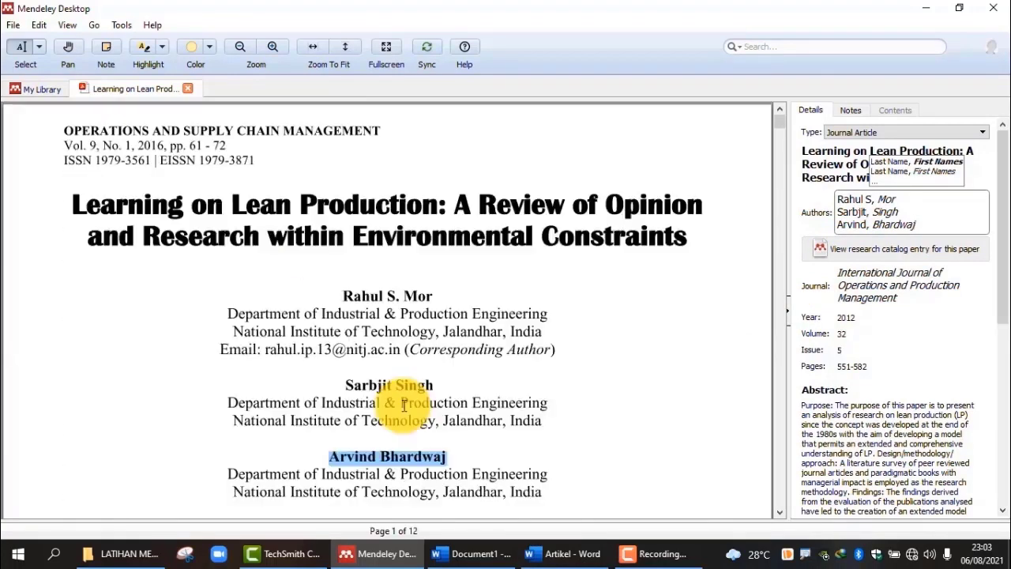
{"action": "left_click", "coordinate": [65, 133]}
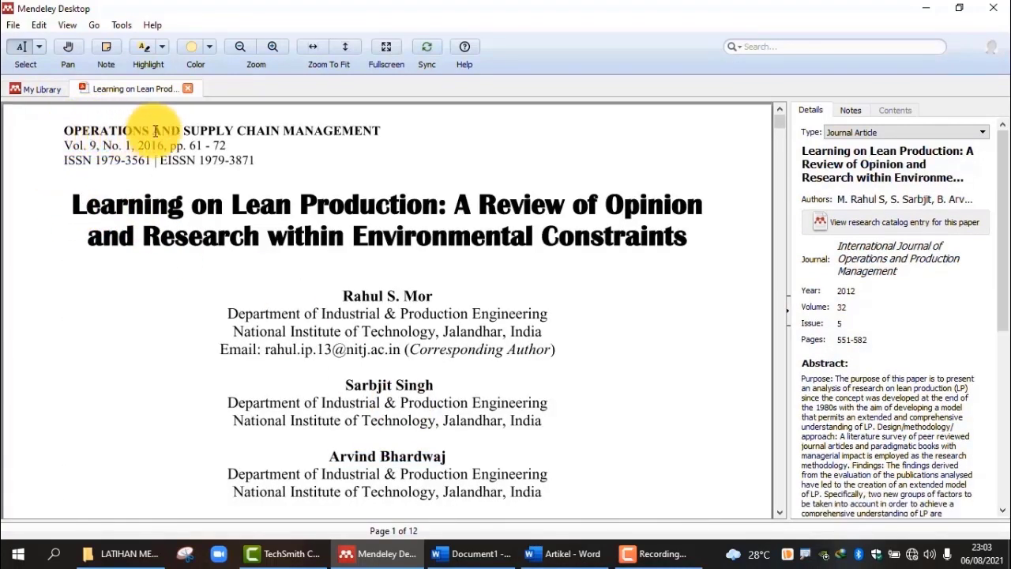
{"action": "left_click_drag", "start_coordinate": [63, 131], "coordinate": [377, 130]}
{"action": "key", "text": "ctrl+c"}
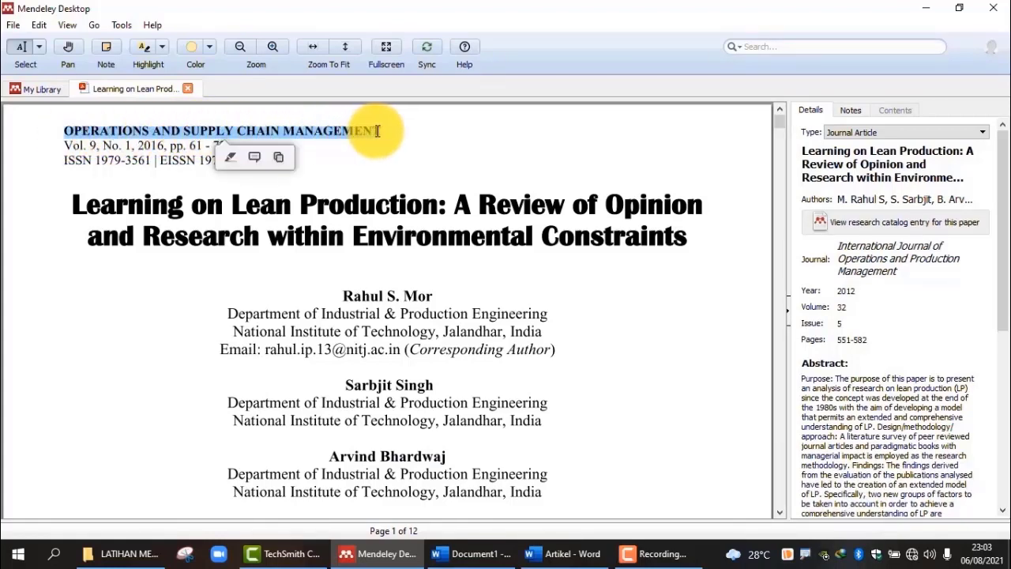
{"action": "left_click", "coordinate": [275, 156]}
{"action": "left_click", "coordinate": [906, 274]}
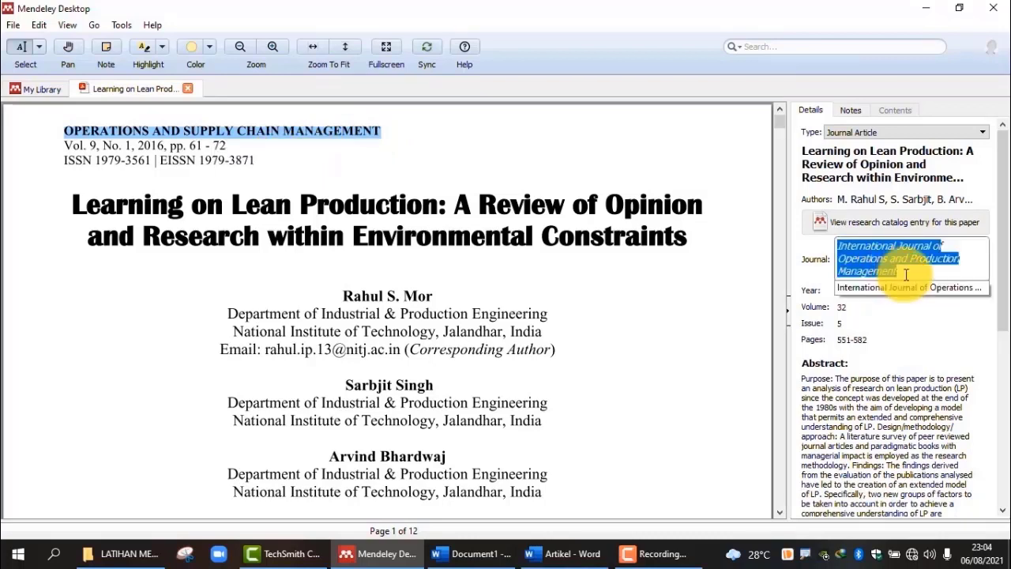
{"action": "key", "text": "ctrl+v"}
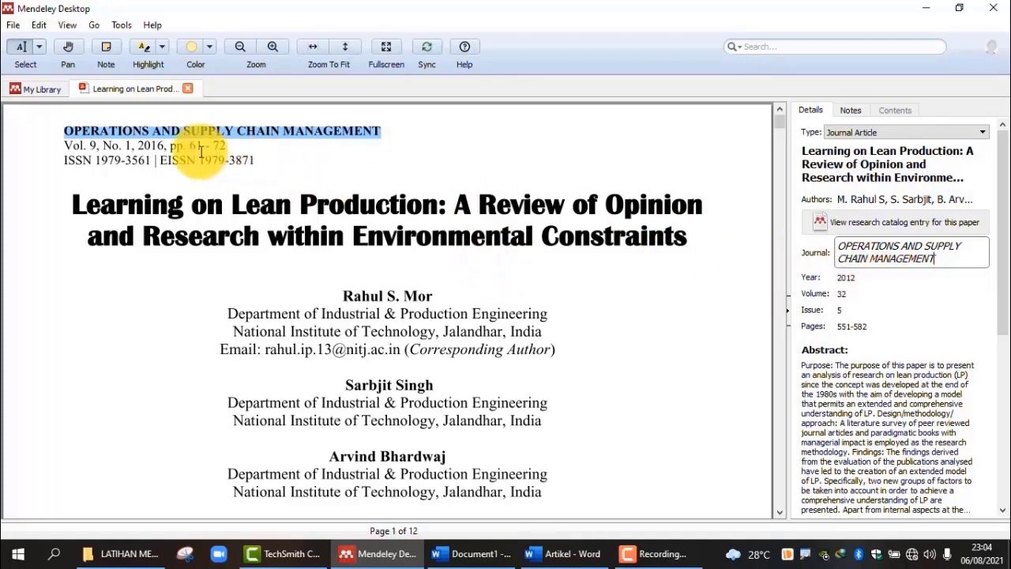
Set the entry's year to 2016 and its volume to 9, as given in the PDF's header
{"action": "left_click", "coordinate": [849, 277]}
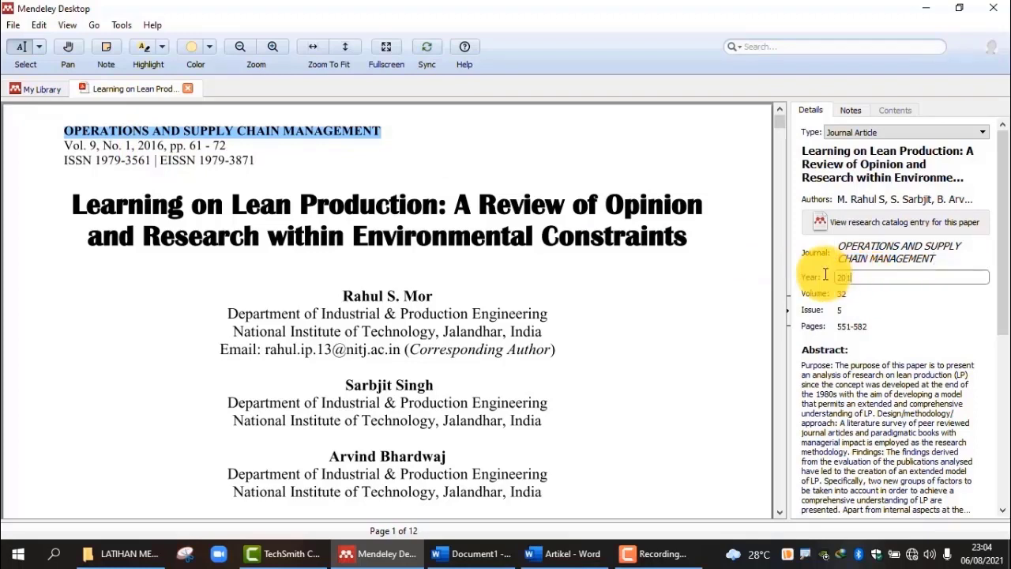
{"action": "type", "text": "6"}
{"action": "left_click", "coordinate": [853, 293]}
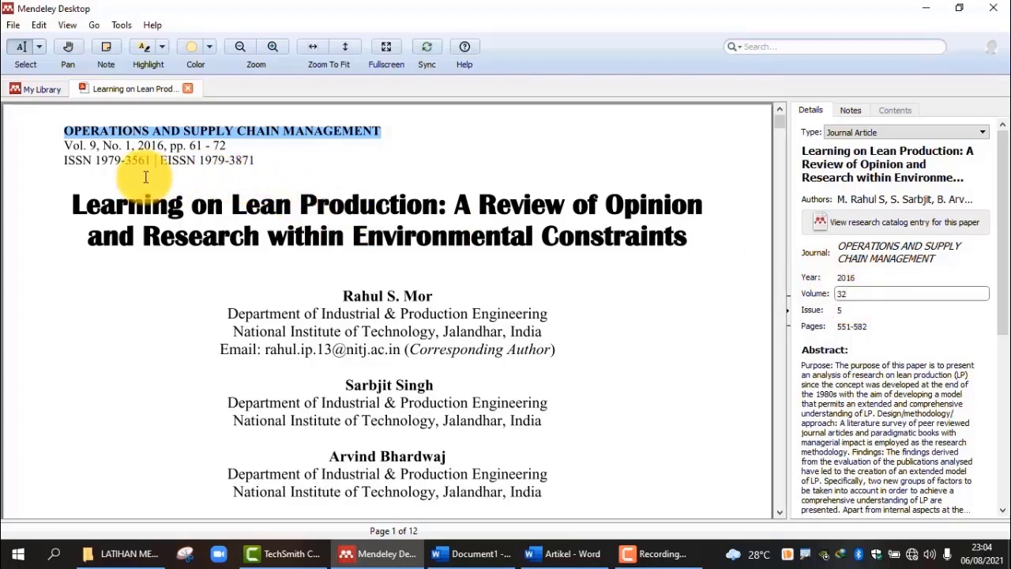
{"action": "left_click", "coordinate": [847, 277]}
{"action": "left_click", "coordinate": [830, 294]}
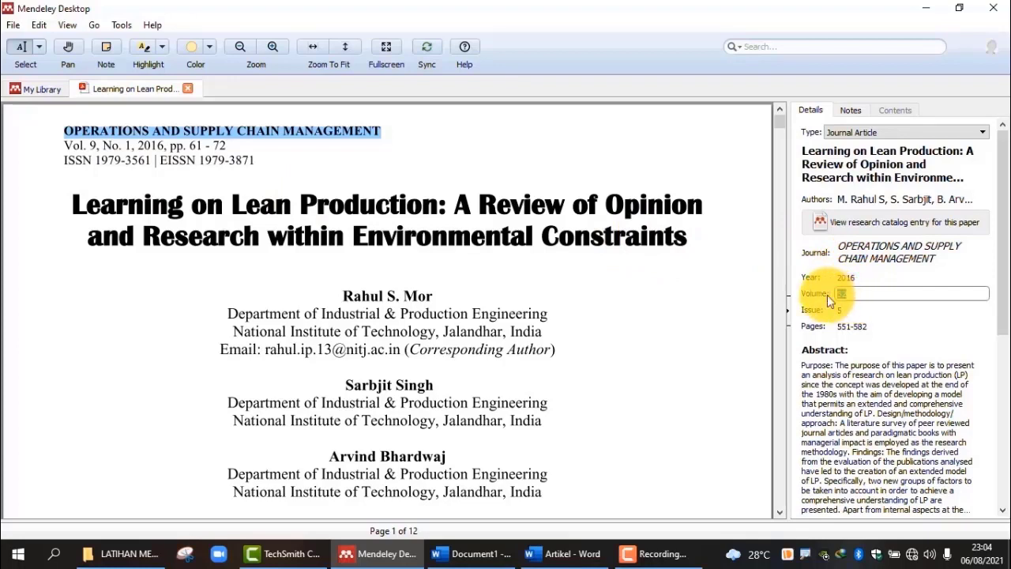
{"action": "type", "text": "9"}
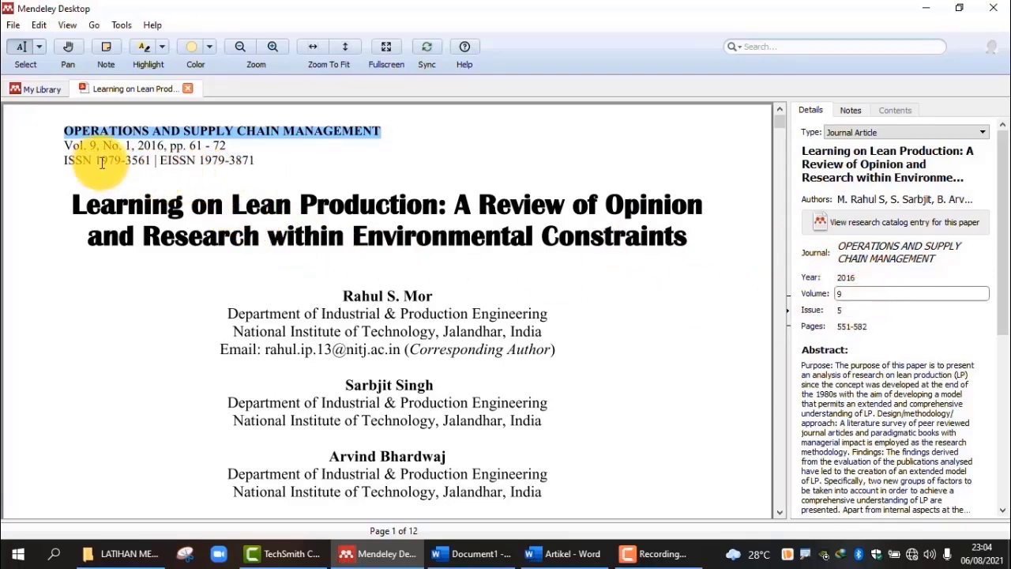
Set the entry's issue to 1 and its pages to 61-72, as given in the PDF's header
{"action": "left_click", "coordinate": [847, 310]}
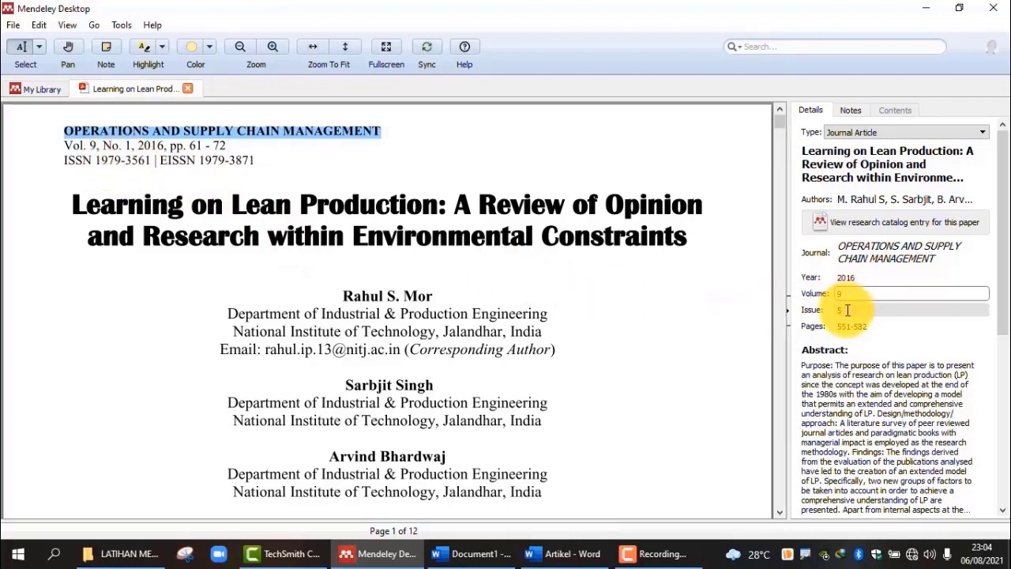
{"action": "left_click", "coordinate": [824, 310]}
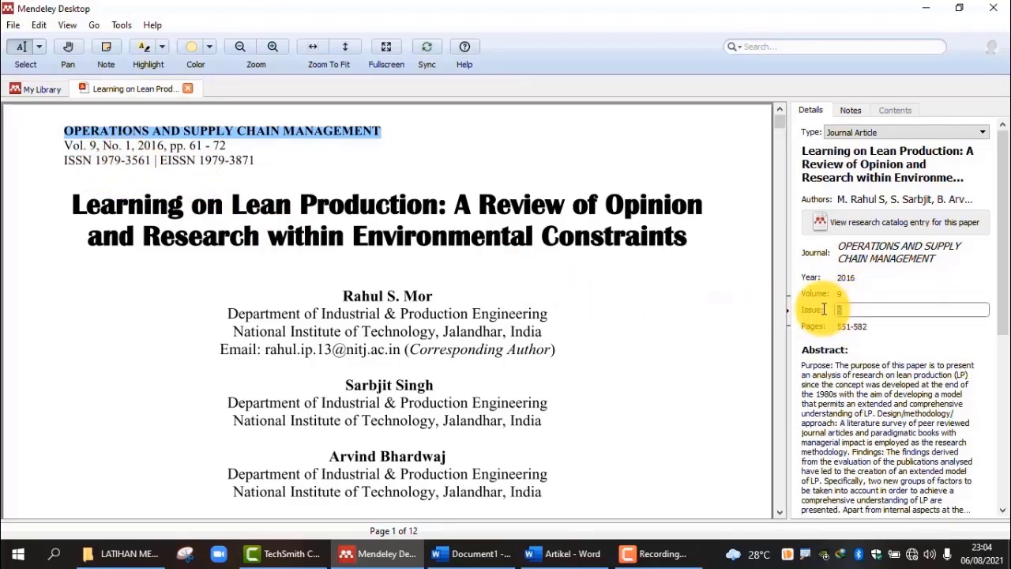
{"action": "type", "text": "1"}
{"action": "left_click", "coordinate": [265, 162]}
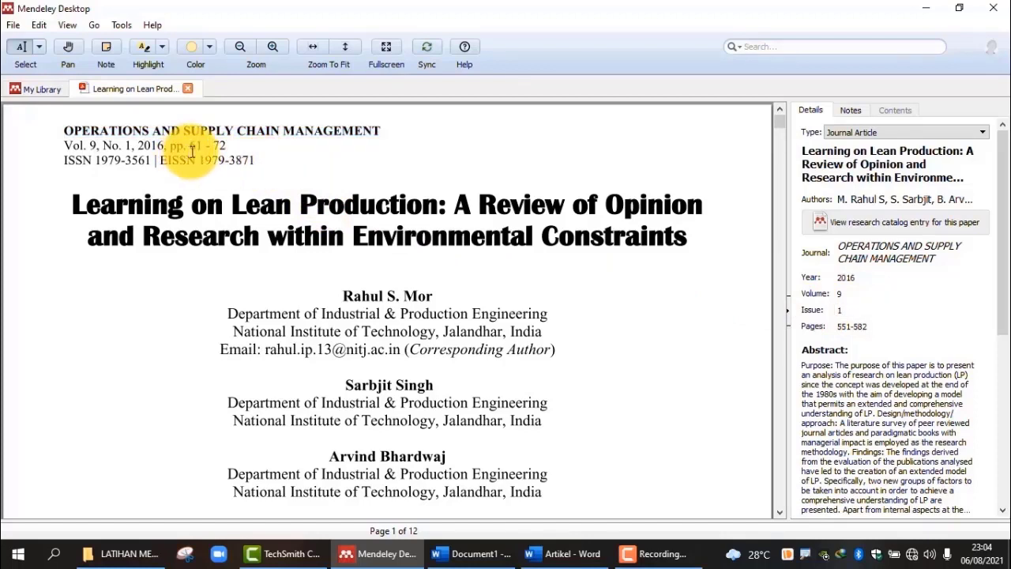
{"action": "left_click", "coordinate": [879, 326]}
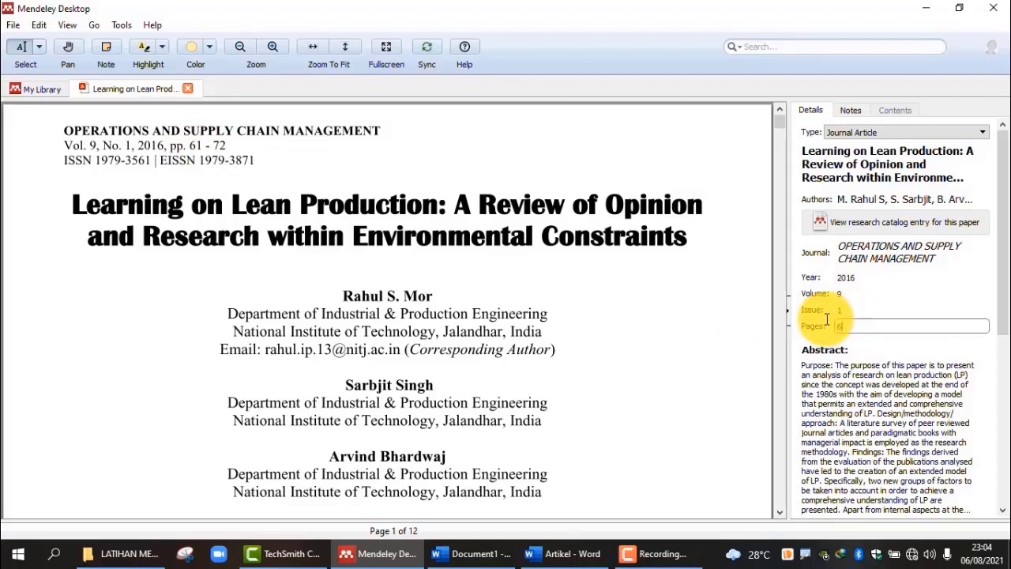
{"action": "type", "text": "61-72"}
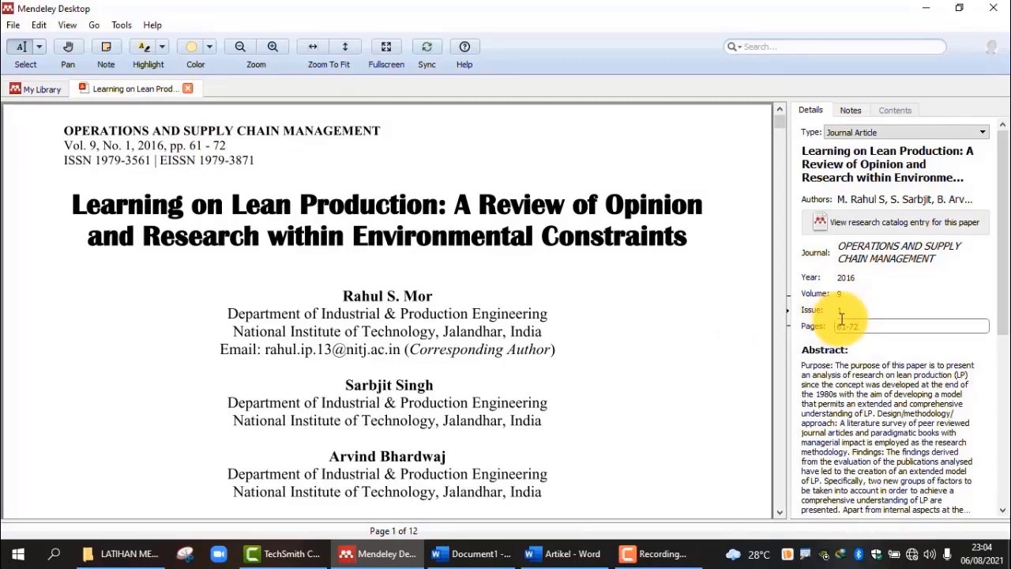
Replace the entry's whole abstract with the abstract text copied from the PDF, beginning "Despite of its type, location or principal market base"
{"action": "scroll", "coordinate": [837, 372], "scroll_direction": "down", "scroll_amount": 2}
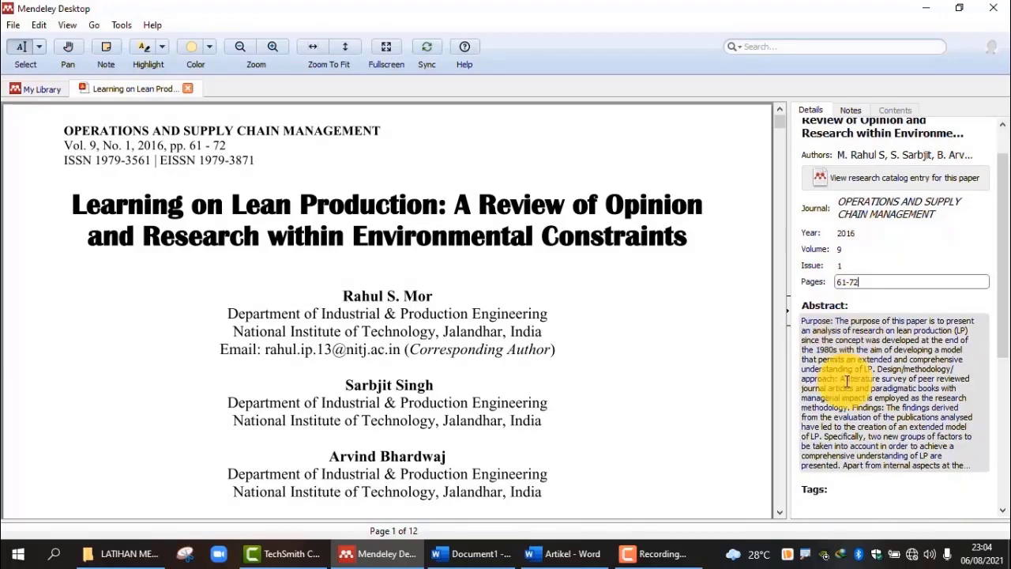
{"action": "scroll", "coordinate": [545, 381], "scroll_direction": "down", "scroll_amount": 8}
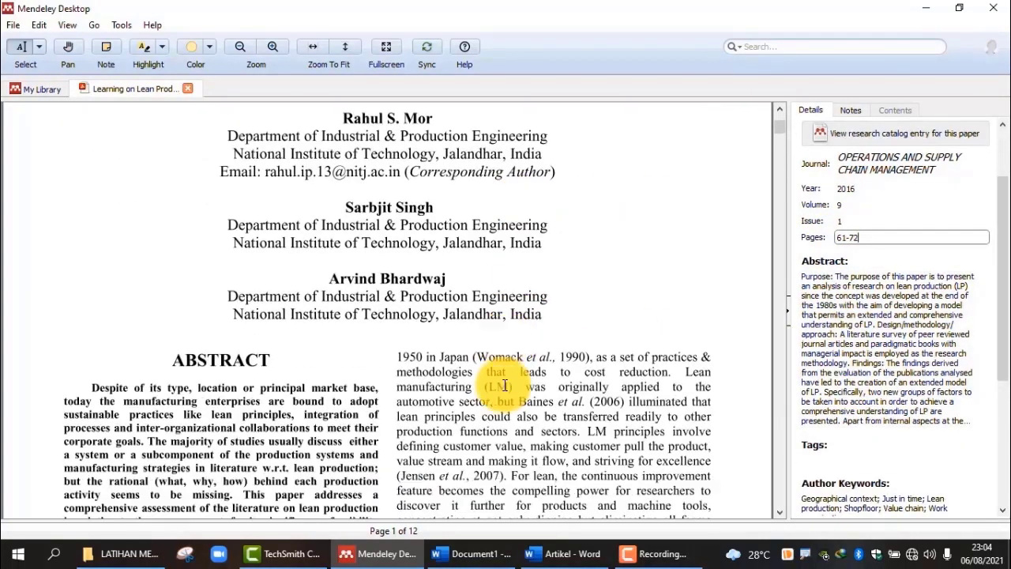
{"action": "scroll", "coordinate": [504, 386], "scroll_direction": "down", "scroll_amount": 2}
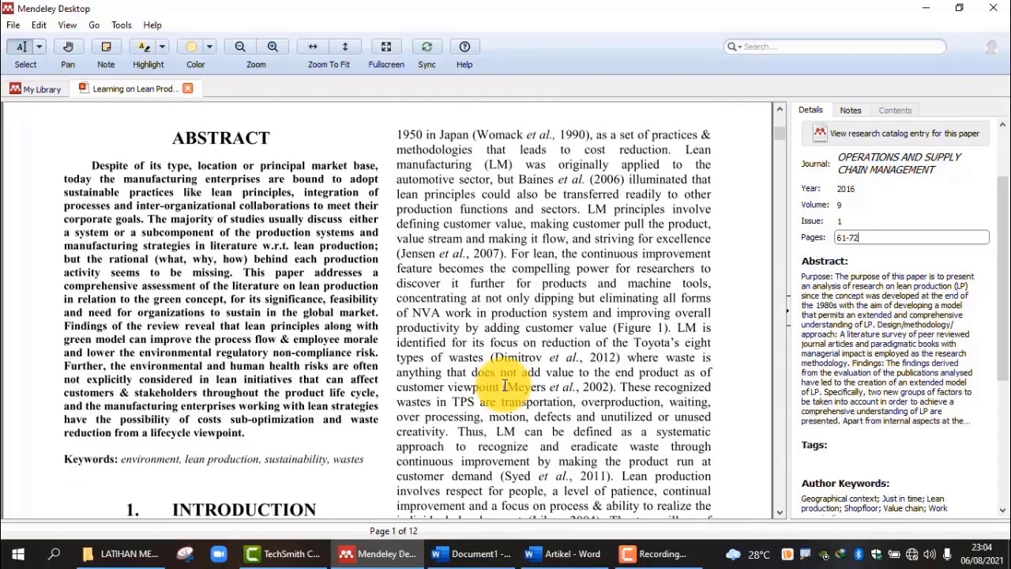
{"action": "left_click_drag", "start_coordinate": [92, 165], "coordinate": [245, 435]}
{"action": "left_click", "coordinate": [852, 354]}
{"action": "left_click_drag", "start_coordinate": [852, 353], "coordinate": [971, 445]}
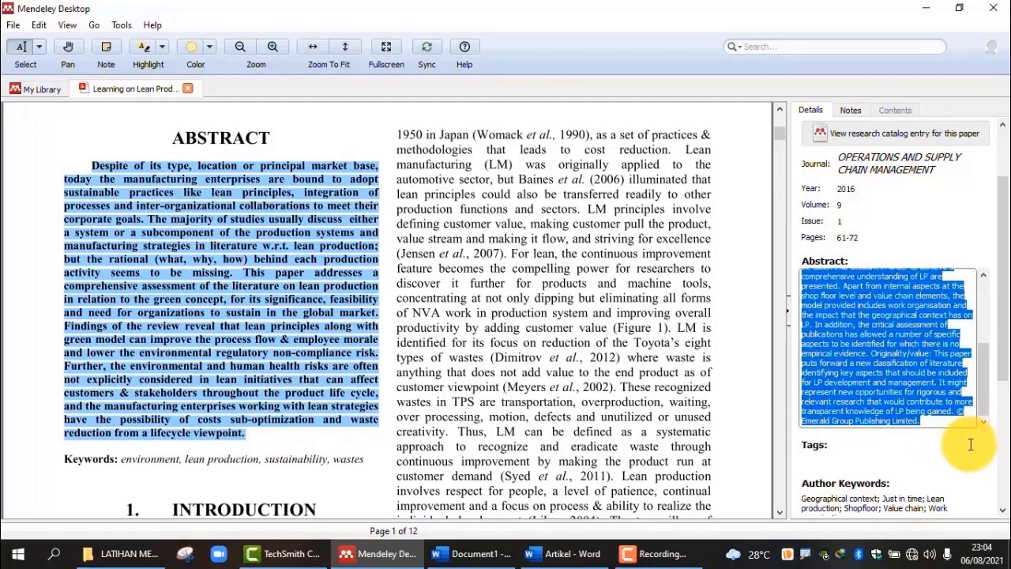
{"action": "key", "text": "ctrl+v"}
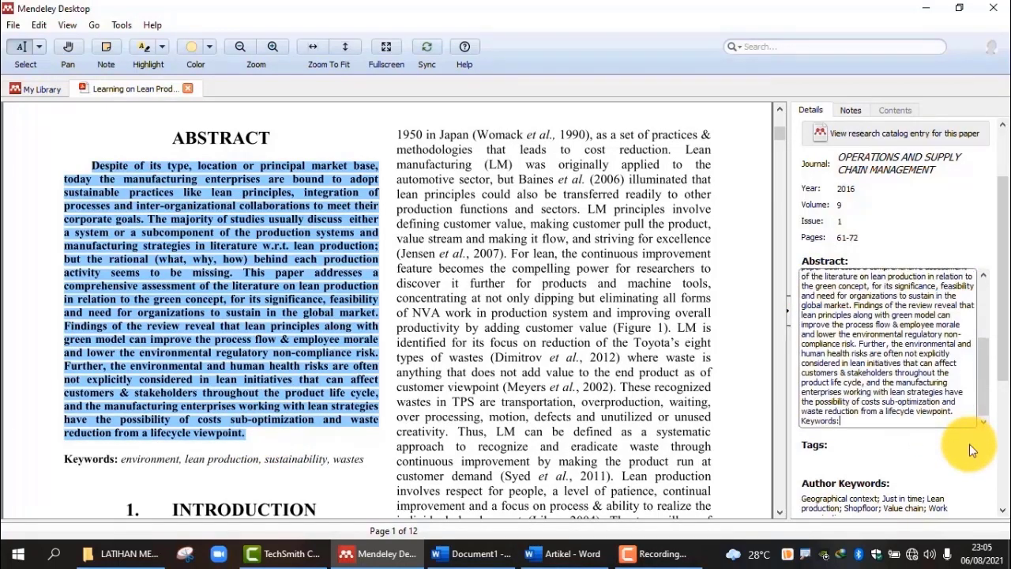
Replace the entry's author keywords with the PDF's keywords, separated by semicolons: "environment; lean production; sustainability; wastes"
{"action": "scroll", "coordinate": [679, 368], "scroll_direction": "down", "scroll_amount": 1}
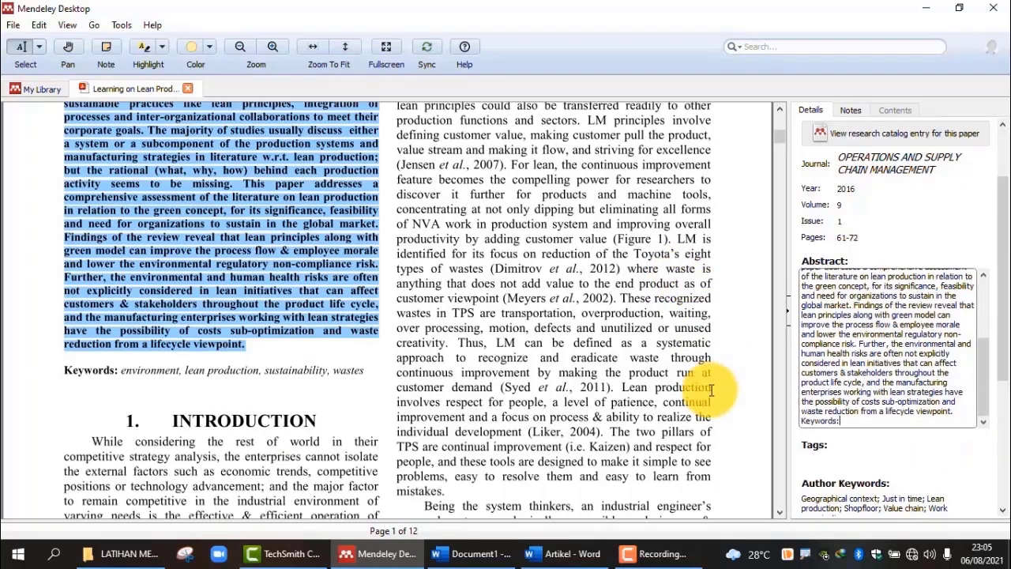
{"action": "left_click", "coordinate": [807, 444]}
{"action": "left_click_drag", "start_coordinate": [122, 372], "coordinate": [363, 374]}
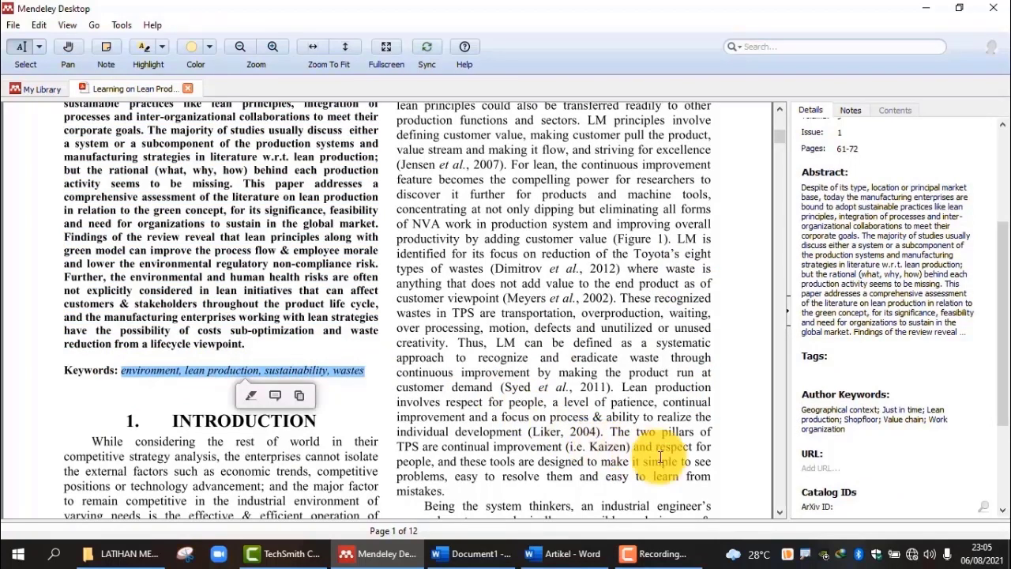
{"action": "left_click", "coordinate": [804, 410]}
{"action": "left_click_drag", "start_coordinate": [804, 410], "coordinate": [865, 436]}
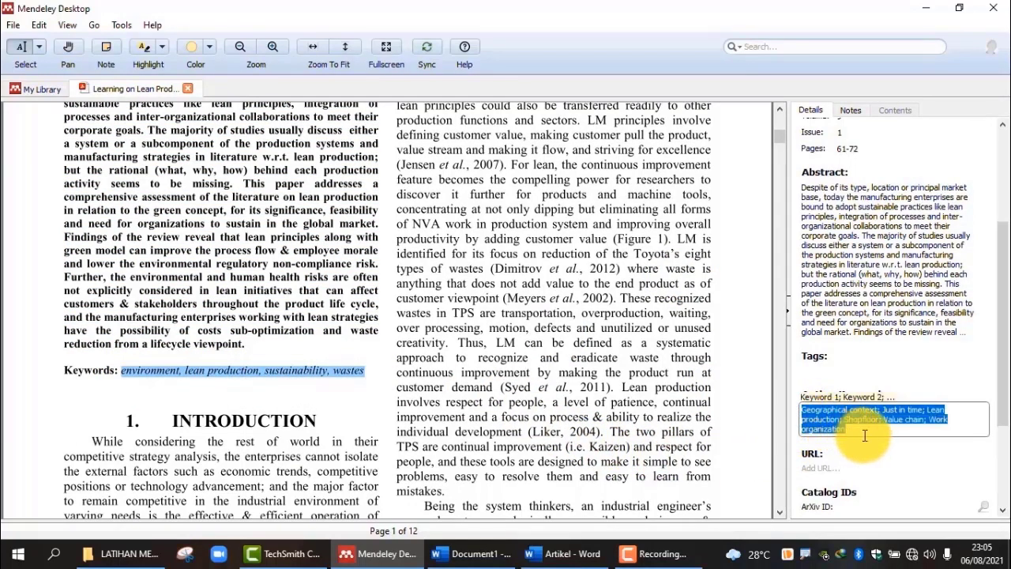
{"action": "type", "text": "environment; lean production; sustainability; wastes"}
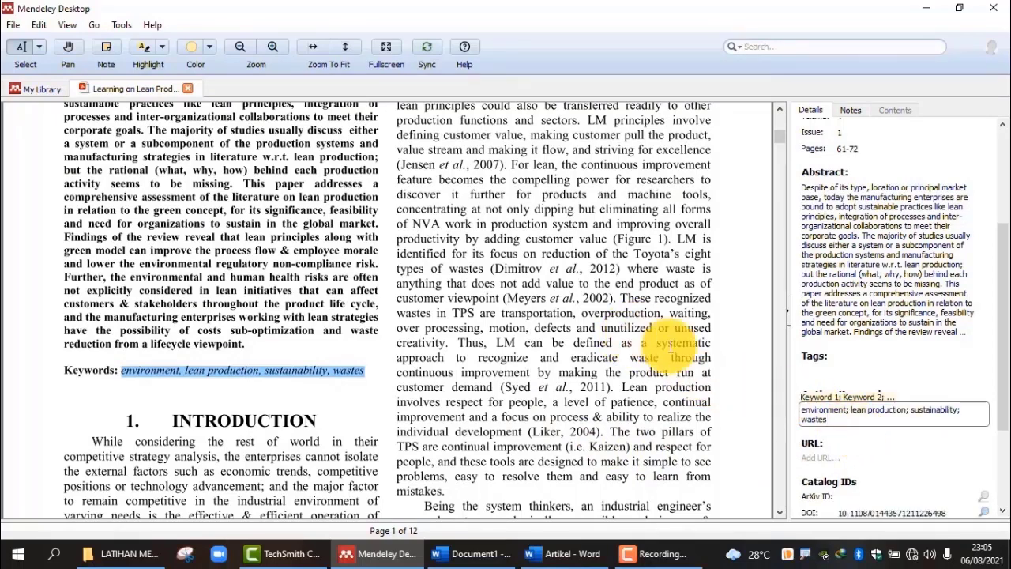
Check the PDF's opening pages for a DOI and clear the DOI from the entry's catalog IDs
{"action": "scroll", "coordinate": [474, 305], "scroll_direction": "up", "scroll_amount": 10}
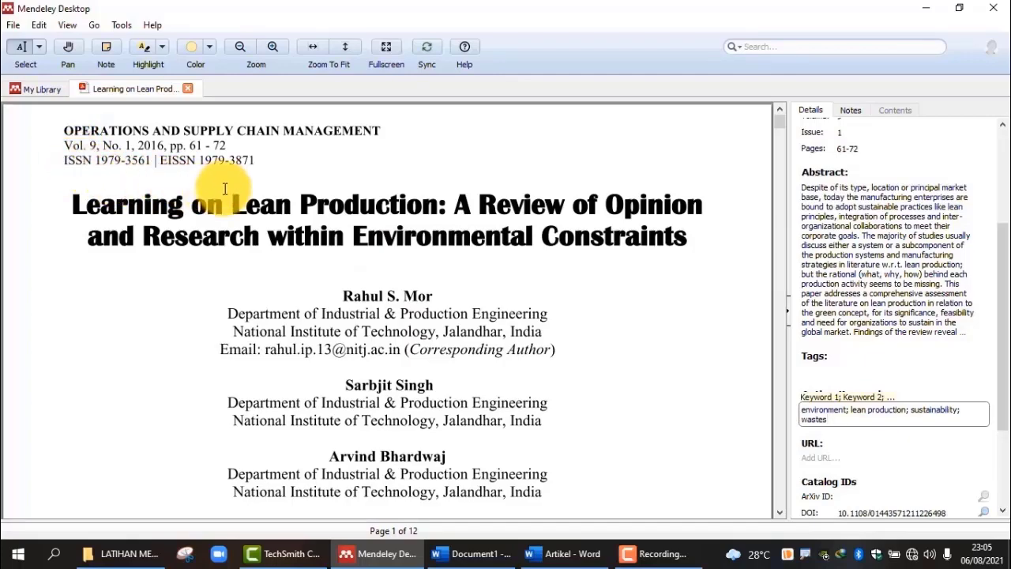
{"action": "scroll", "coordinate": [241, 201], "scroll_direction": "down", "scroll_amount": 3}
{"action": "scroll", "coordinate": [241, 201], "scroll_direction": "down", "scroll_amount": 12}
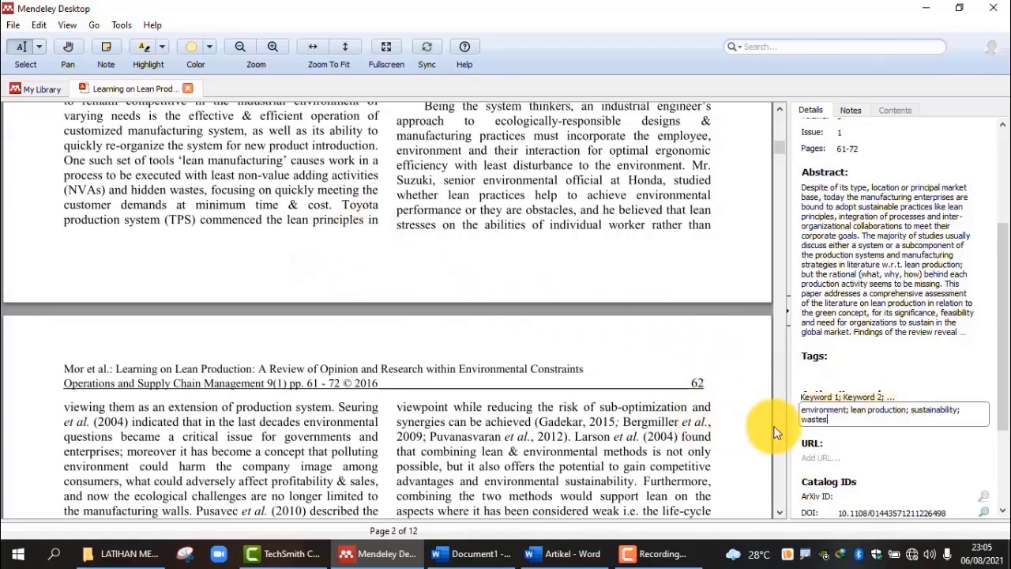
{"action": "scroll", "coordinate": [841, 443], "scroll_direction": "down", "scroll_amount": 1}
{"action": "scroll", "coordinate": [842, 443], "scroll_direction": "down", "scroll_amount": 1}
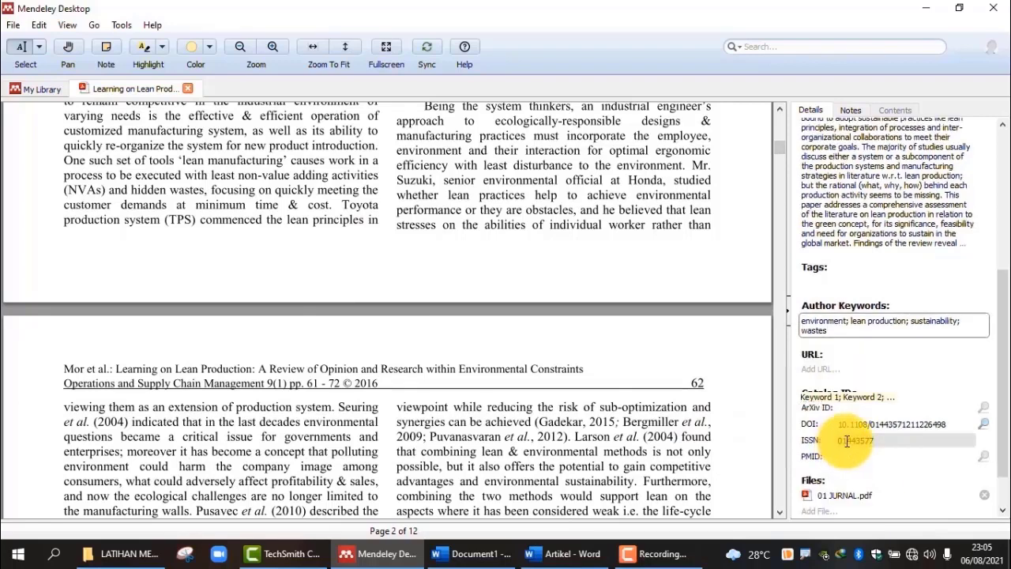
{"action": "scroll", "coordinate": [755, 420], "scroll_direction": "up", "scroll_amount": 1}
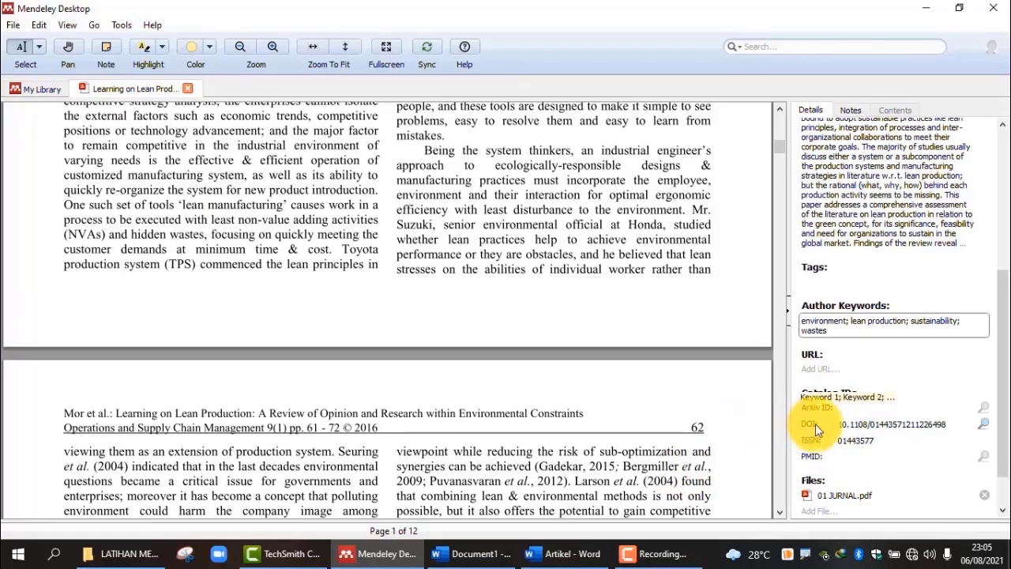
{"action": "scroll", "coordinate": [813, 424], "scroll_direction": "up", "scroll_amount": 3}
{"action": "scroll", "coordinate": [862, 419], "scroll_direction": "down", "scroll_amount": 1}
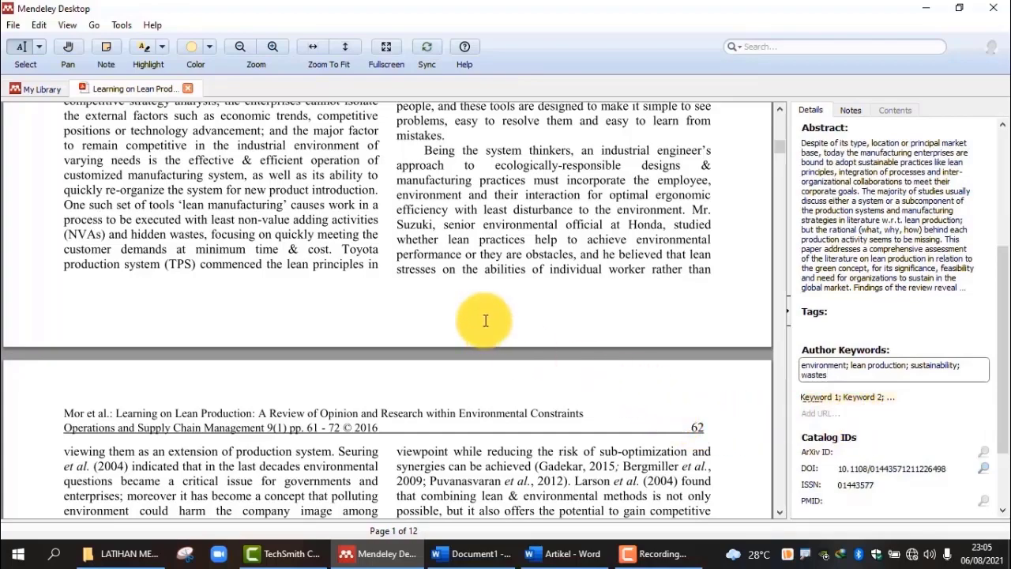
{"action": "scroll", "coordinate": [482, 316], "scroll_direction": "up", "scroll_amount": 10}
{"action": "scroll", "coordinate": [484, 288], "scroll_direction": "up", "scroll_amount": 1}
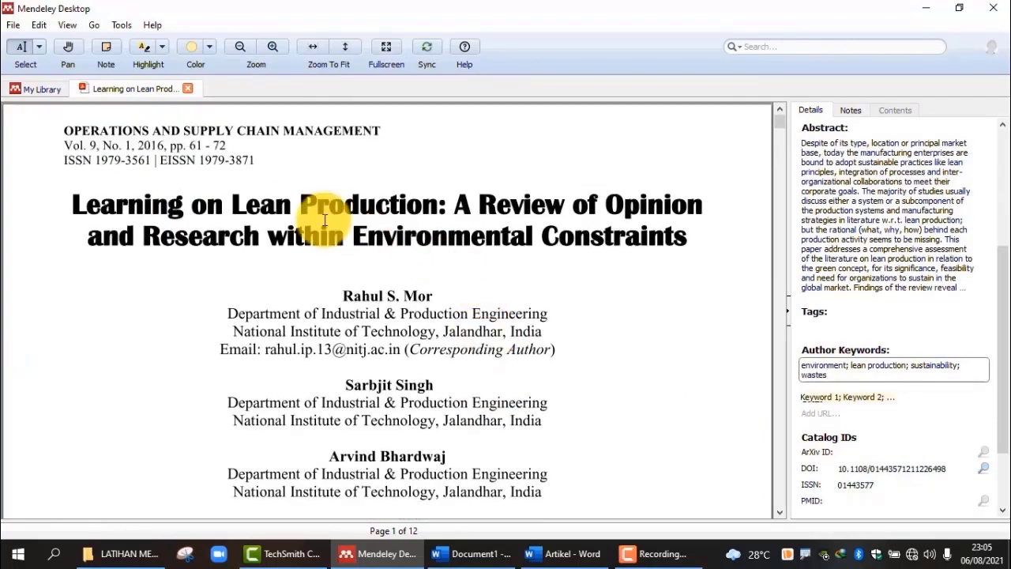
{"action": "scroll", "coordinate": [800, 398], "scroll_direction": "down", "scroll_amount": 2}
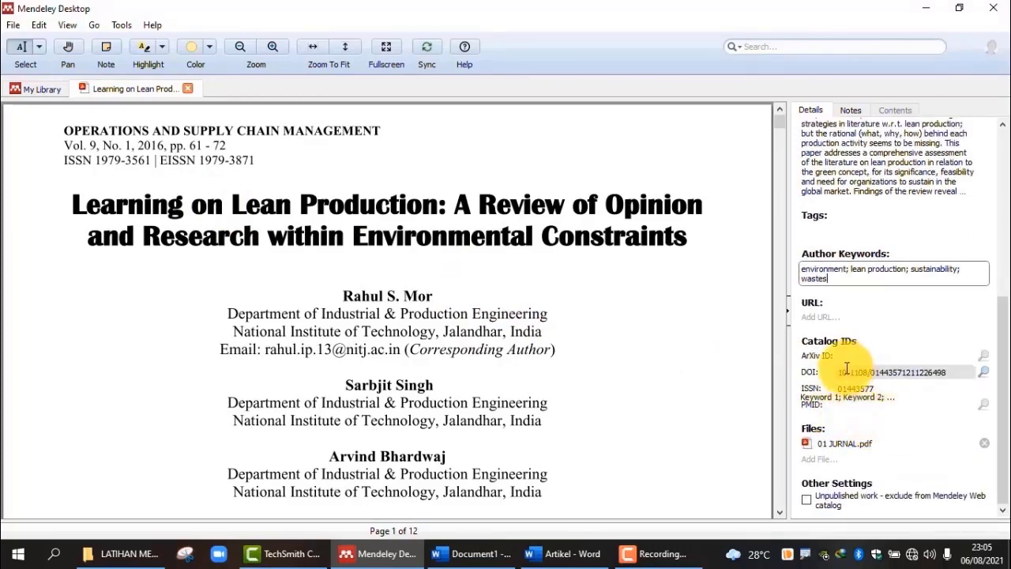
{"action": "left_click_drag", "start_coordinate": [840, 371], "coordinate": [948, 373]}
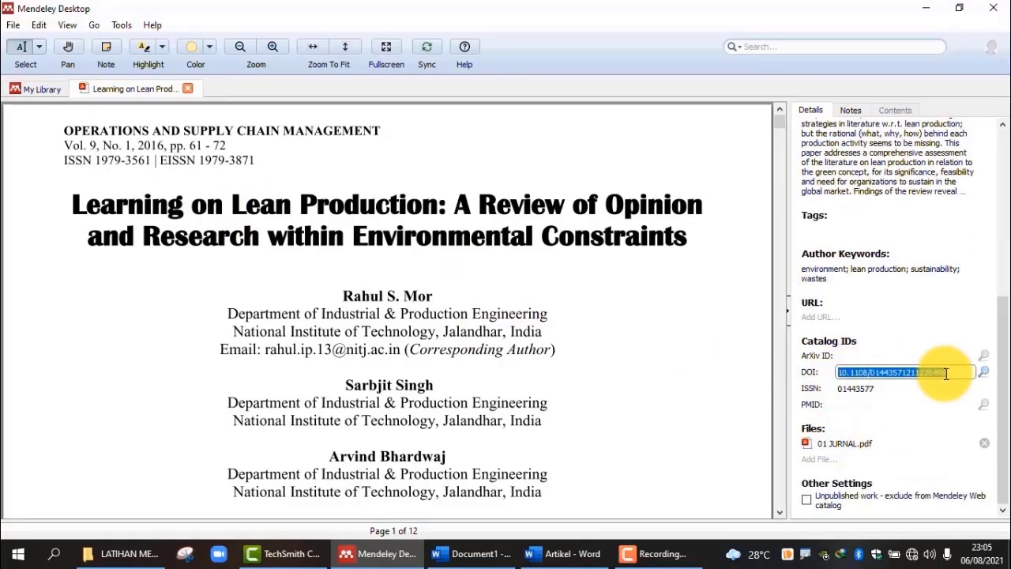
{"action": "key", "text": "Delete"}
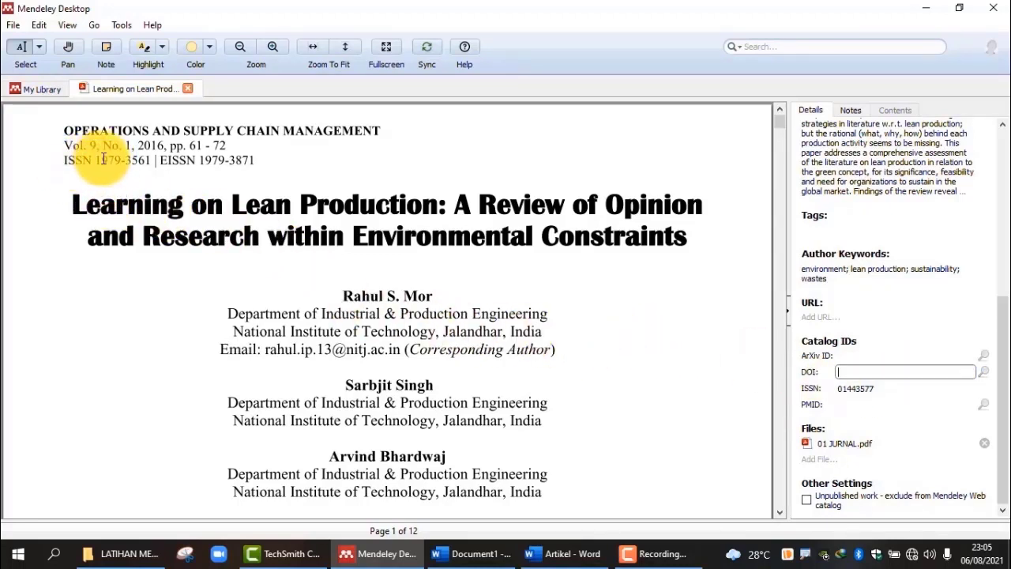
Replace the entry's ISSN with "ISSN 1979-3561 | EISSN 1979-3871", copied from the PDF's header
{"action": "left_click_drag", "start_coordinate": [97, 159], "coordinate": [255, 159]}
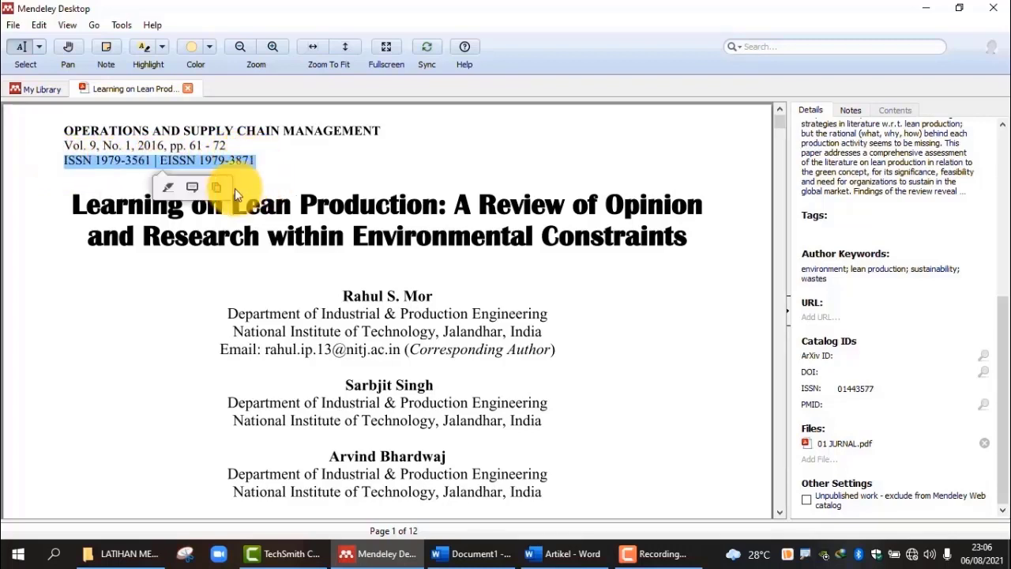
{"action": "left_click", "coordinate": [840, 392]}
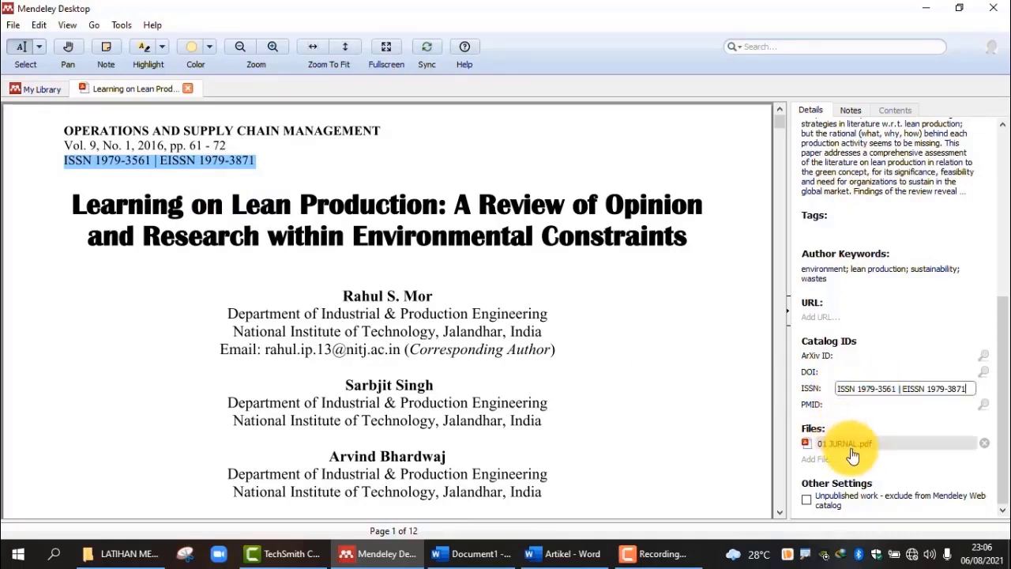
{"action": "scroll", "coordinate": [863, 450], "scroll_direction": "up", "scroll_amount": 5}
{"action": "scroll", "coordinate": [869, 443], "scroll_direction": "up", "scroll_amount": 3}
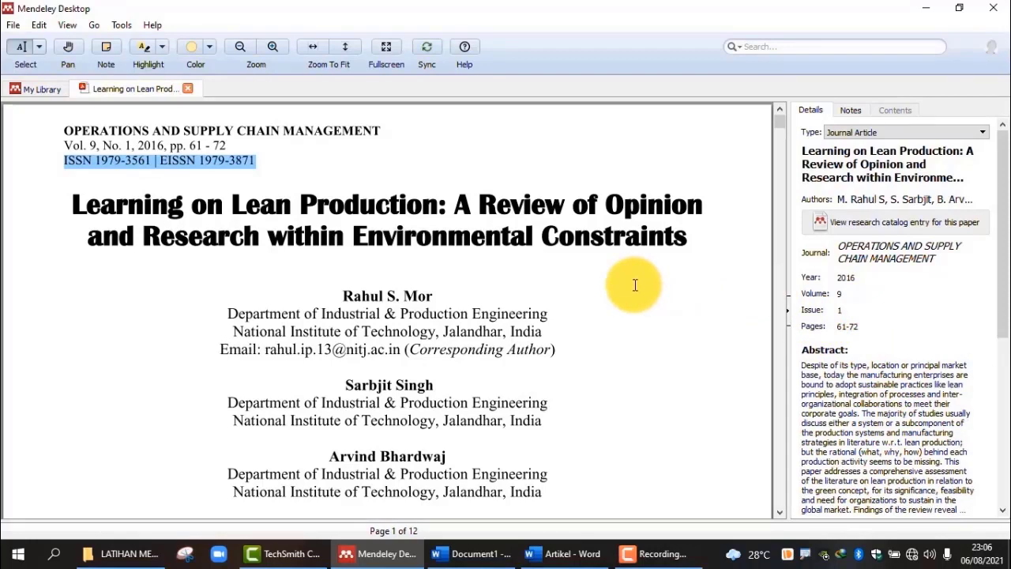
In the Artikel document, insert a Mendeley citation of the "Learning on Lean Production" article just before the JURNAL-01 placeholder
{"action": "scroll", "coordinate": [636, 283], "scroll_direction": "down", "scroll_amount": 3}
{"action": "scroll", "coordinate": [840, 296], "scroll_direction": "down", "scroll_amount": 4}
{"action": "scroll", "coordinate": [622, 305], "scroll_direction": "up", "scroll_amount": 3}
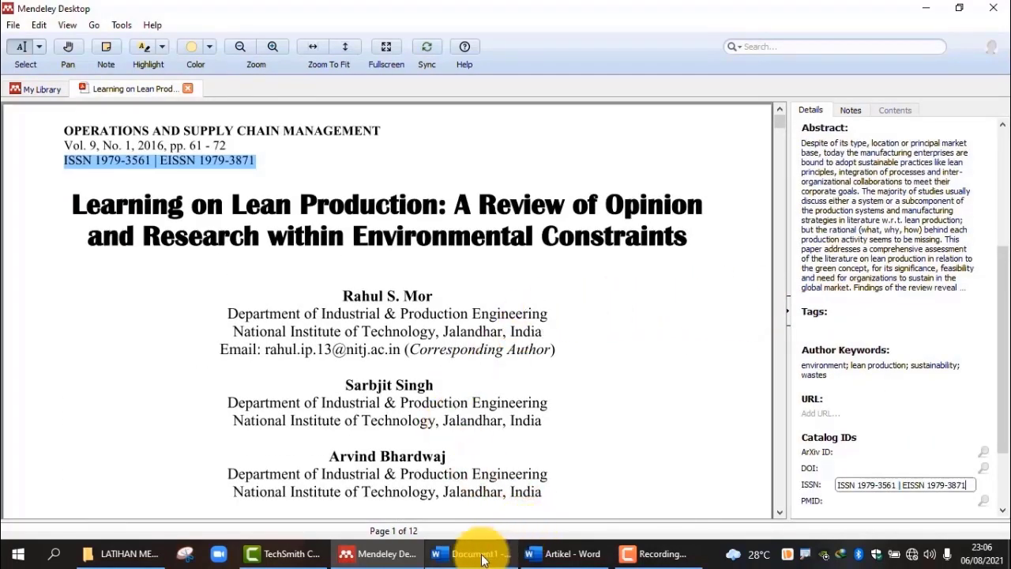
{"action": "mouse_move", "coordinate": [483, 558]}
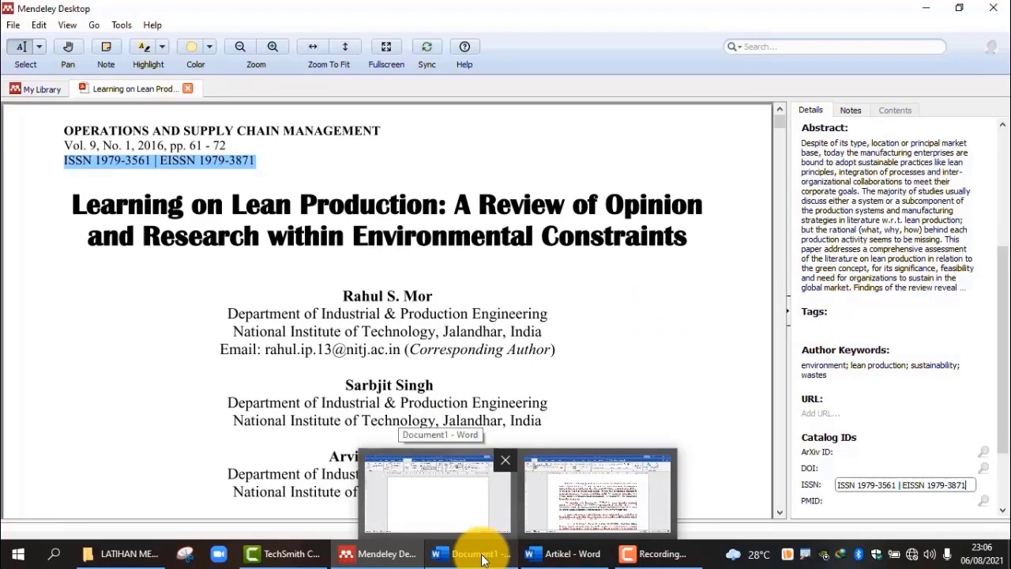
{"action": "left_click", "coordinate": [564, 553]}
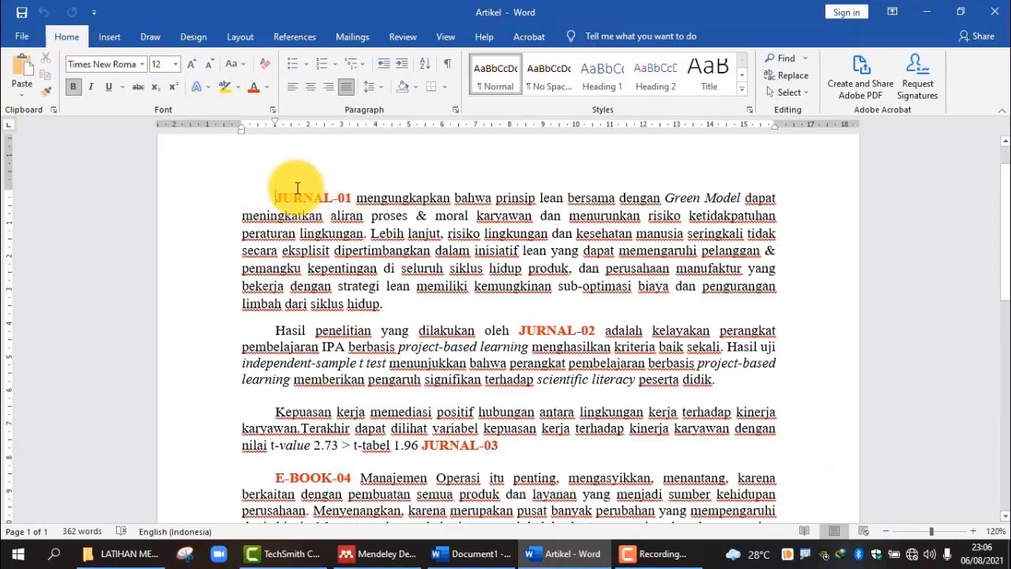
{"action": "left_click", "coordinate": [296, 37]}
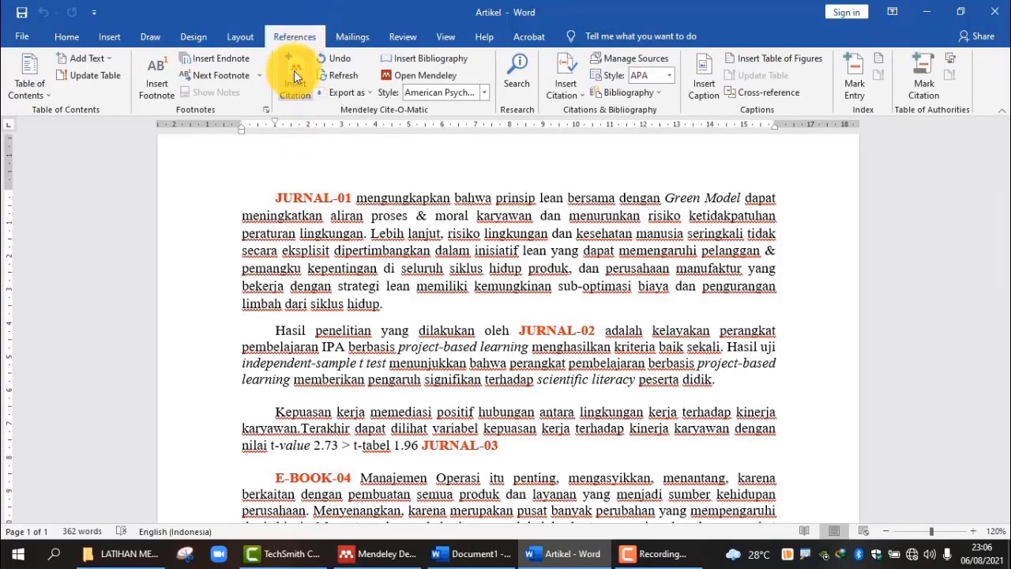
{"action": "left_click", "coordinate": [294, 72]}
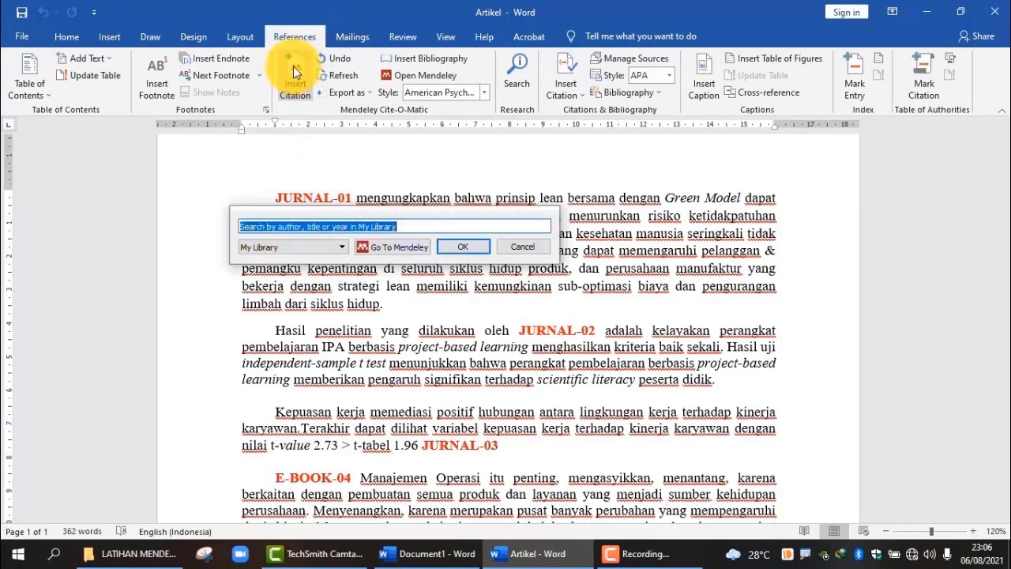
{"action": "left_click", "coordinate": [407, 247]}
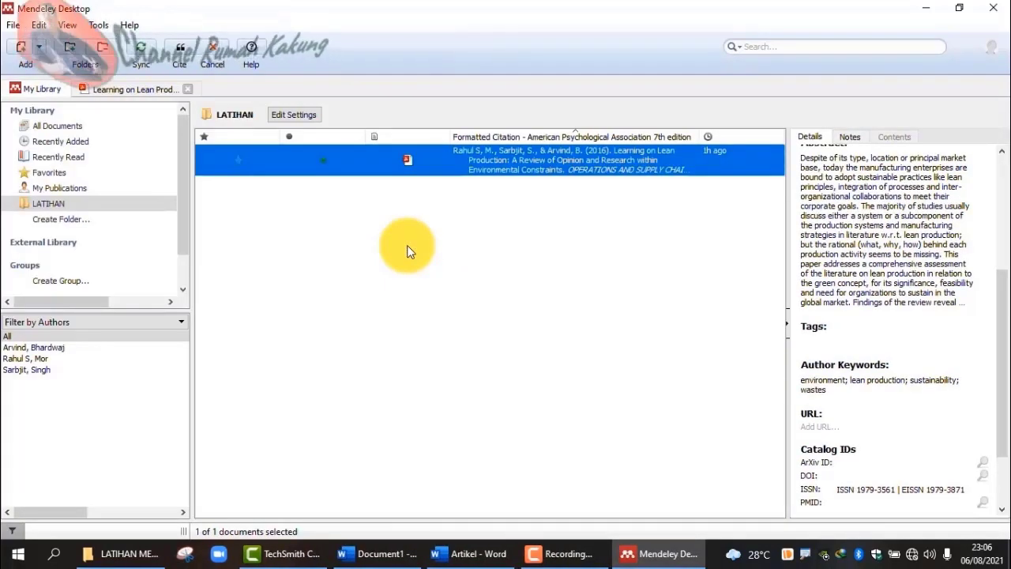
{"action": "double_click", "coordinate": [554, 156]}
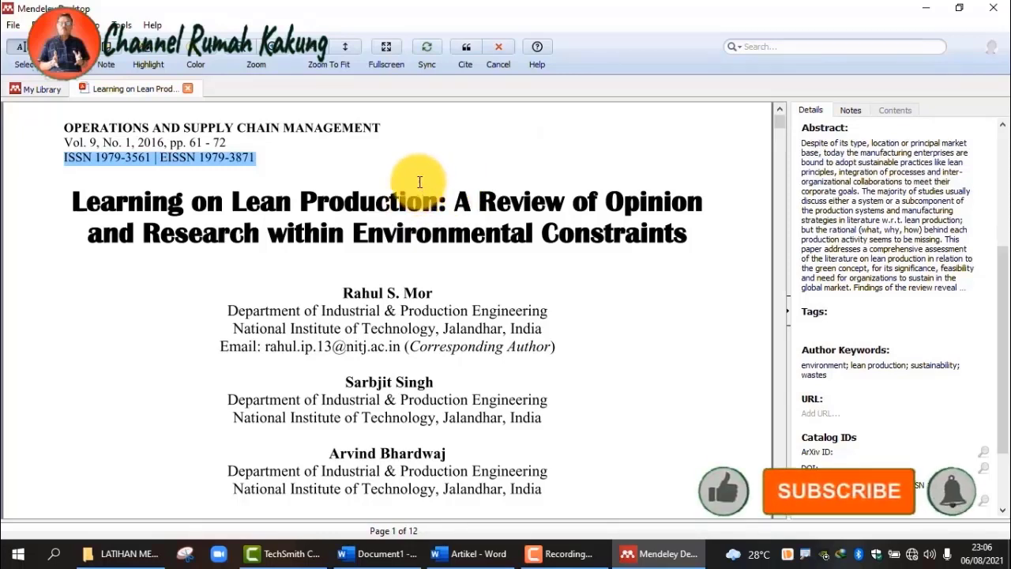
{"action": "left_click", "coordinate": [463, 49]}
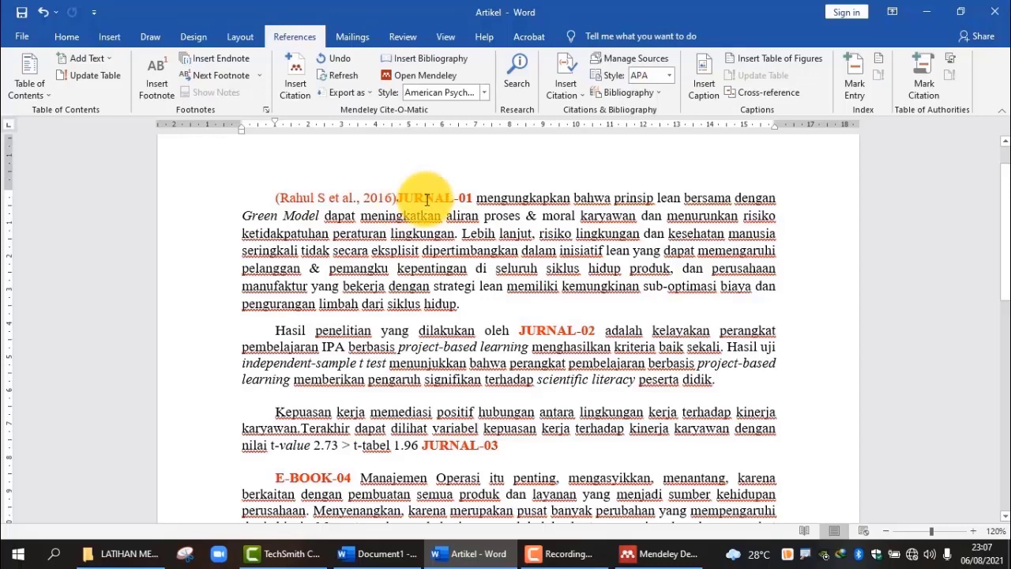
Delete the JURNAL-01 placeholder text after the inserted citation, keeping a space before "mengungkapkan"
{"action": "key", "text": "BackSpace"}
{"action": "key", "text": "BackSpace"}
{"action": "key", "text": "BackSpace"}
{"action": "key", "text": "BackSpace"}
{"action": "key", "text": "Delete"}
{"action": "key", "text": "Delete"}
{"action": "key", "text": "Delete"}
{"action": "key", "text": "Delete"}
{"action": "key", "text": "Delete"}
{"action": "key", "text": "Delete"}
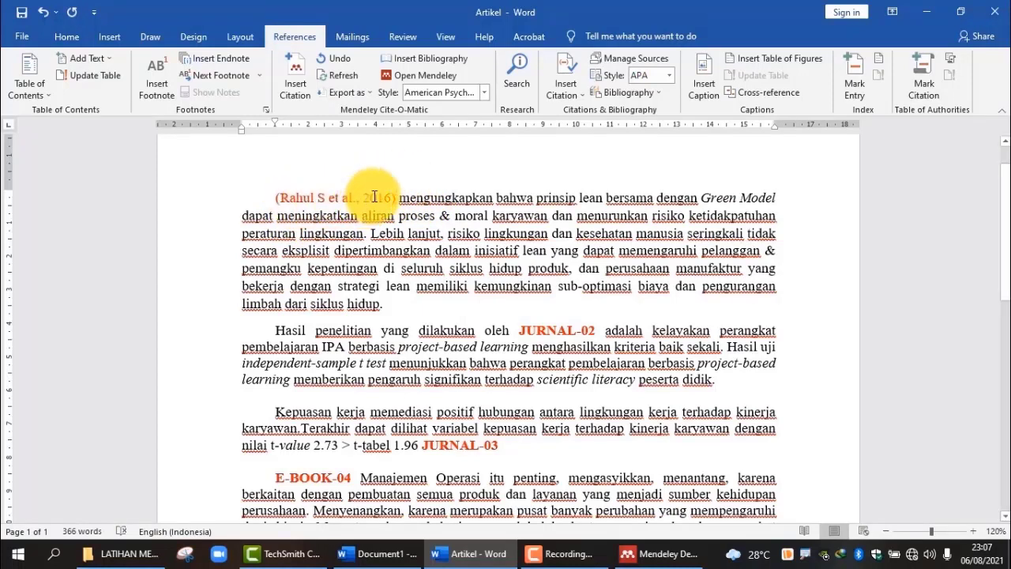
Insert the word "Menurut" before the citation at the start of the first paragraph
{"action": "left_click", "coordinate": [396, 199]}
{"action": "left_click_drag", "start_coordinate": [394, 199], "coordinate": [282, 207]}
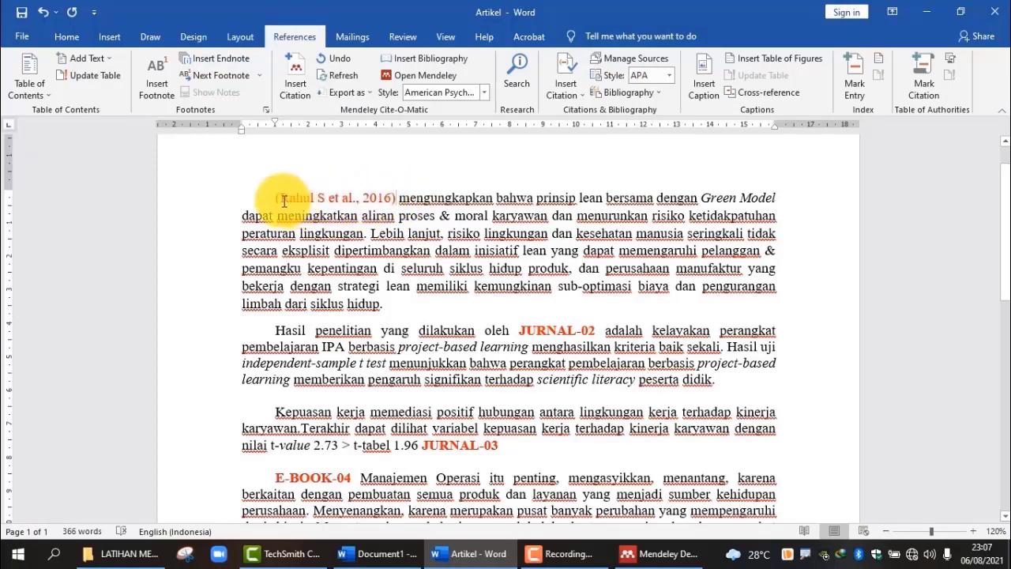
{"action": "left_click_drag", "start_coordinate": [276, 202], "coordinate": [384, 192]}
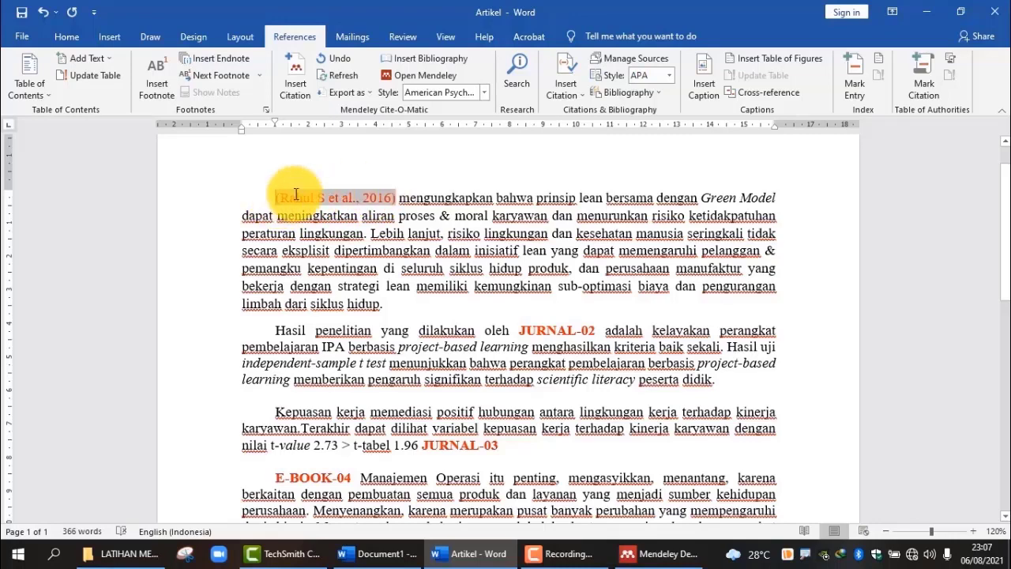
{"action": "type", "text": "Menurut"}
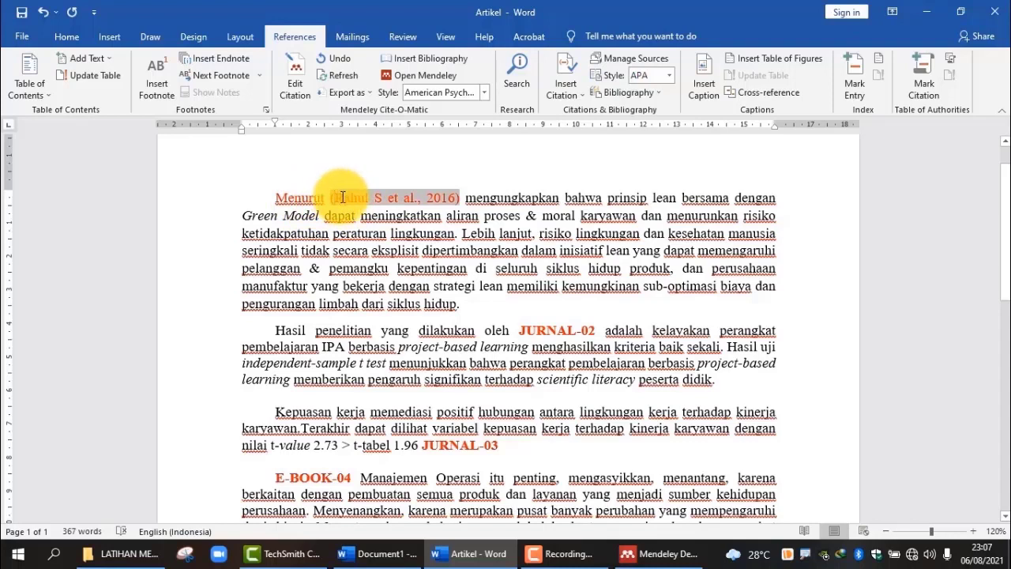
Reformat the first paragraph's citation so that only the year 2016 is in parentheses, and keep the manual edit
{"action": "type", "text": "Rahmi"}
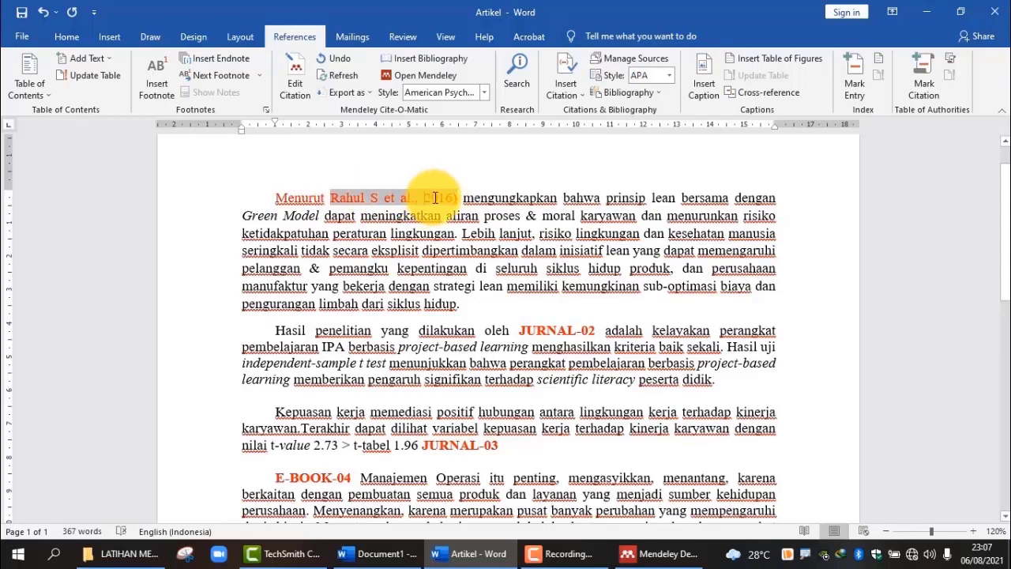
{"action": "type", "text": "("}
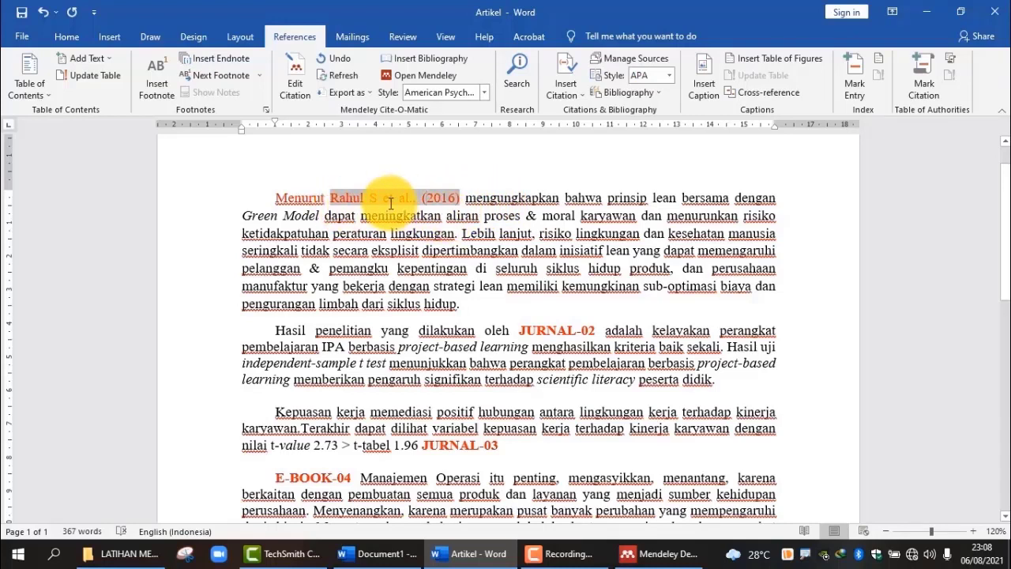
{"action": "left_click", "coordinate": [456, 199]}
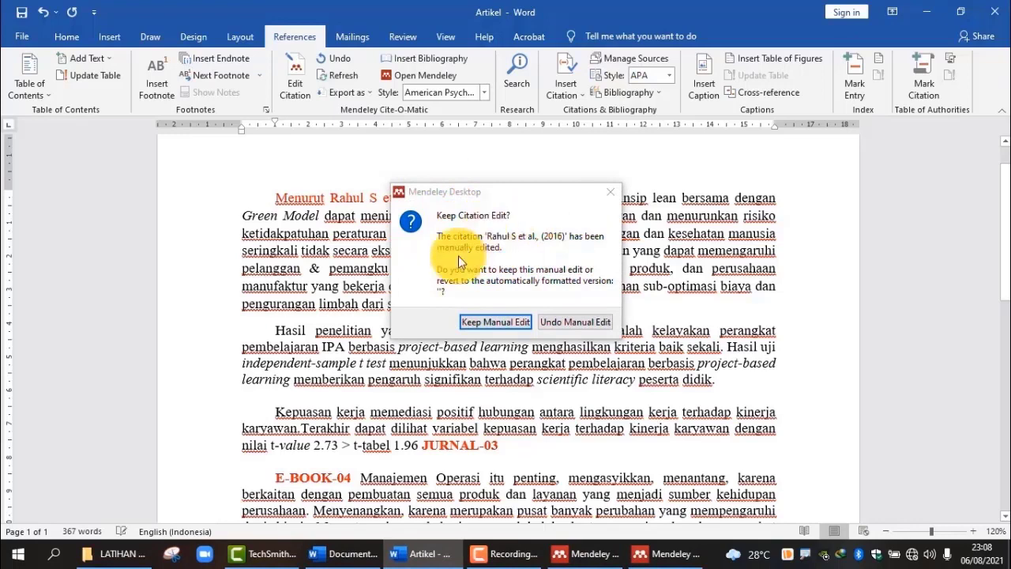
{"action": "left_click", "coordinate": [517, 328]}
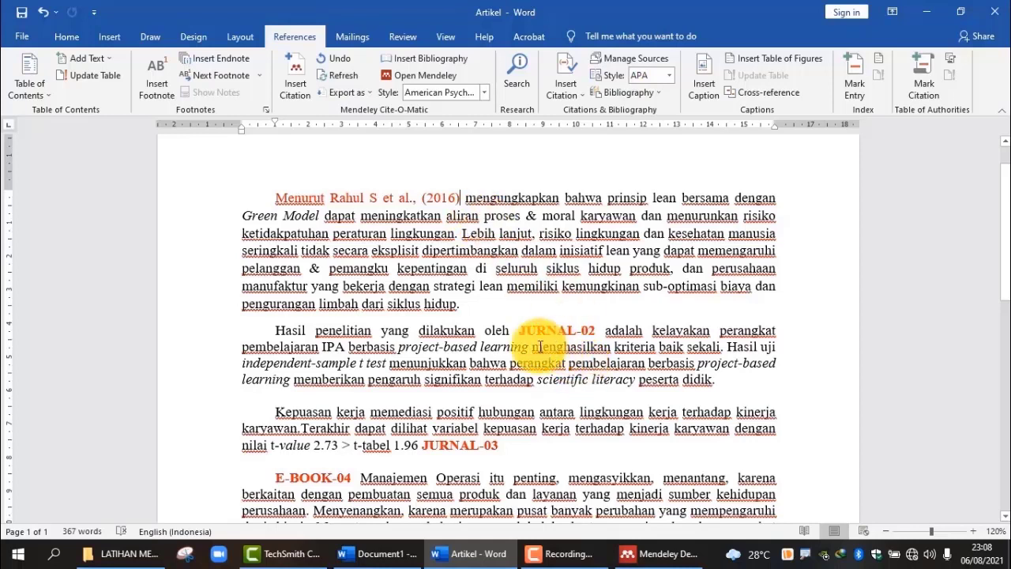
Place the cursor before JURNAL-02 in the Artikel document, and import the file 02 JURNAL into Mendeley's LATIHAN folder
{"action": "left_click", "coordinate": [520, 333]}
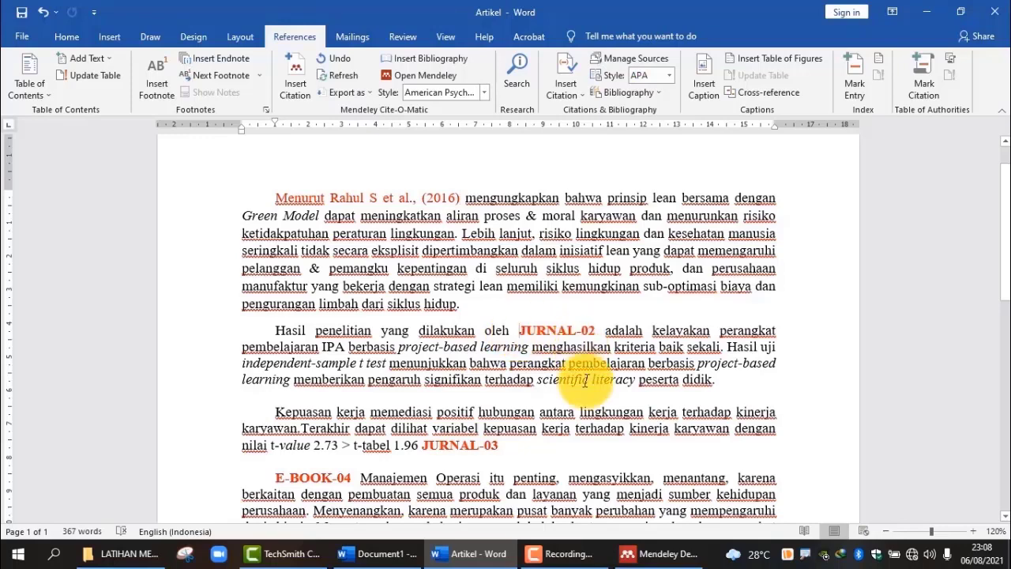
{"action": "left_click", "coordinate": [668, 554]}
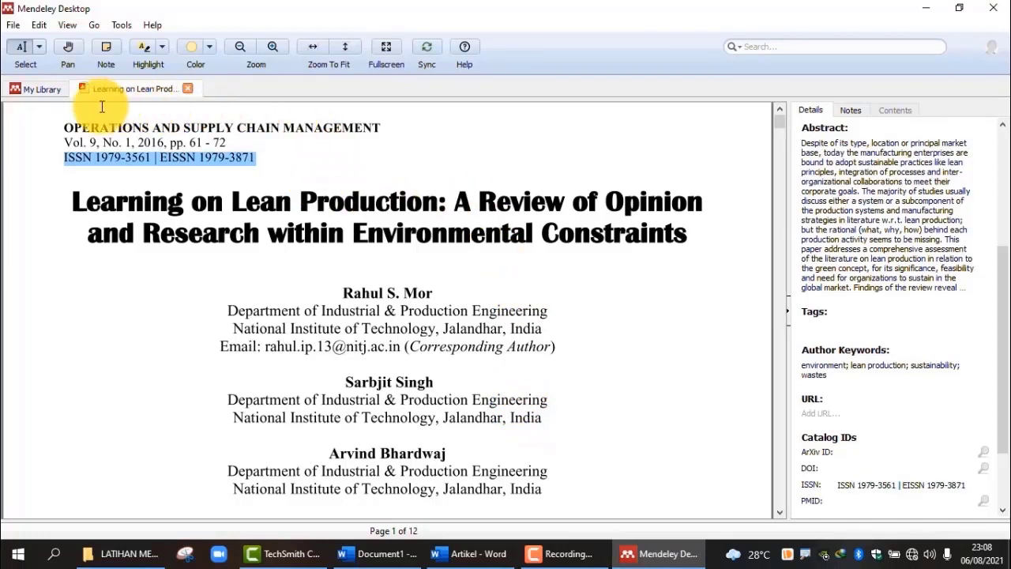
{"action": "left_click", "coordinate": [43, 89]}
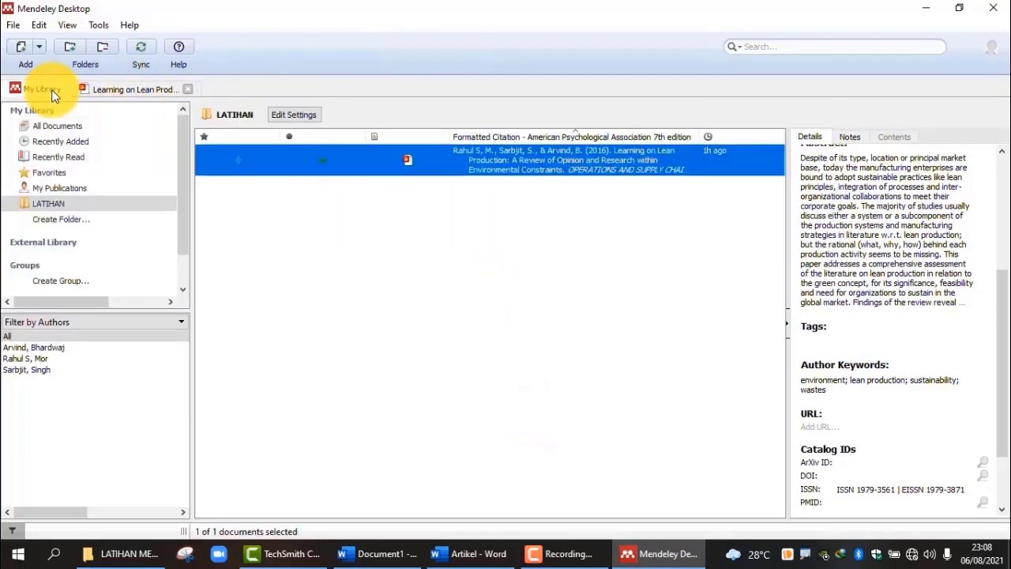
{"action": "right_click", "coordinate": [350, 253]}
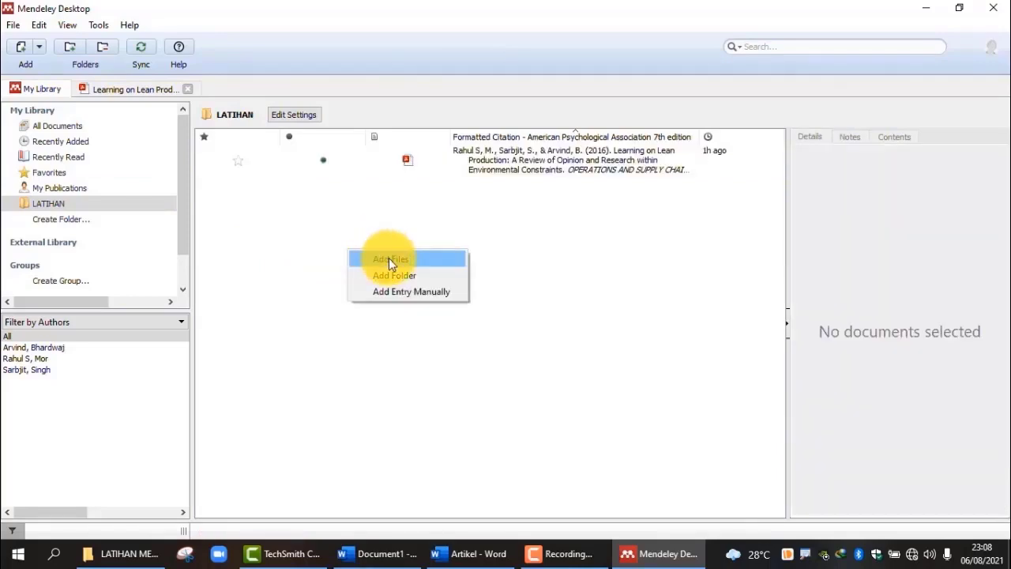
{"action": "left_click", "coordinate": [391, 259]}
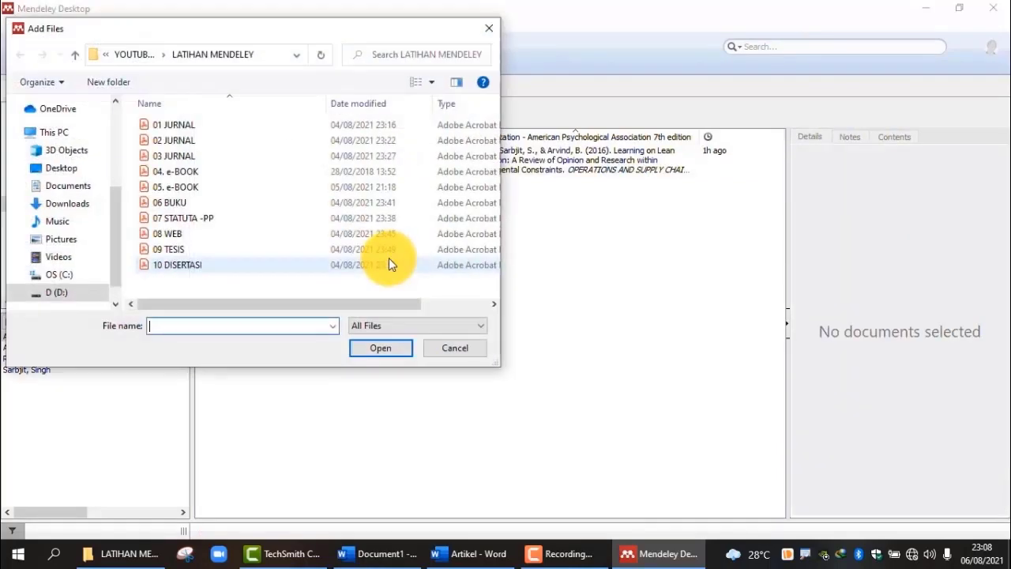
{"action": "left_click", "coordinate": [179, 142]}
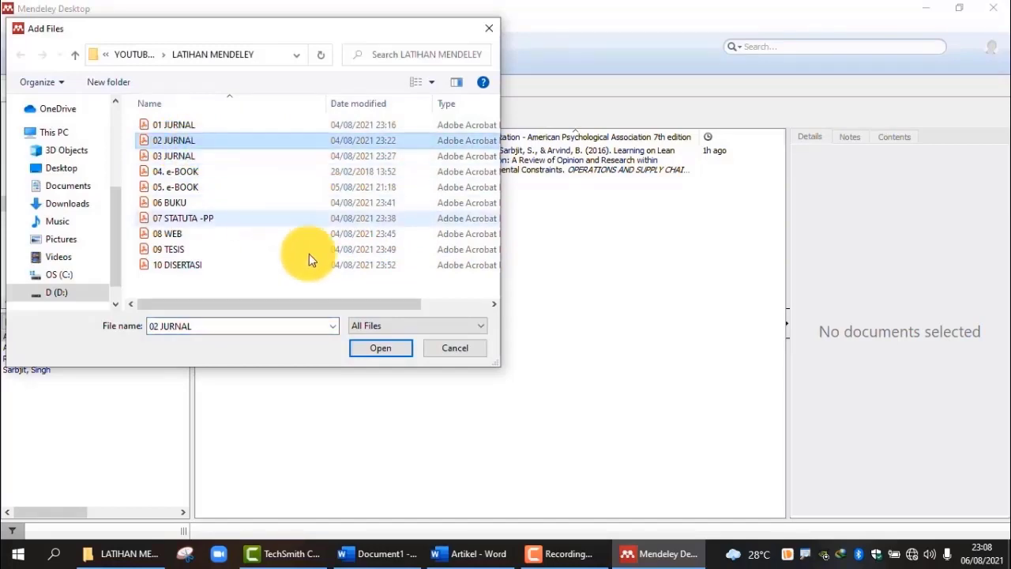
{"action": "left_click", "coordinate": [397, 349]}
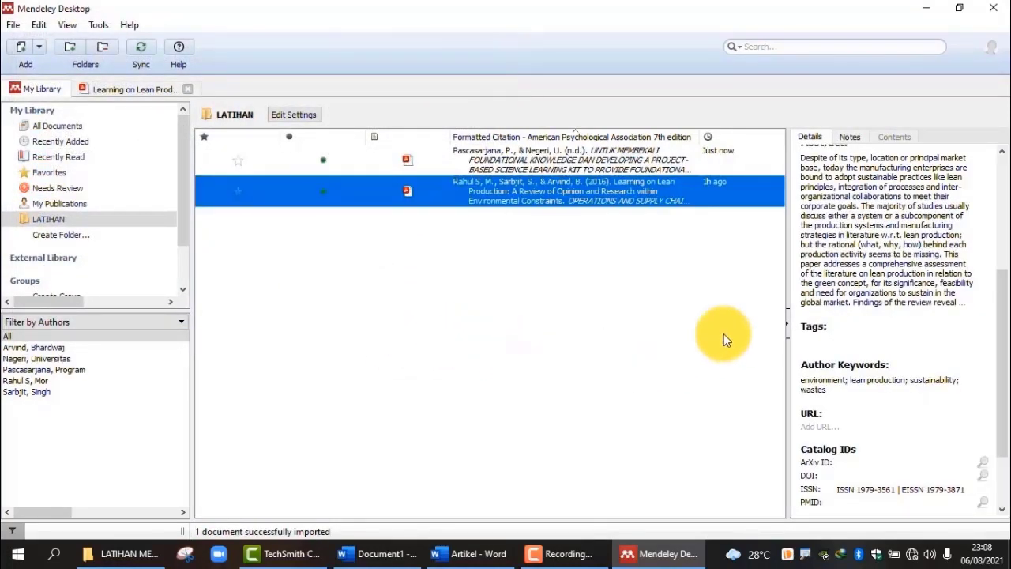
Open the imported 02 JURNAL entry's PDF and replace the entry's title with the PDF's title, beginning "PENGEMBANGAN PERANGKAT PEMBELAJARAN PROJECT-BASED LEARNING"
{"action": "scroll", "coordinate": [925, 237], "scroll_direction": "up", "scroll_amount": 5}
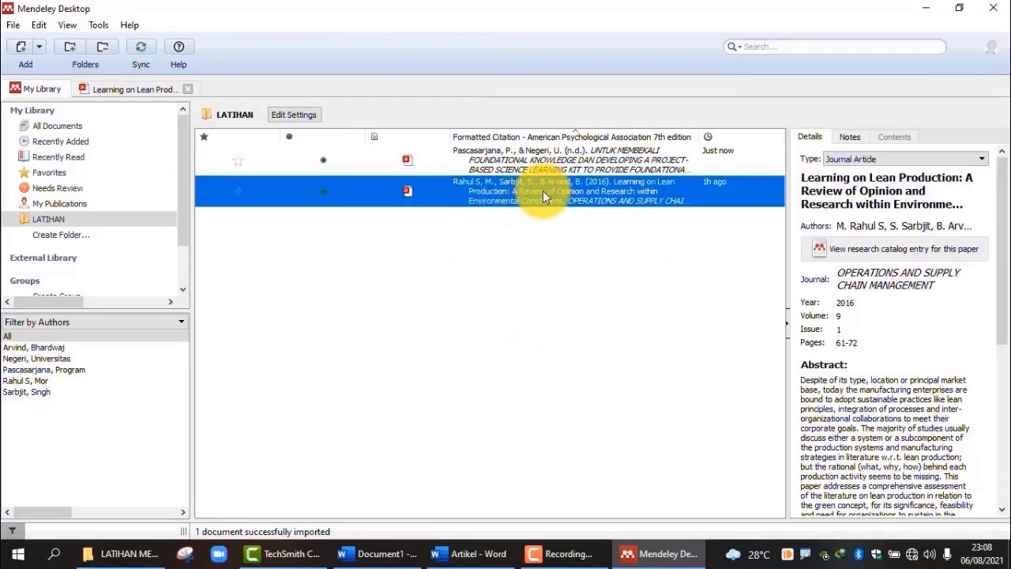
{"action": "left_click", "coordinate": [592, 162]}
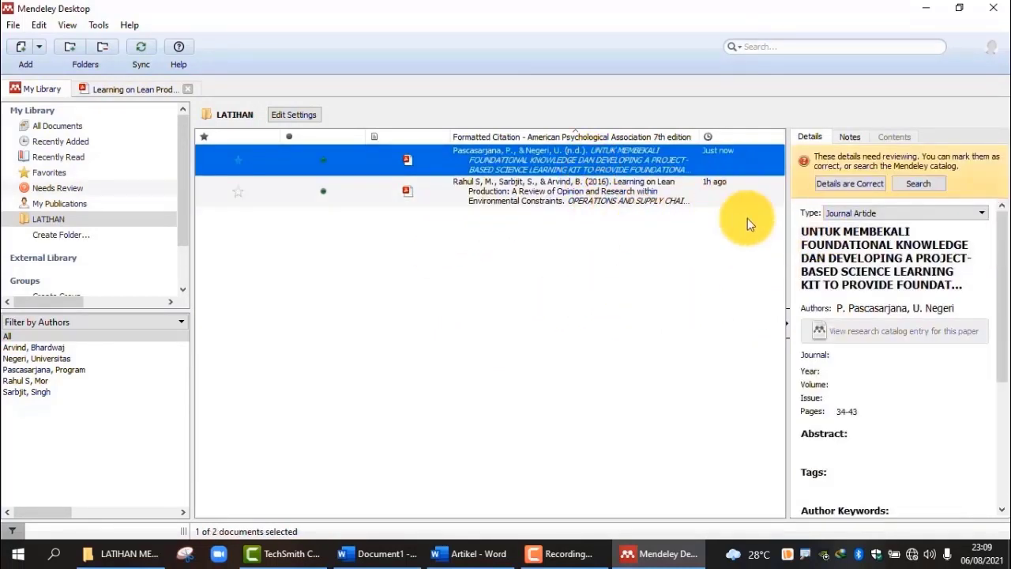
{"action": "double_click", "coordinate": [543, 161]}
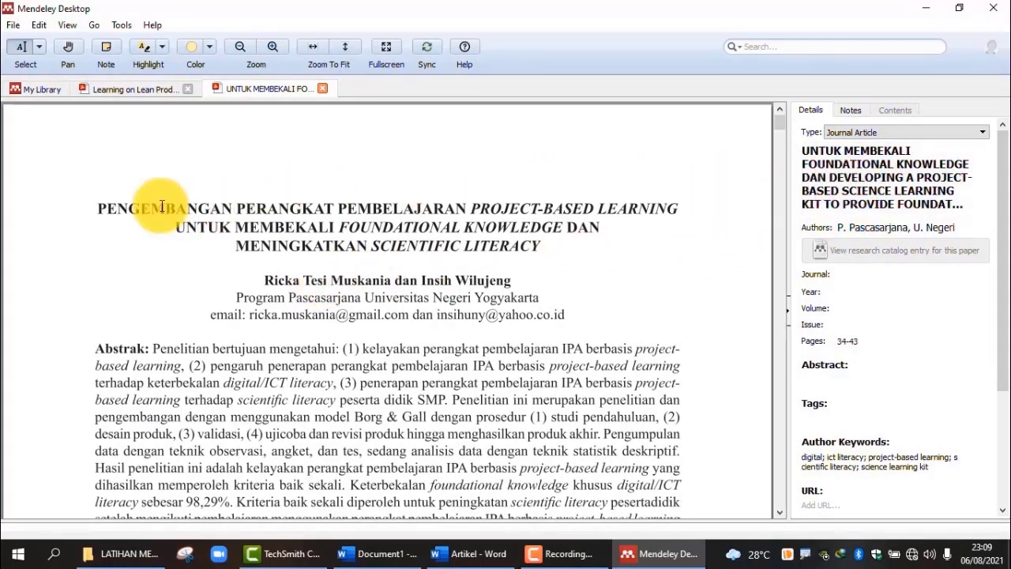
{"action": "left_click_drag", "start_coordinate": [98, 208], "coordinate": [540, 247]}
{"action": "key", "text": "ctrl+c"}
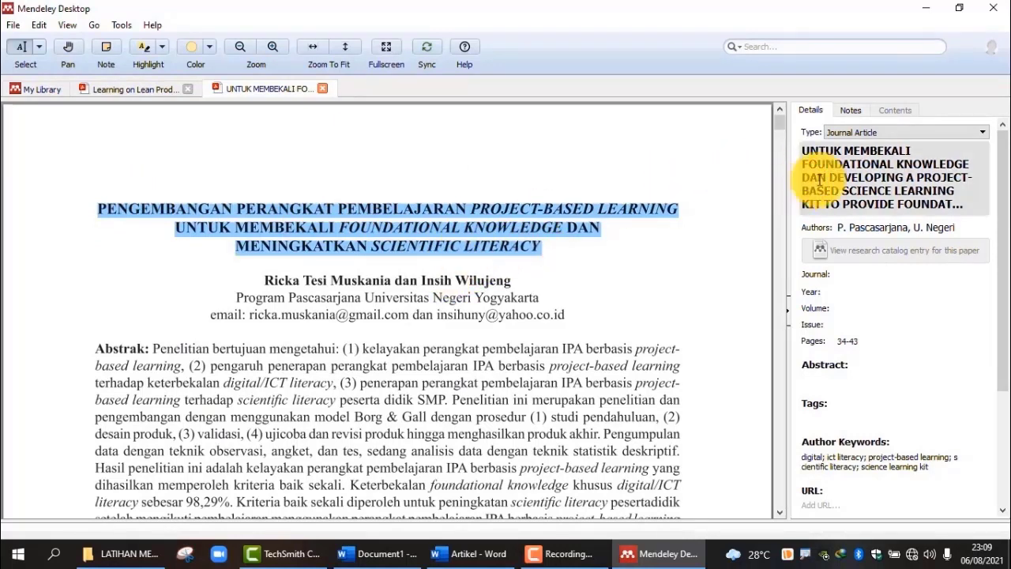
{"action": "left_click_drag", "start_coordinate": [858, 189], "coordinate": [932, 243]}
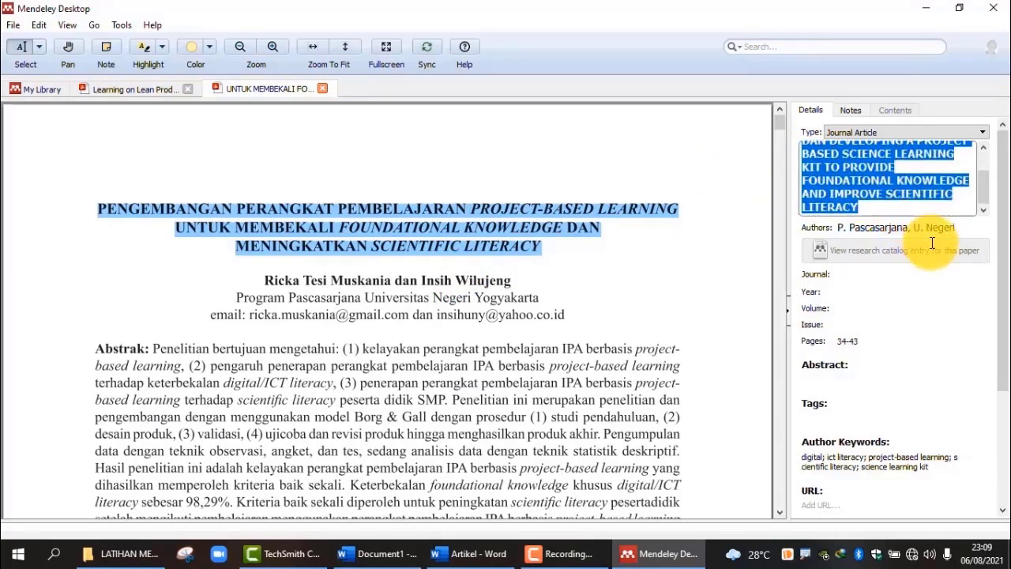
{"action": "key", "text": "ctrl+v"}
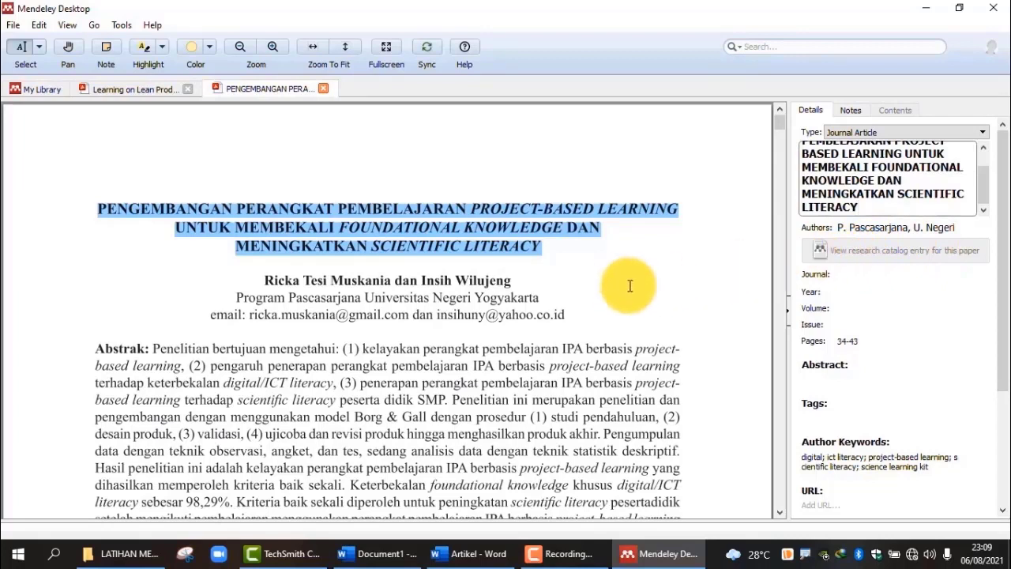
Replace the 02 JURNAL entry's authors with the author line copied from beneath the PDF's title
{"action": "left_click", "coordinate": [893, 228]}
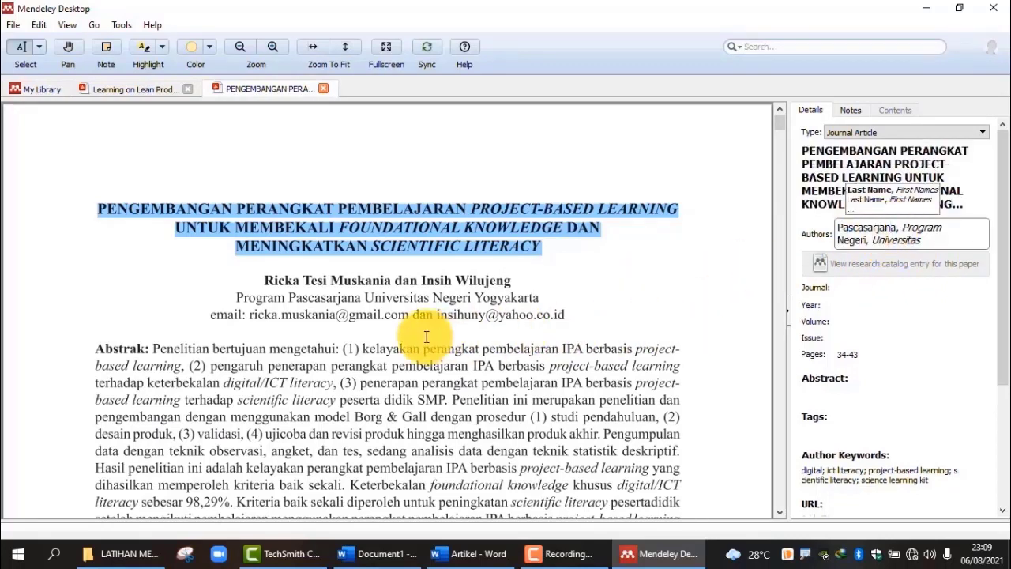
{"action": "left_click_drag", "start_coordinate": [260, 281], "coordinate": [508, 282]}
{"action": "key", "text": "ctrl+c"}
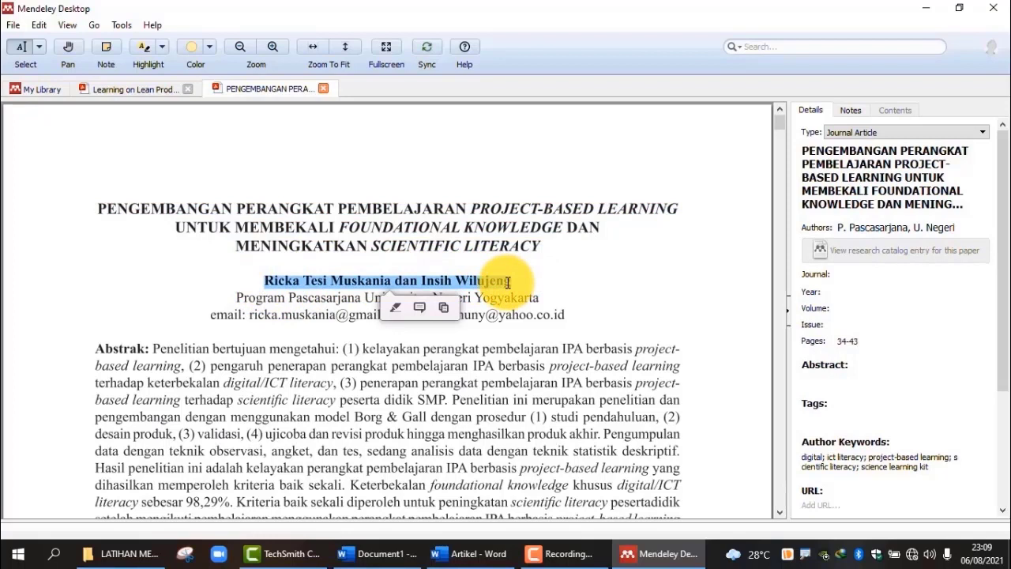
{"action": "left_click", "coordinate": [842, 230]}
{"action": "left_click_drag", "start_coordinate": [839, 228], "coordinate": [941, 245]}
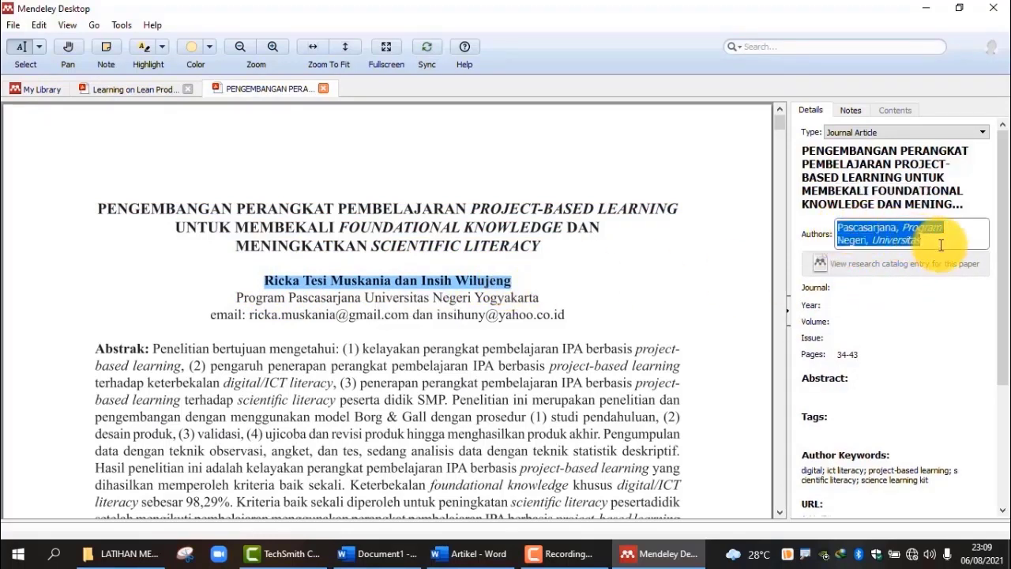
{"action": "key", "text": "ctrl+v"}
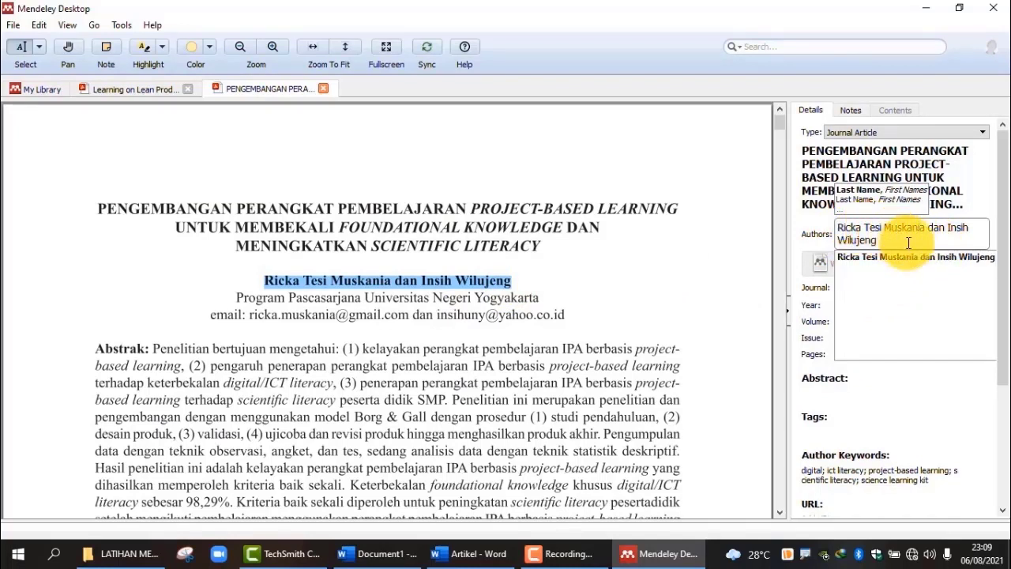
Split the pasted author text into two authors on separate lines, removing "dan" and adding a comma after each one's first word
{"action": "left_click", "coordinate": [863, 229]}
{"action": "type", "text": ","}
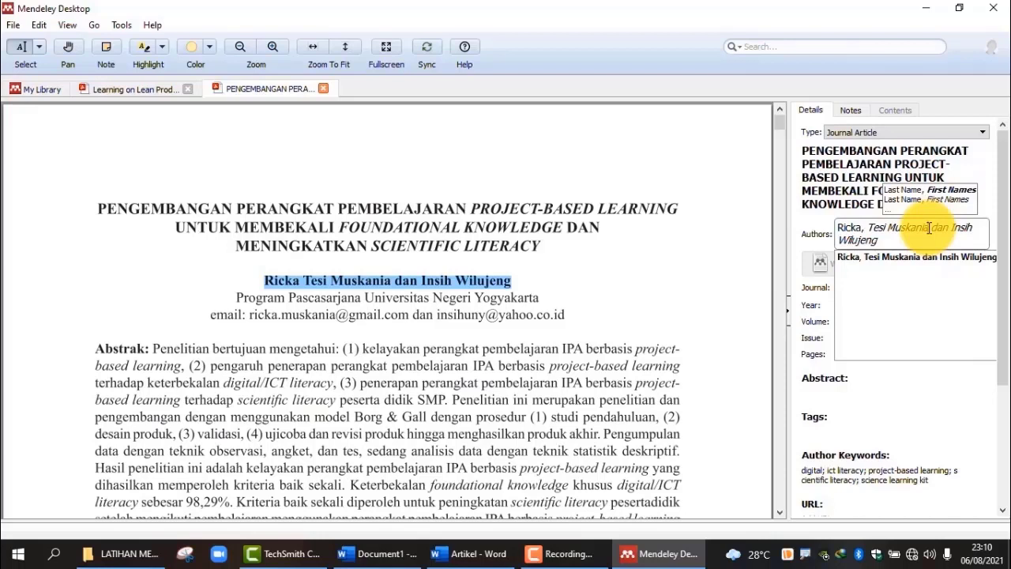
{"action": "key", "text": "Return"}
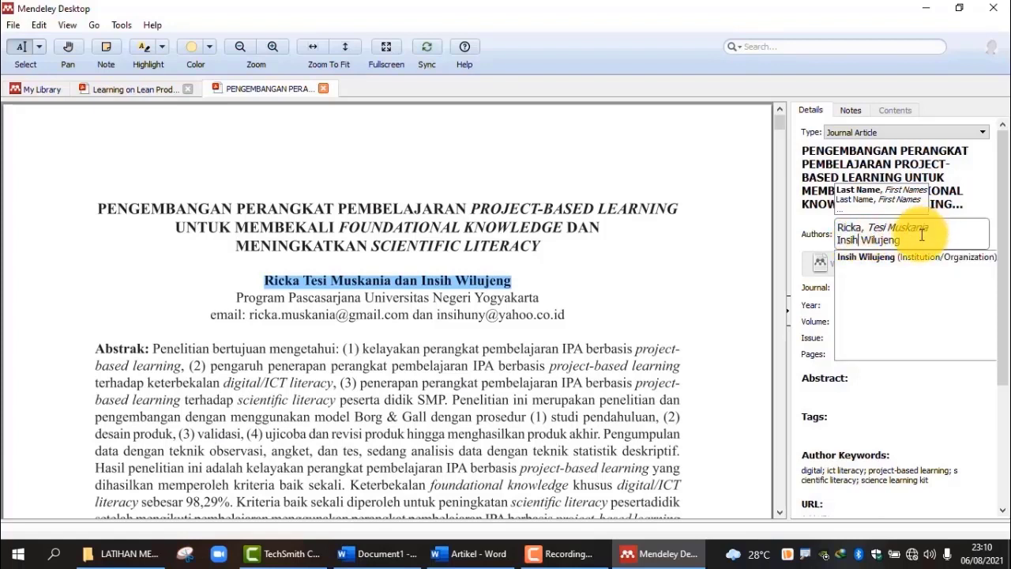
{"action": "type", "text": ","}
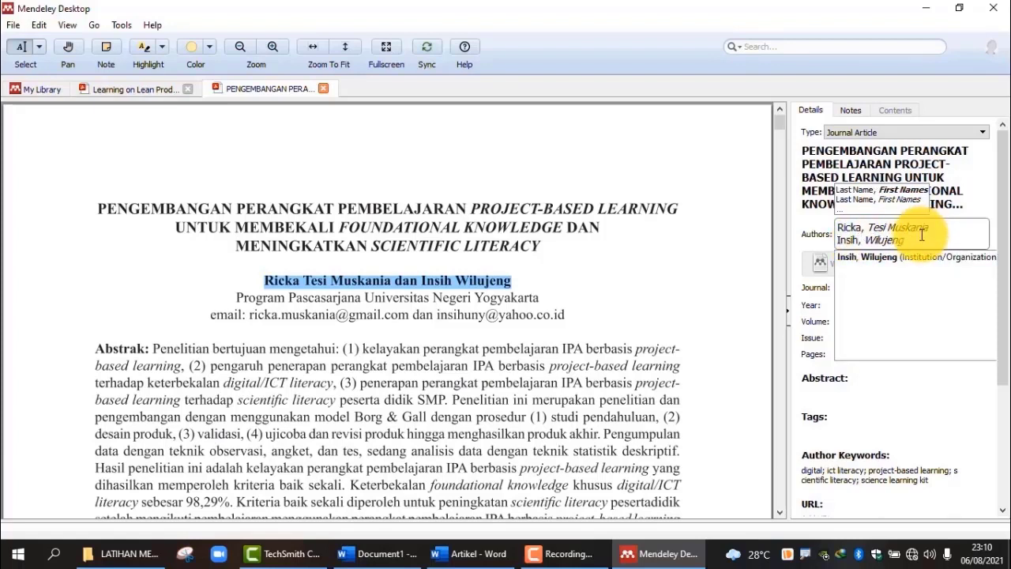
{"action": "left_click", "coordinate": [732, 248]}
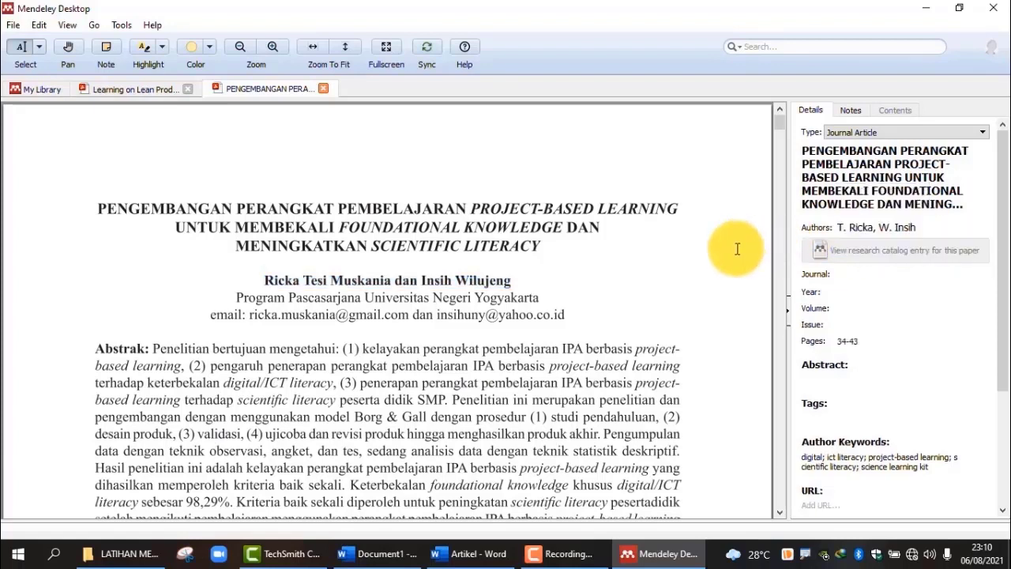
Fill in the entry's journal name as "Cakrawala Pendidikan", copied from the PDF's page footer
{"action": "left_click", "coordinate": [878, 275]}
{"action": "scroll", "coordinate": [540, 311], "scroll_direction": "down", "scroll_amount": 5}
{"action": "scroll", "coordinate": [540, 311], "scroll_direction": "down", "scroll_amount": 15}
{"action": "scroll", "coordinate": [540, 311], "scroll_direction": "down", "scroll_amount": 10}
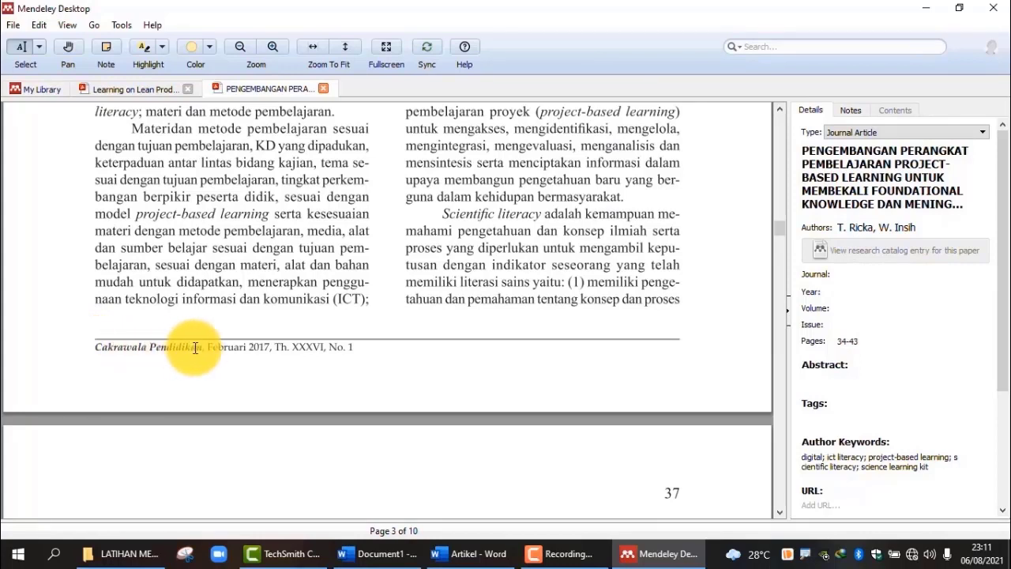
{"action": "left_click_drag", "start_coordinate": [203, 347], "coordinate": [97, 349]}
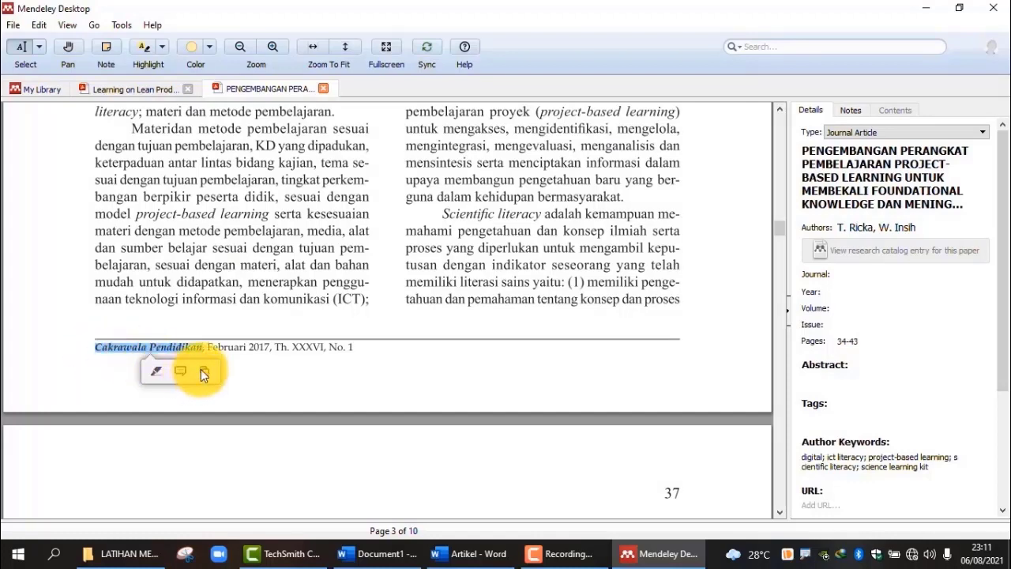
{"action": "left_click", "coordinate": [202, 370]}
{"action": "left_click", "coordinate": [848, 275]}
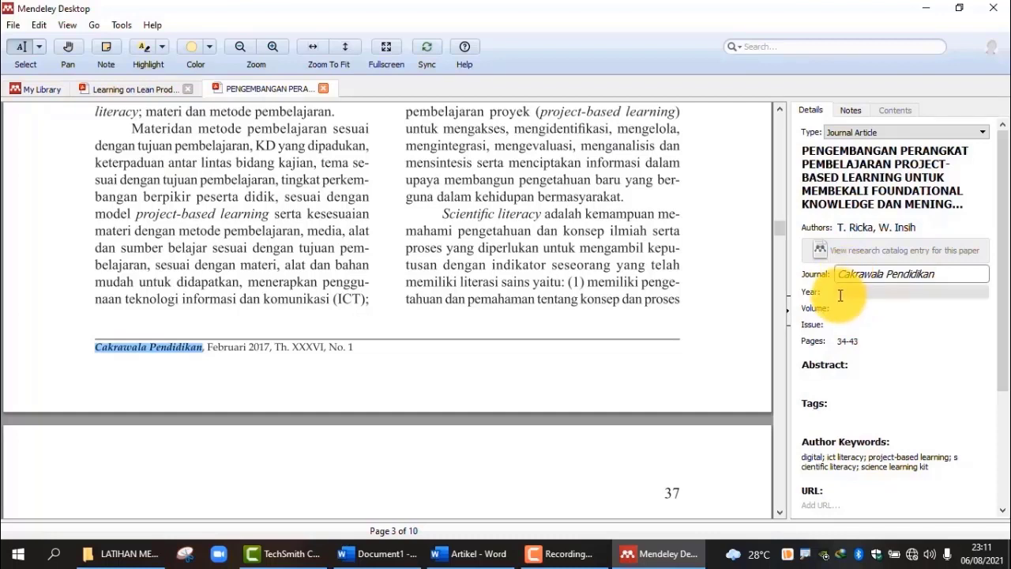
Set the entry's year to 2017, volume to 1 and issue to 36, and check its page range against the PDF's last page
{"action": "left_click", "coordinate": [840, 295]}
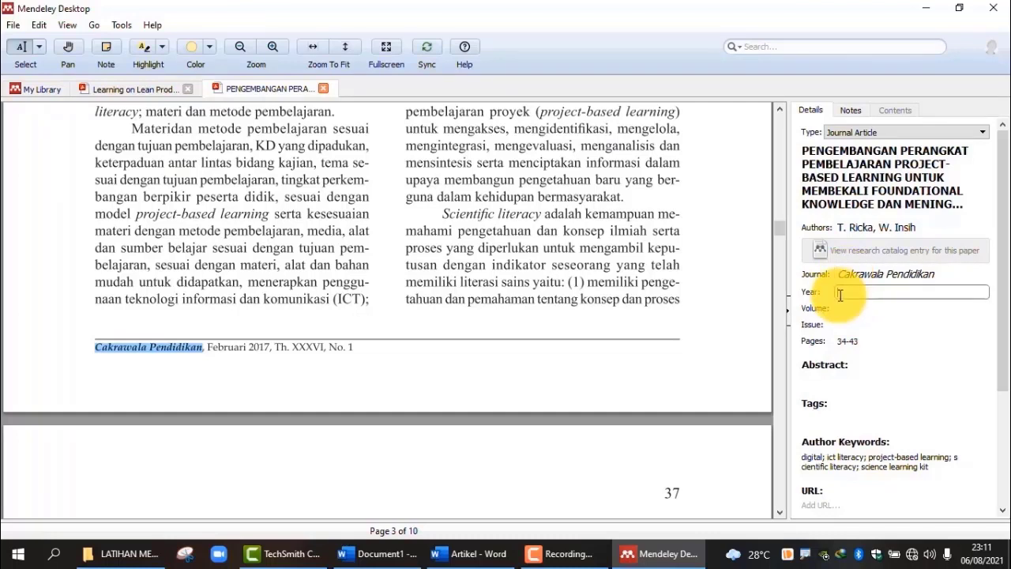
{"action": "left_click", "coordinate": [839, 308]}
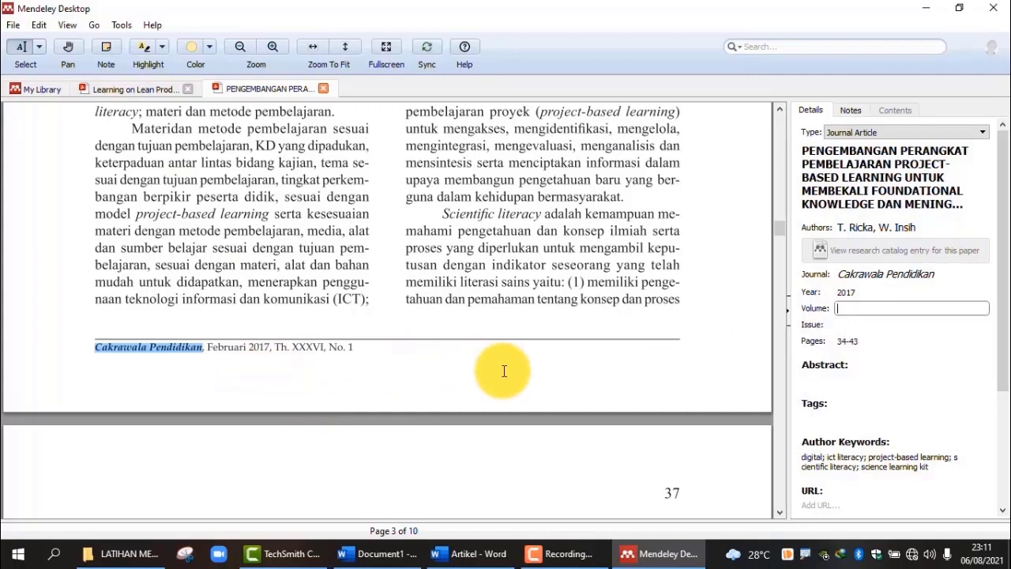
{"action": "type", "text": "1"}
{"action": "left_click", "coordinate": [847, 324]}
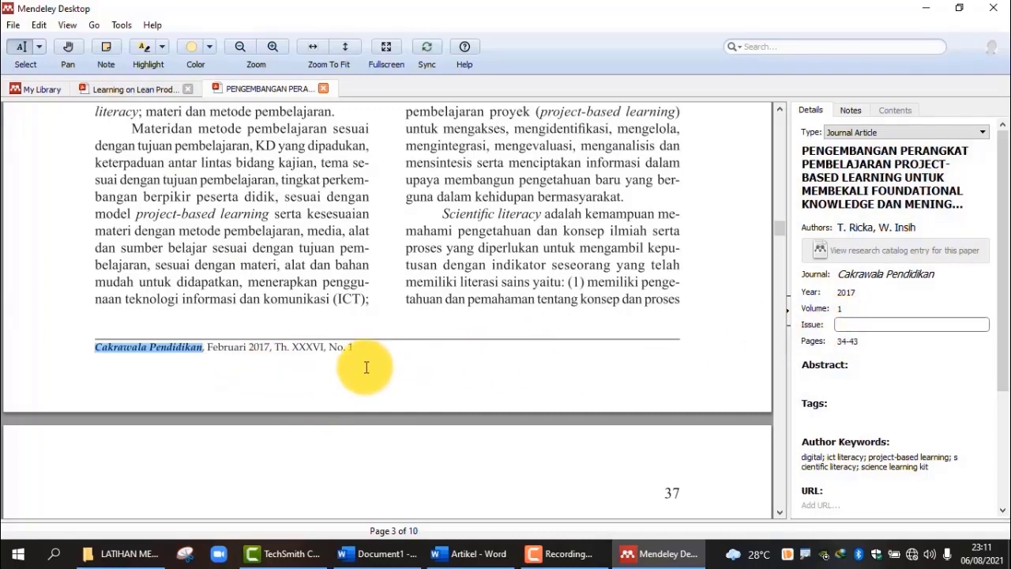
{"action": "type", "text": "36"}
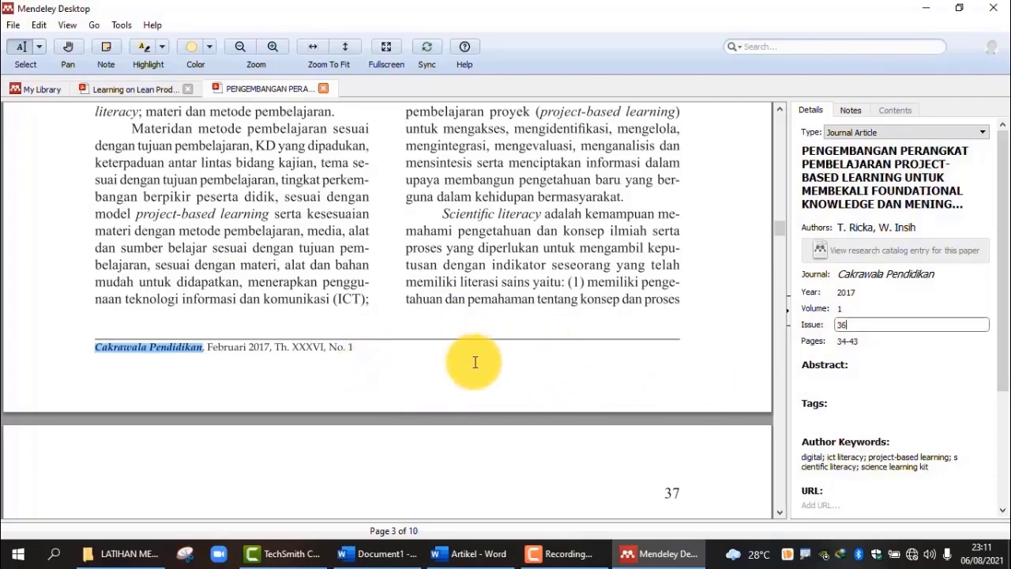
{"action": "scroll", "coordinate": [585, 372], "scroll_direction": "up", "scroll_amount": 5}
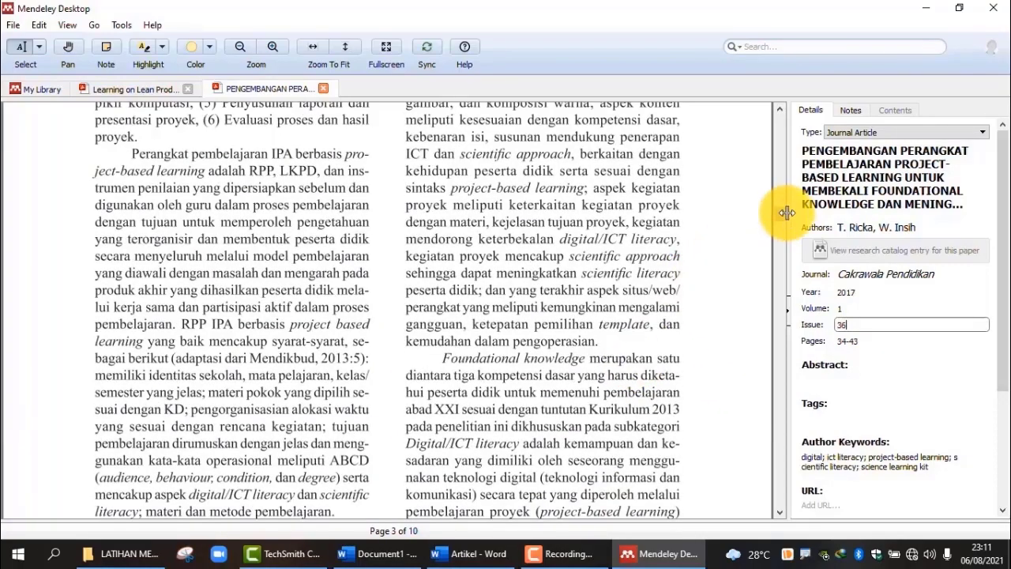
{"action": "left_click_drag", "start_coordinate": [786, 219], "coordinate": [756, 462]}
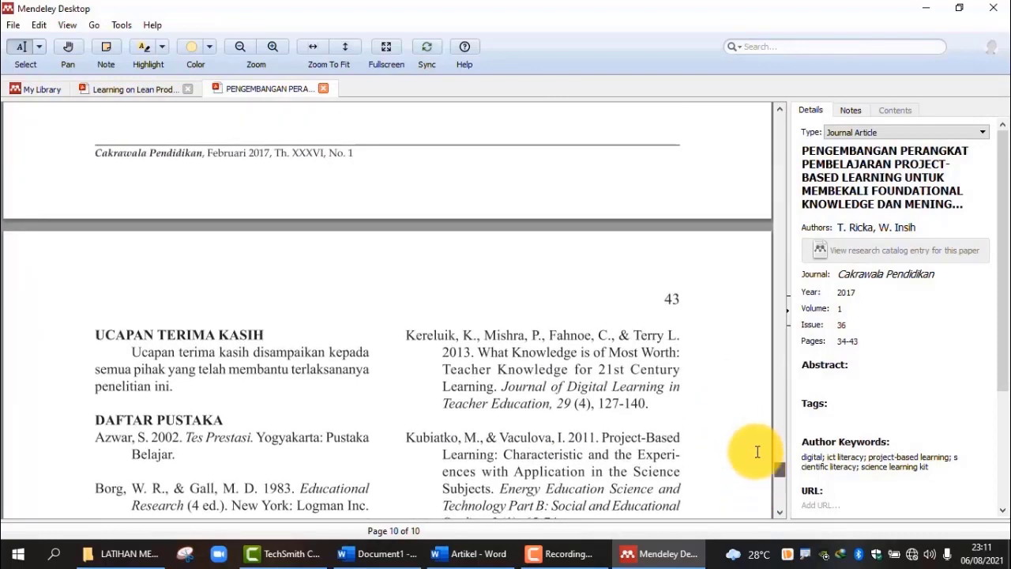
{"action": "left_click", "coordinate": [870, 338]}
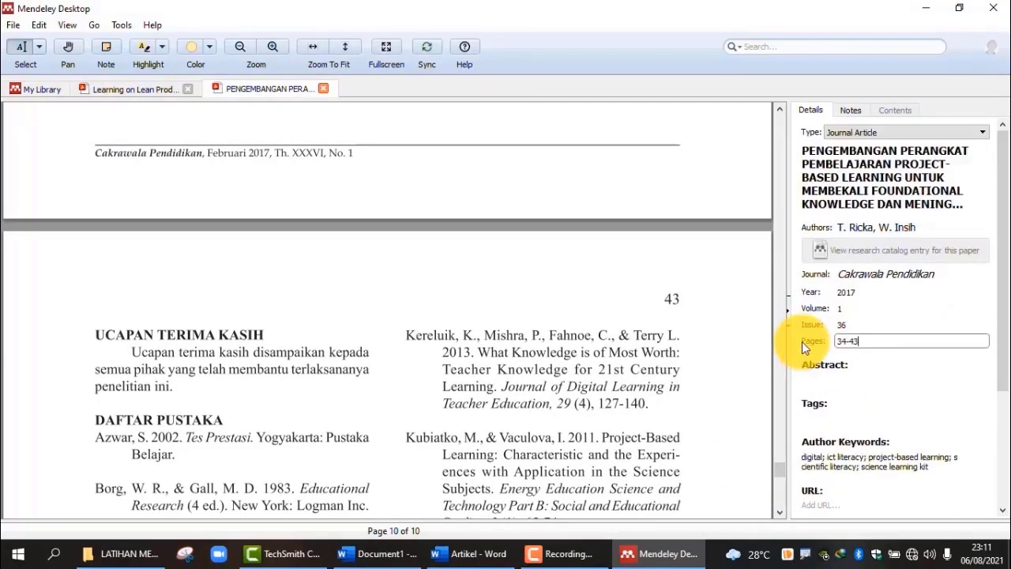
Fill in the entry's abstract with the Indonesian "Abstrak" text from the PDF's first page
{"action": "left_click_drag", "start_coordinate": [780, 473], "coordinate": [825, 123]}
{"action": "scroll", "coordinate": [552, 240], "scroll_direction": "down", "scroll_amount": 3}
{"action": "left_click_drag", "start_coordinate": [153, 171], "coordinate": [171, 395]}
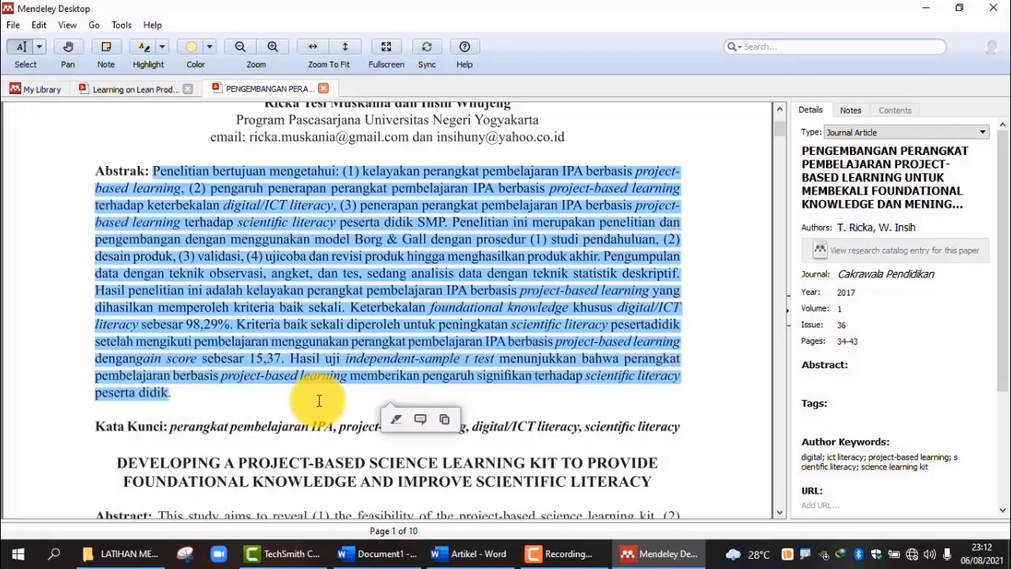
{"action": "left_click", "coordinate": [823, 380]}
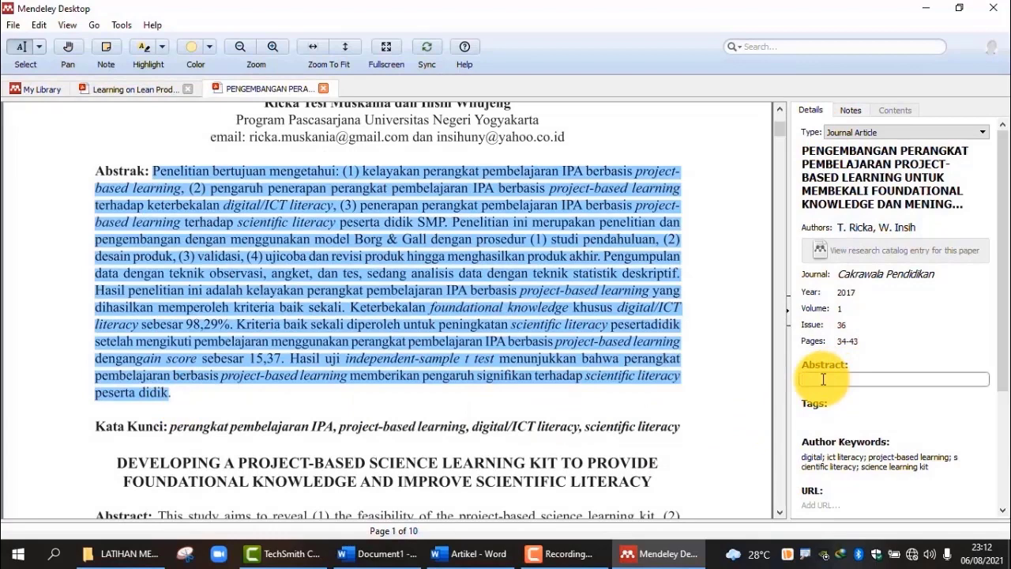
{"action": "key", "text": "ctrl+v"}
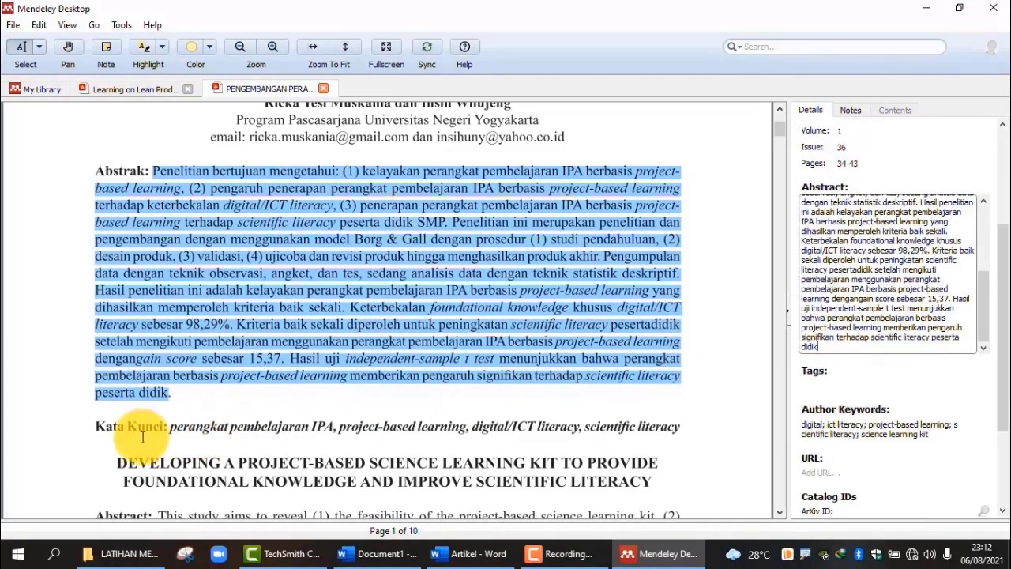
Replace the entry's author keywords with the PDF's "Kata Kunci" list, starting with "perangkat pembelajaran IPA", and review the remaining details
{"action": "left_click_drag", "start_coordinate": [174, 429], "coordinate": [673, 428]}
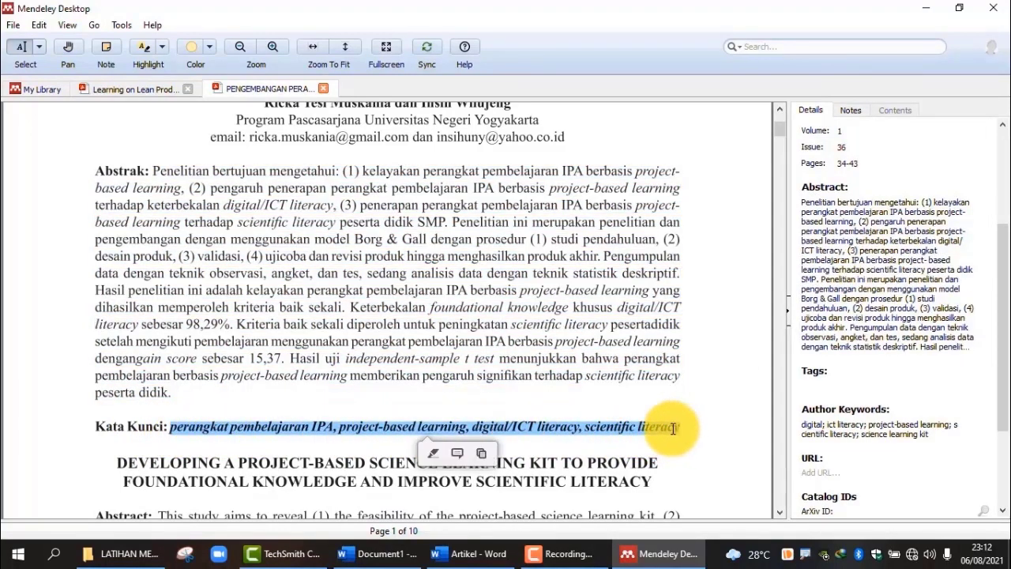
{"action": "left_click", "coordinate": [803, 427]}
{"action": "left_click_drag", "start_coordinate": [804, 426], "coordinate": [892, 445]}
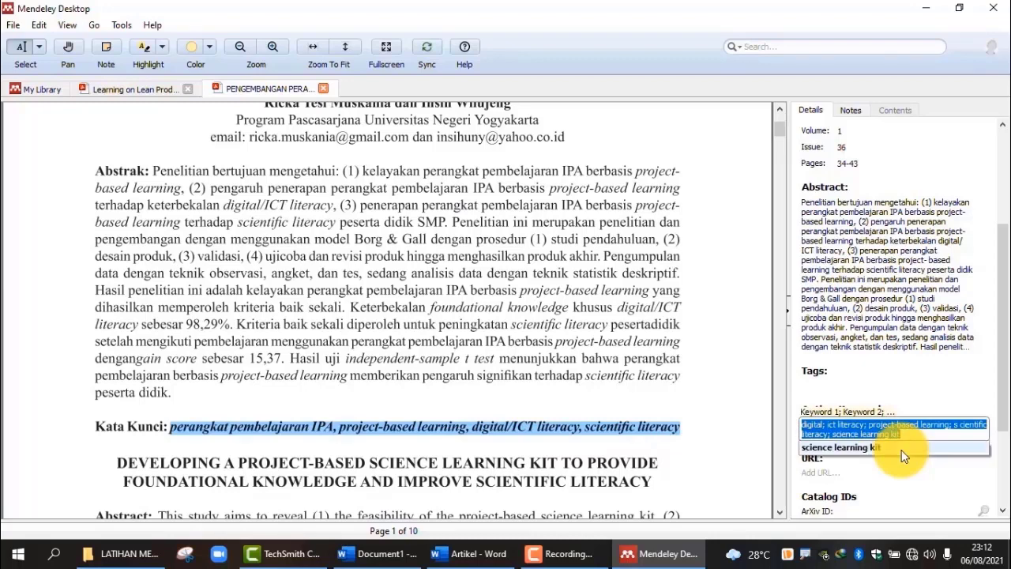
{"action": "key", "text": "ctrl+v"}
{"action": "scroll", "coordinate": [760, 403], "scroll_direction": "down", "scroll_amount": 1}
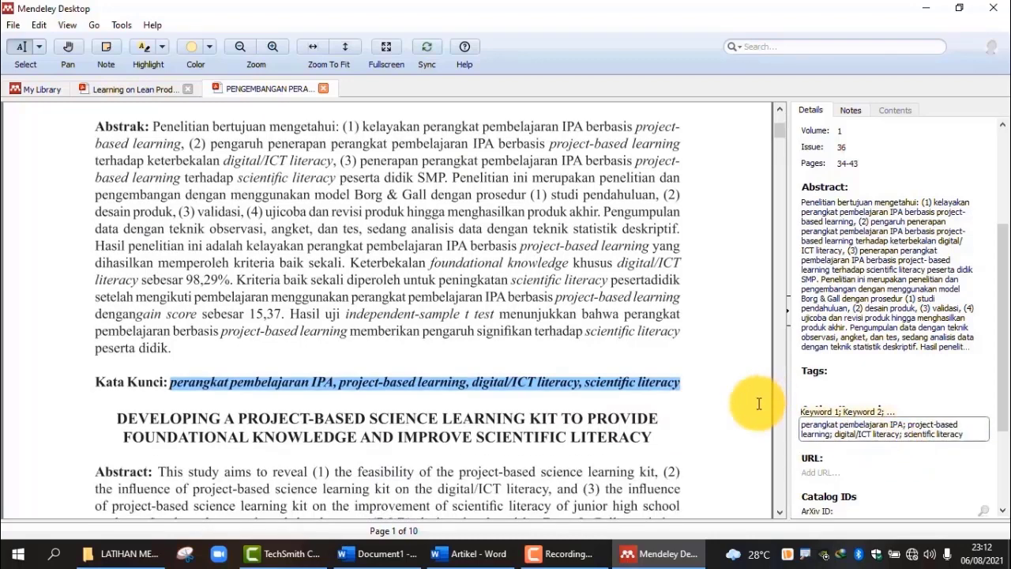
{"action": "scroll", "coordinate": [711, 407], "scroll_direction": "down", "scroll_amount": 1}
{"action": "scroll", "coordinate": [851, 447], "scroll_direction": "down", "scroll_amount": 3}
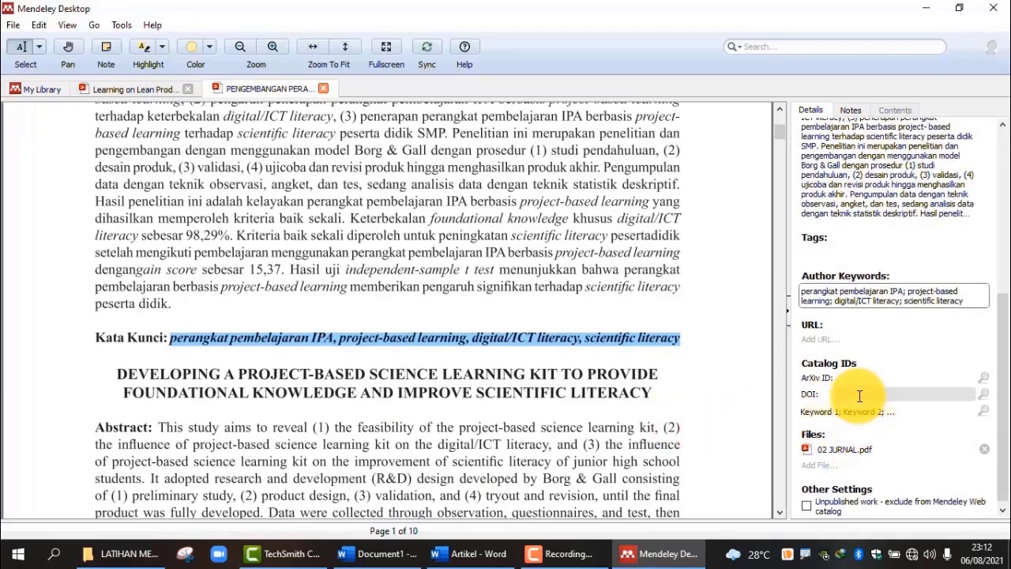
{"action": "scroll", "coordinate": [860, 396], "scroll_direction": "down", "scroll_amount": 1}
{"action": "scroll", "coordinate": [854, 400], "scroll_direction": "up", "scroll_amount": 5}
{"action": "scroll", "coordinate": [508, 301], "scroll_direction": "up", "scroll_amount": 3}
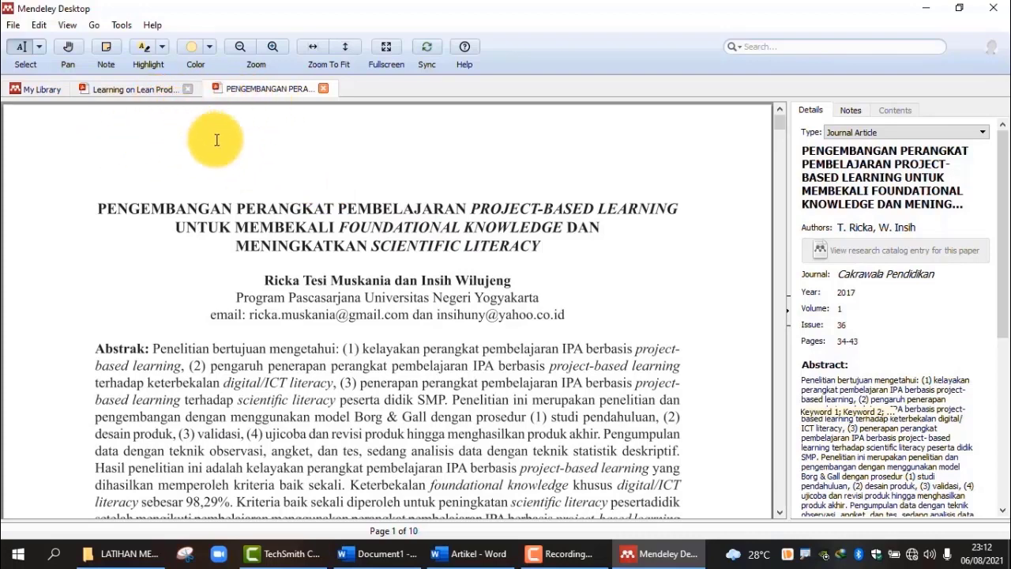
Switch to the Artikel document in Word and insert the 02 JURNAL entry's Mendeley citation directly before JURNAL-02
{"action": "left_click", "coordinate": [472, 553]}
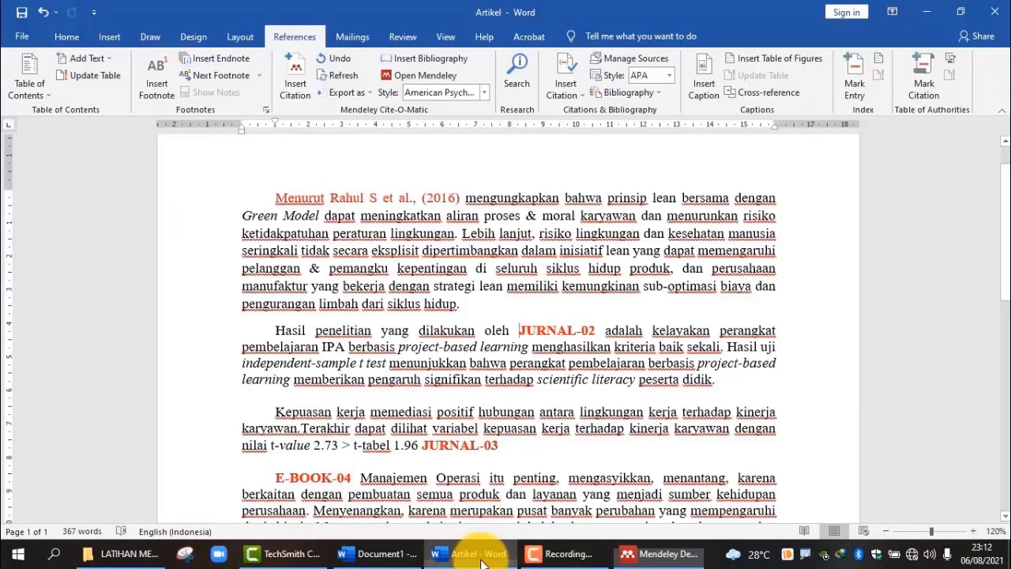
{"action": "left_click", "coordinate": [519, 330]}
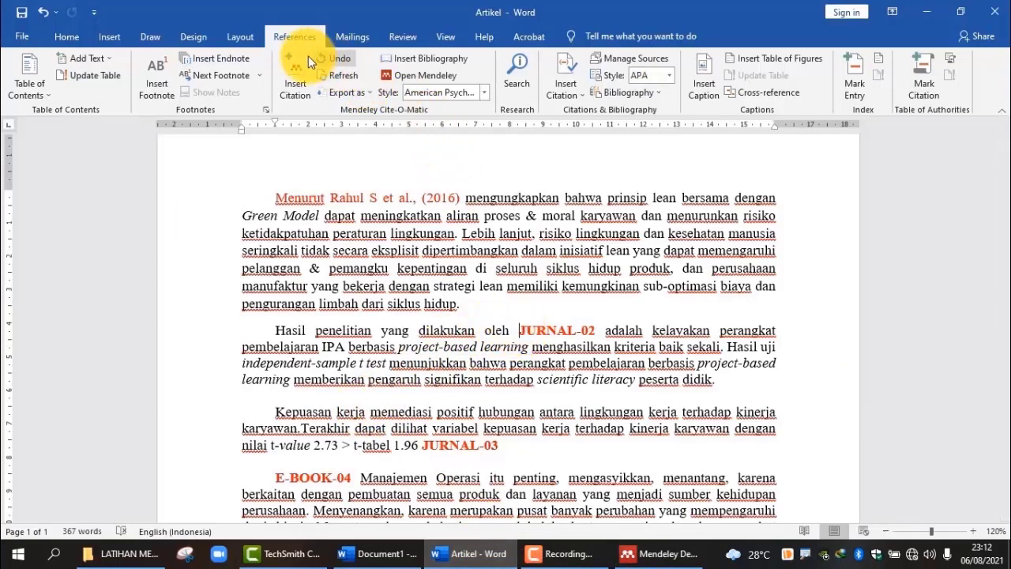
{"action": "left_click", "coordinate": [297, 73]}
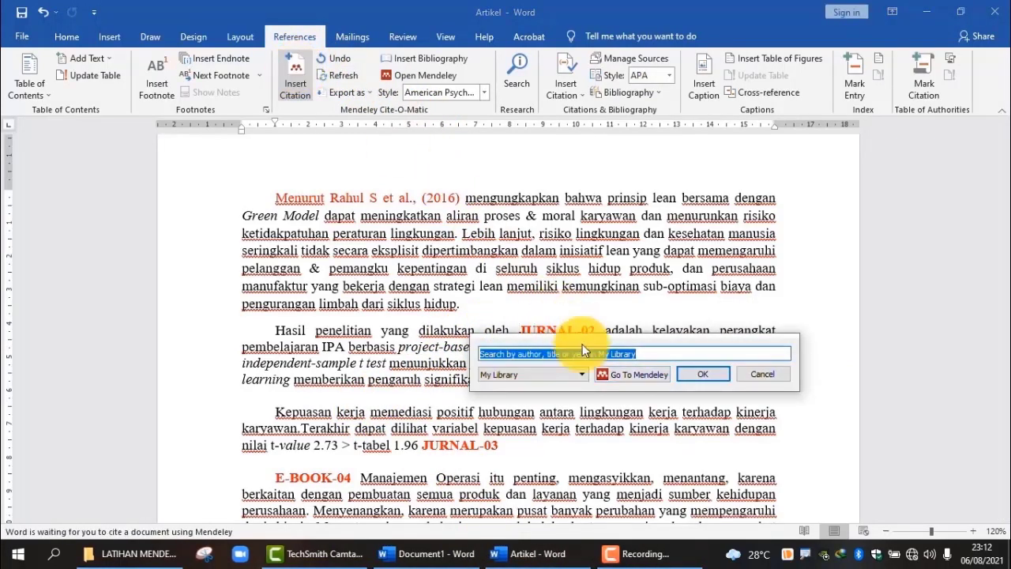
{"action": "left_click", "coordinate": [655, 378]}
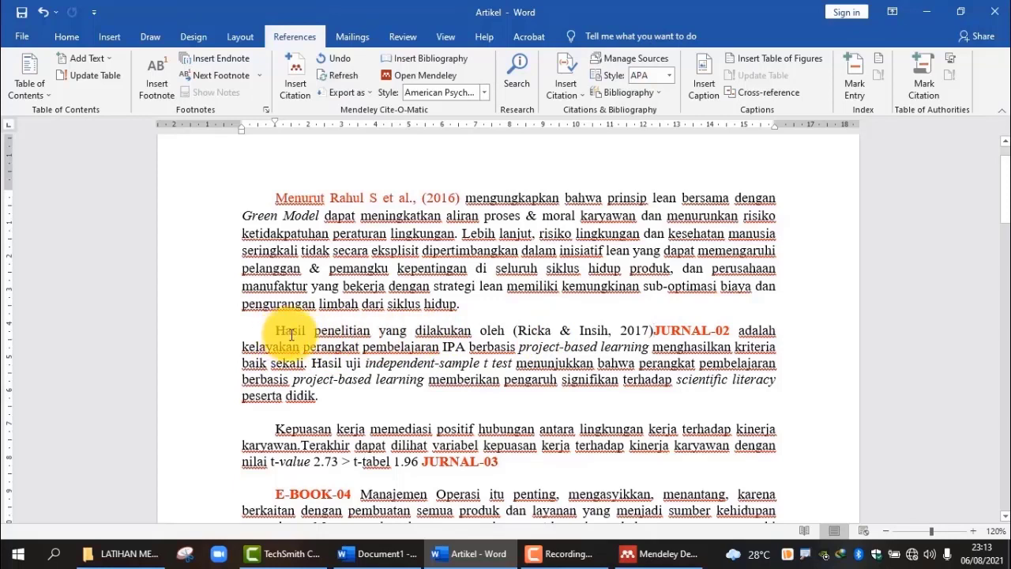
Reformat the second paragraph's citation so that only the year 2017 is in parentheses, and keep the manual edit
{"action": "left_click", "coordinate": [518, 330]}
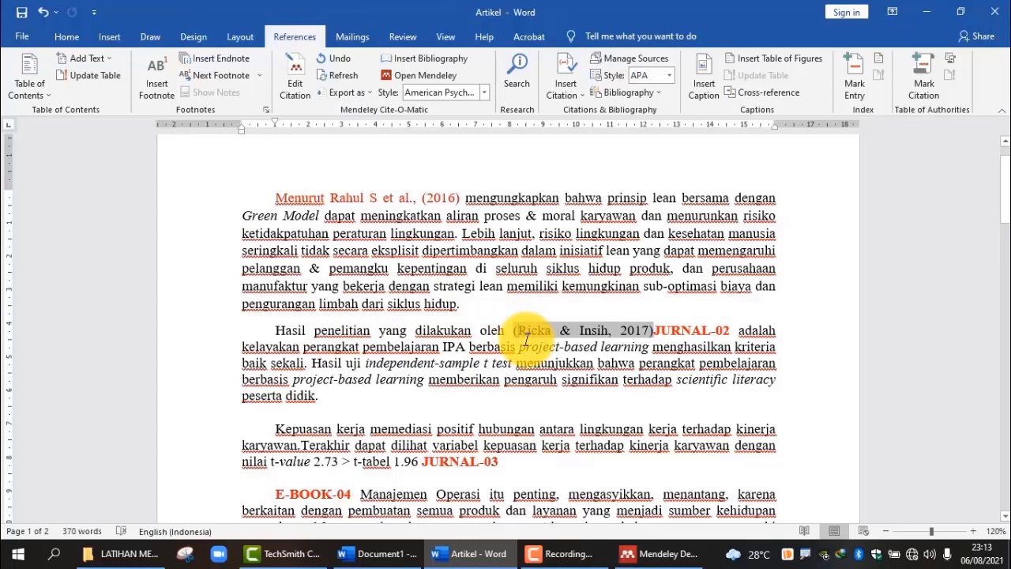
{"action": "key", "text": "ctrl+z"}
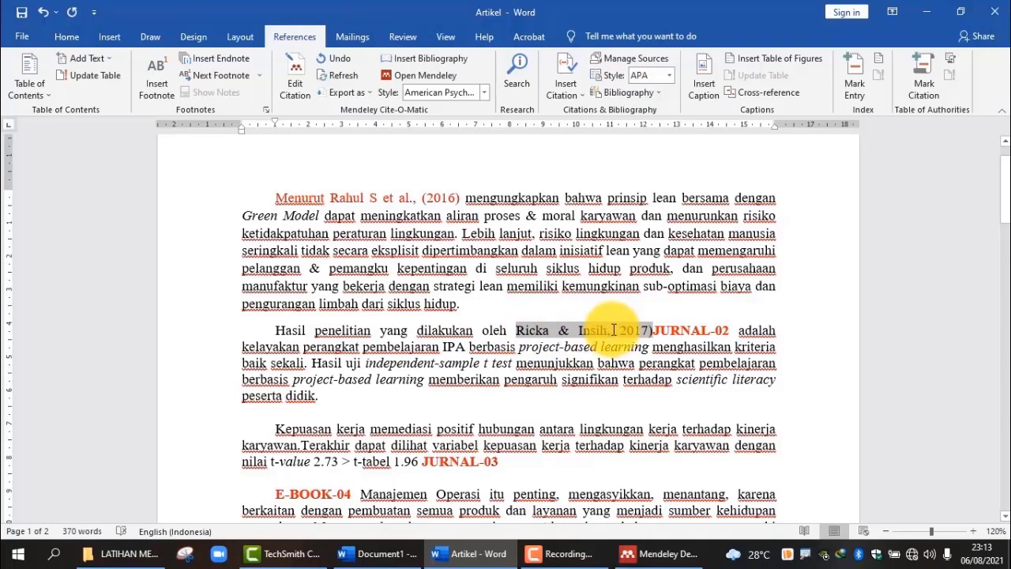
{"action": "type", "text": "("}
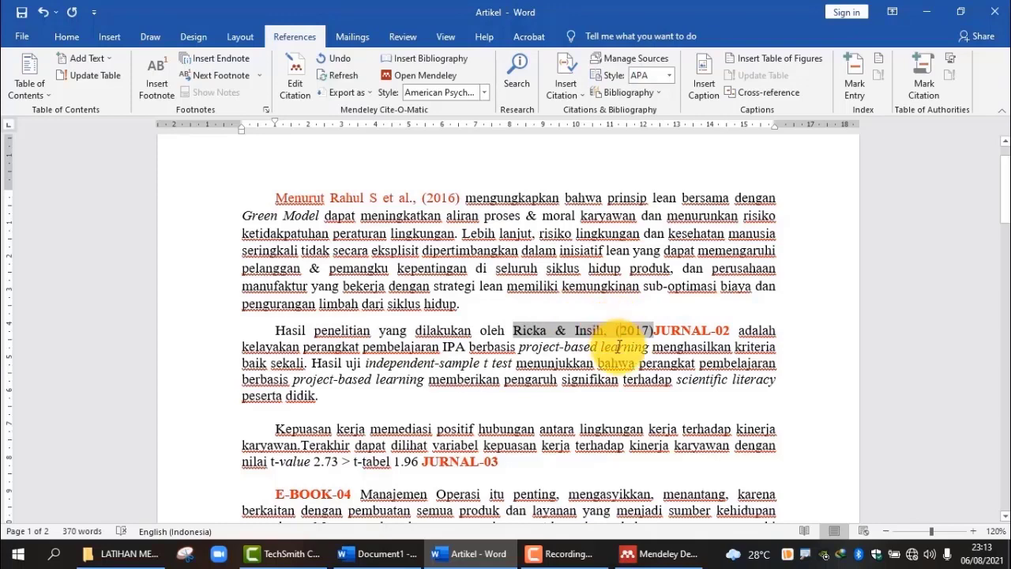
{"action": "left_click", "coordinate": [667, 340]}
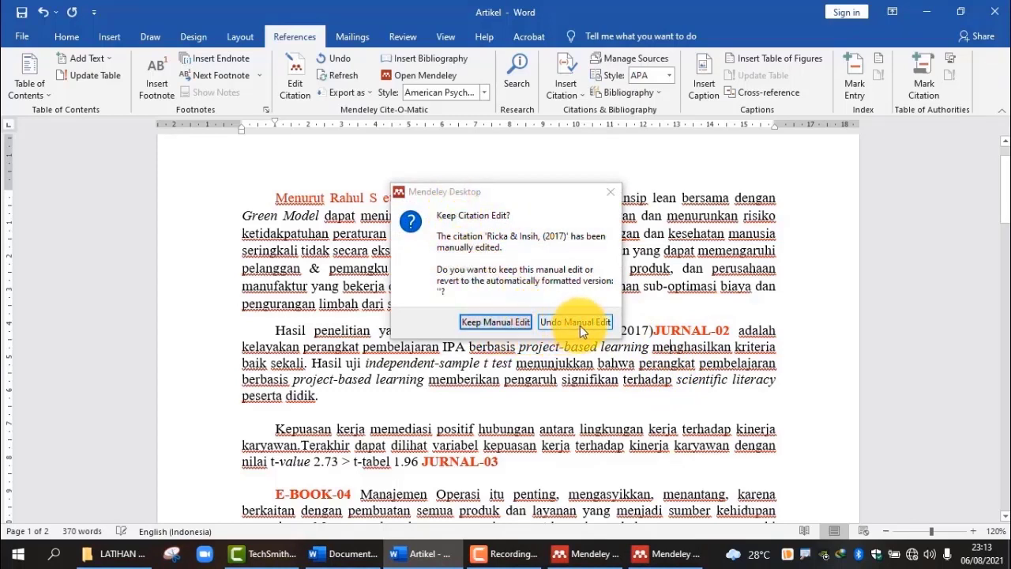
{"action": "left_click", "coordinate": [507, 323]}
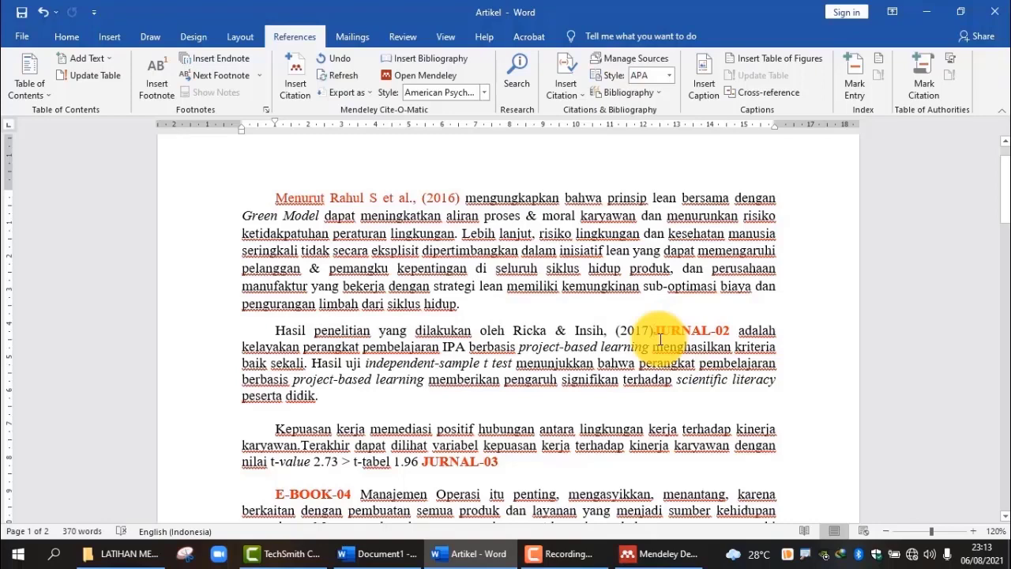
Delete the JURNAL-02 placeholder after the second paragraph's citation and colour the citation red
{"action": "key", "text": "Delete"}
{"action": "key", "text": "Delete"}
{"action": "key", "text": "Delete"}
{"action": "key", "text": "Delete"}
{"action": "key", "text": "Delete"}
{"action": "key", "text": "Delete"}
{"action": "key", "text": "Delete"}
{"action": "key", "text": "Delete"}
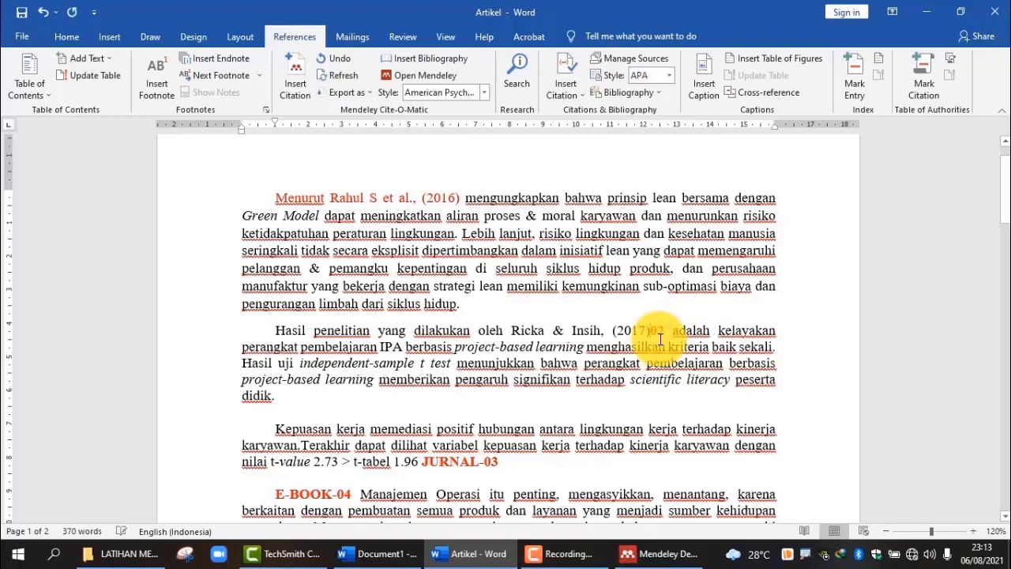
{"action": "key", "text": "Delete"}
{"action": "key", "text": "Delete"}
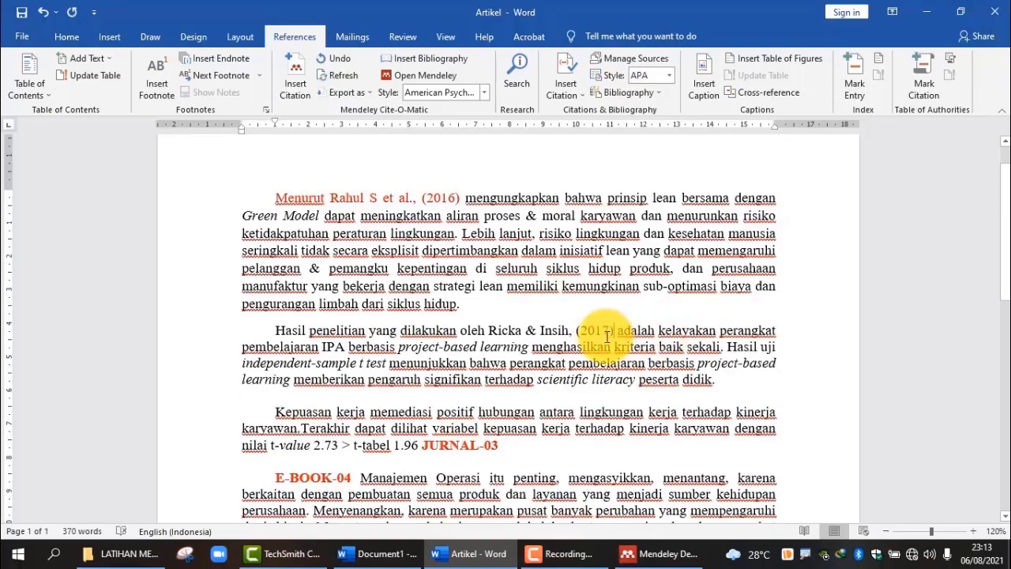
{"action": "left_click", "coordinate": [707, 346]}
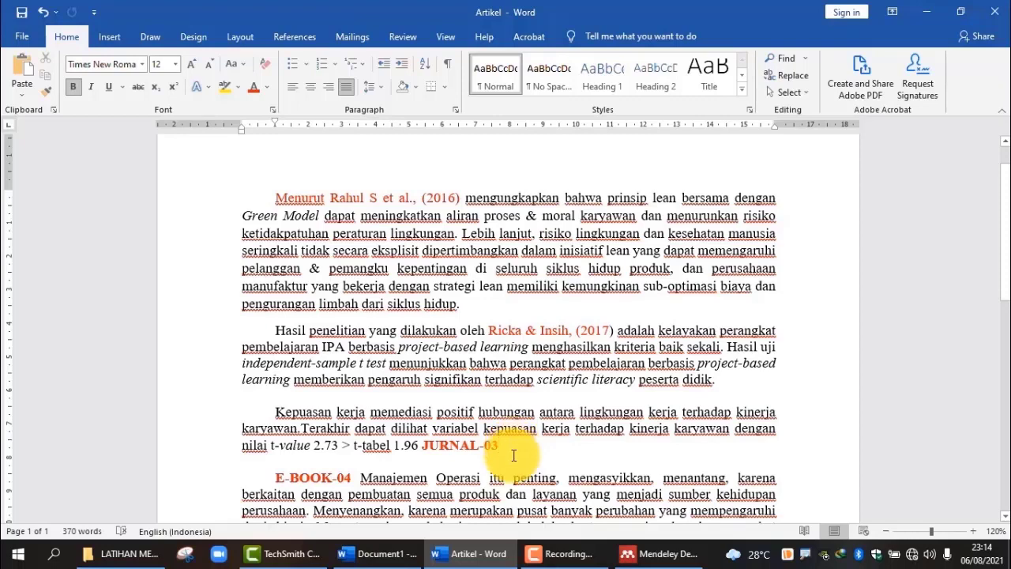
Switch to Mendeley Desktop and add the 03 JURNAL file to the LATIHAN folder
{"action": "left_click", "coordinate": [650, 556]}
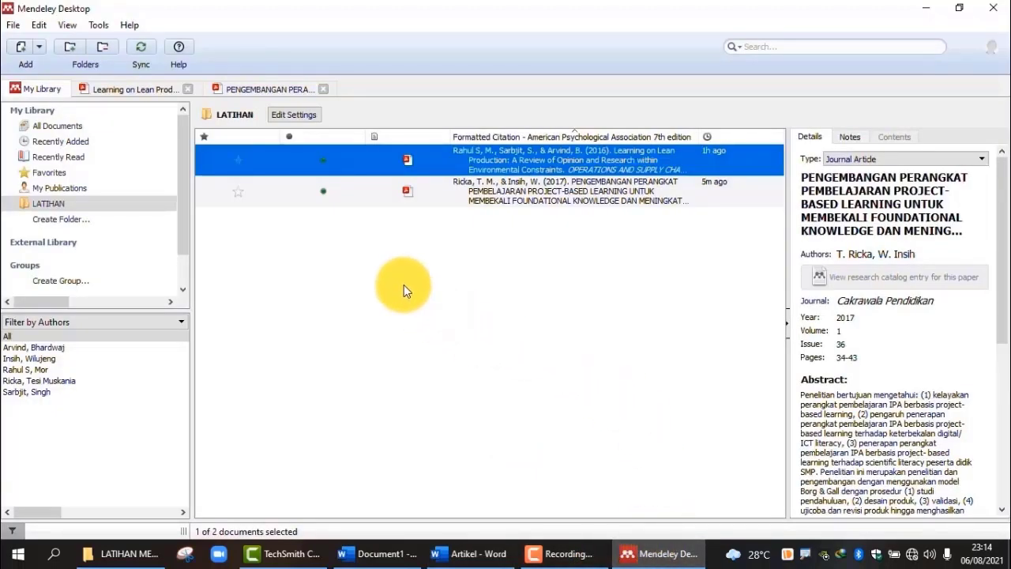
{"action": "left_click", "coordinate": [404, 290]}
{"action": "right_click", "coordinate": [404, 289]}
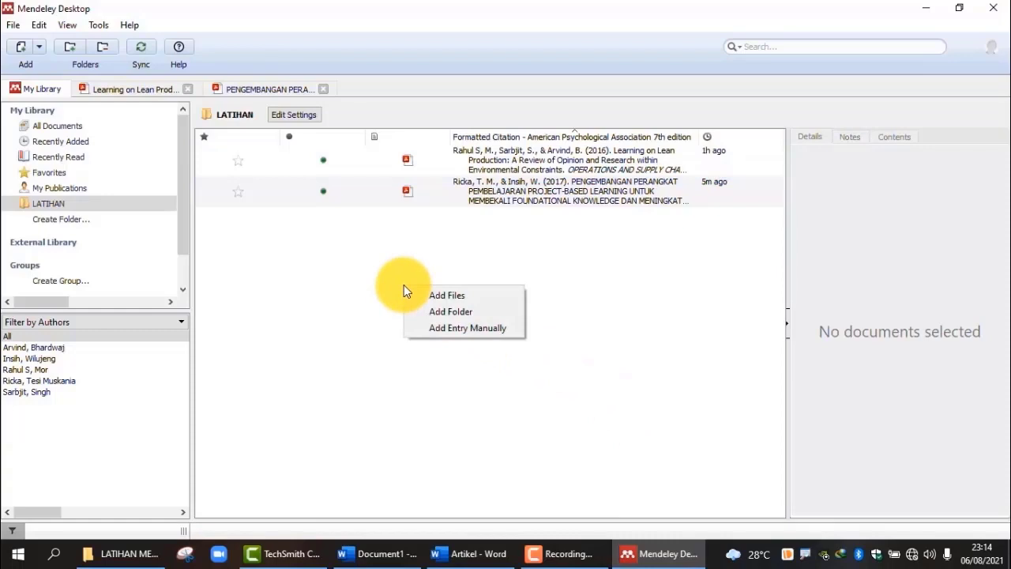
{"action": "left_click", "coordinate": [456, 295]}
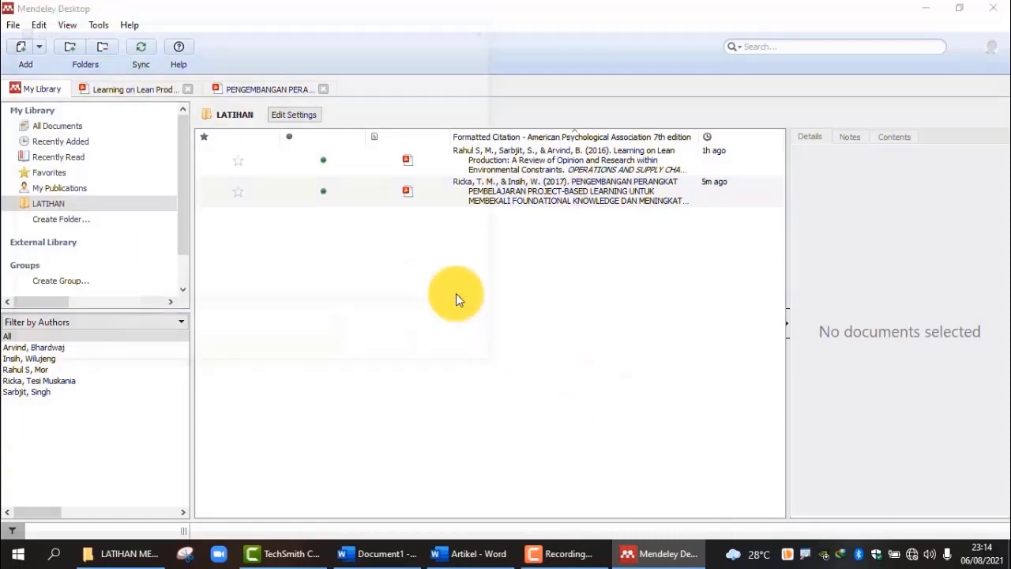
{"action": "left_click", "coordinate": [182, 158]}
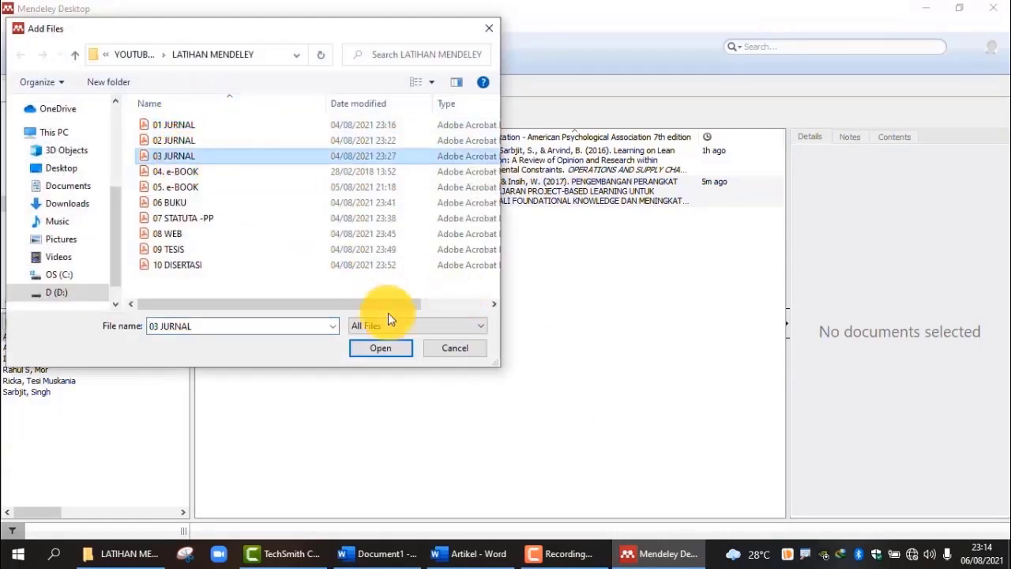
{"action": "left_click", "coordinate": [391, 350]}
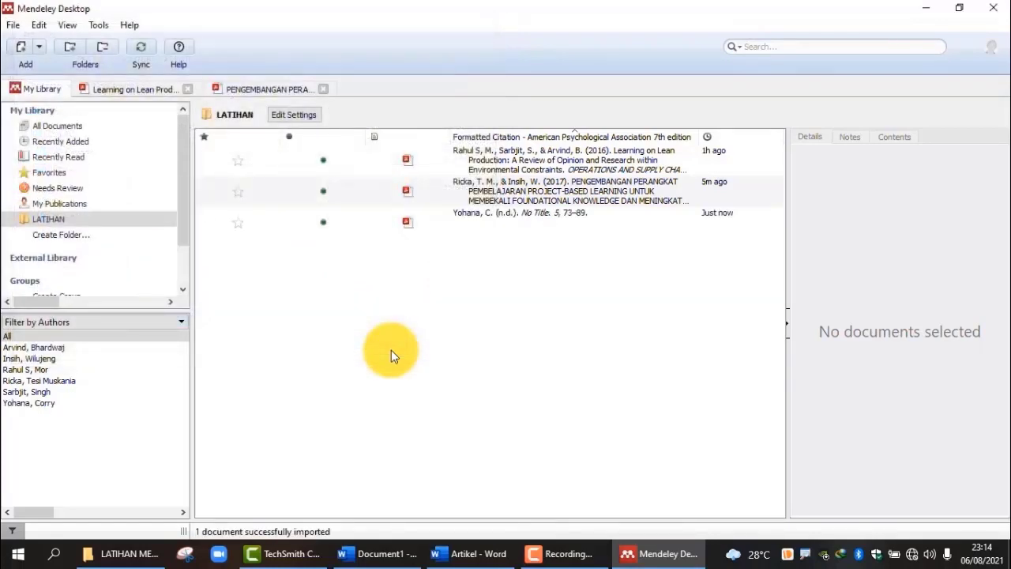
Mark the newly imported entry's details as correct and open its PDF
{"action": "left_click", "coordinate": [526, 211]}
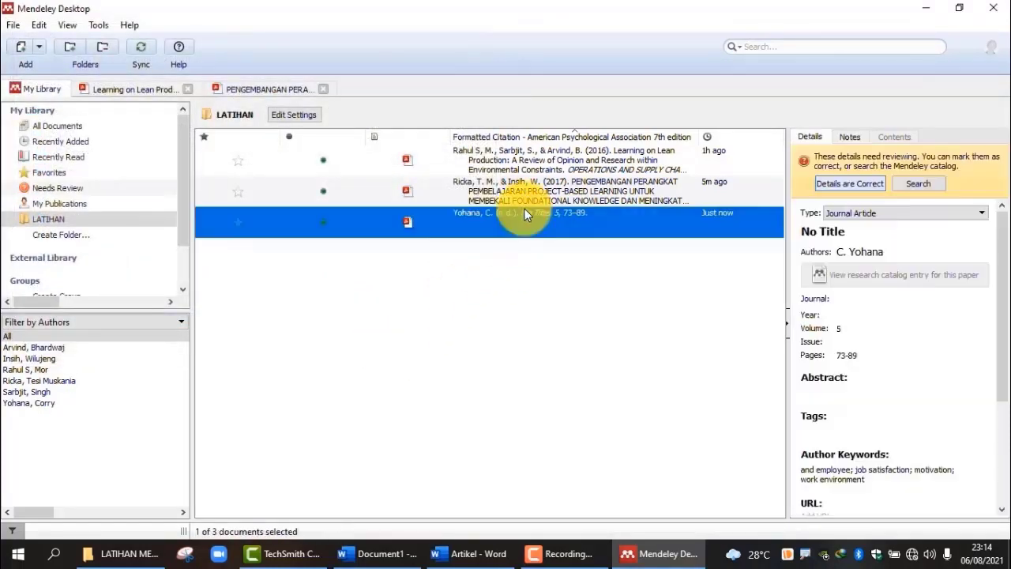
{"action": "left_click", "coordinate": [860, 185]}
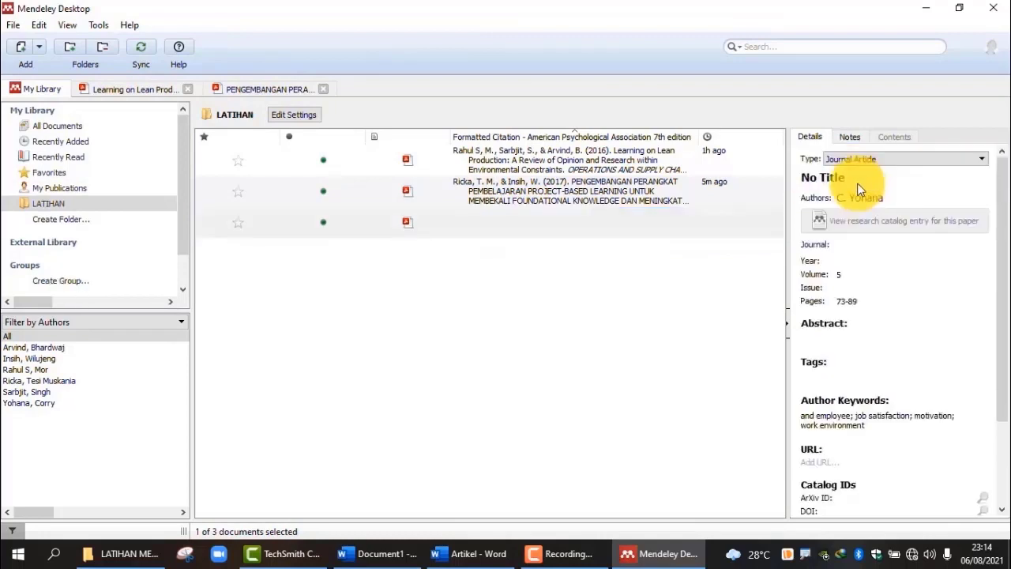
{"action": "left_click", "coordinate": [509, 221]}
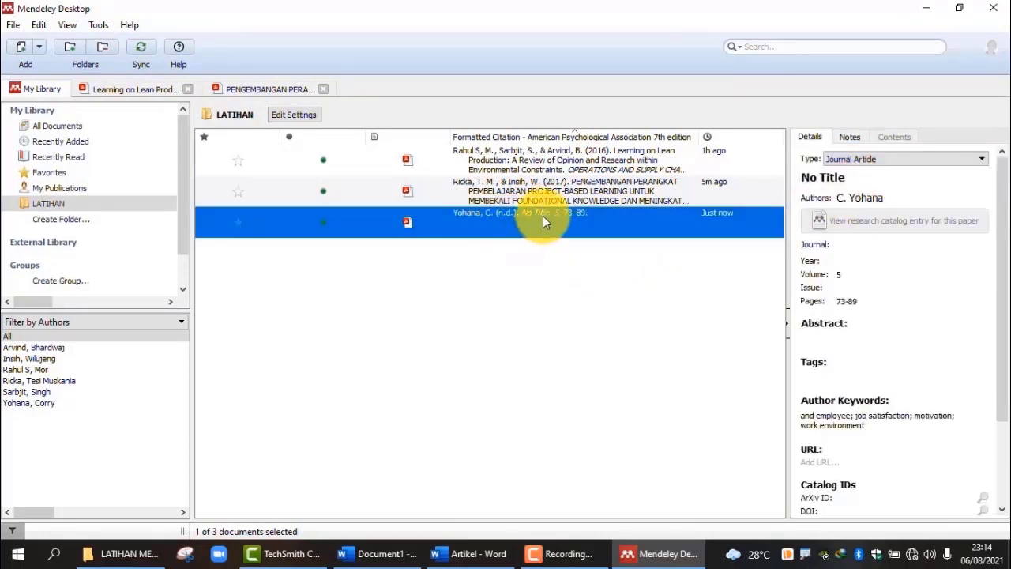
{"action": "double_click", "coordinate": [543, 214]}
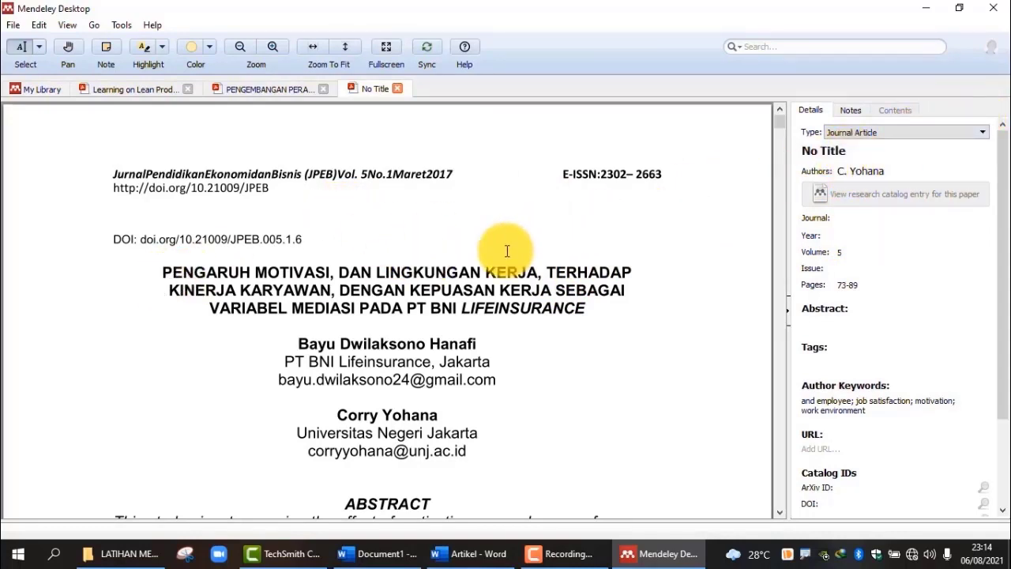
Replace the entry's title with the full title from the PDF, beginning "PENGARUH MOTIVASI, DAN LINGKUNGAN KERJA"
{"action": "mouse_move", "coordinate": [162, 271]}
{"action": "left_mouse_down"}
{"action": "mouse_move", "coordinate": [225, 273]}
{"action": "mouse_move", "coordinate": [395, 312]}
{"action": "mouse_move", "coordinate": [583, 314]}
{"action": "left_mouse_up"}
{"action": "key", "text": "ctrl+c"}
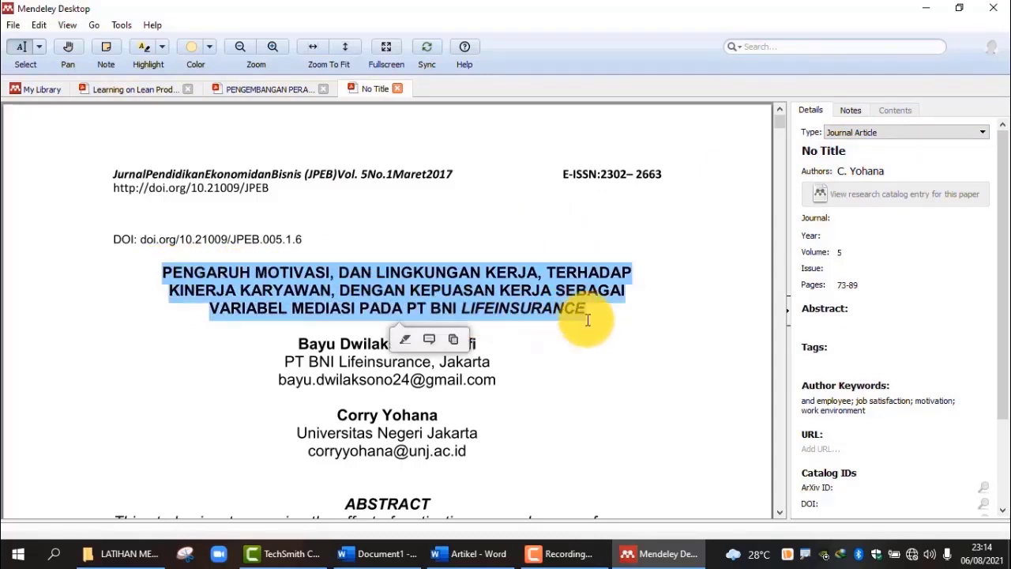
{"action": "left_click", "coordinate": [452, 338]}
{"action": "left_click", "coordinate": [809, 150]}
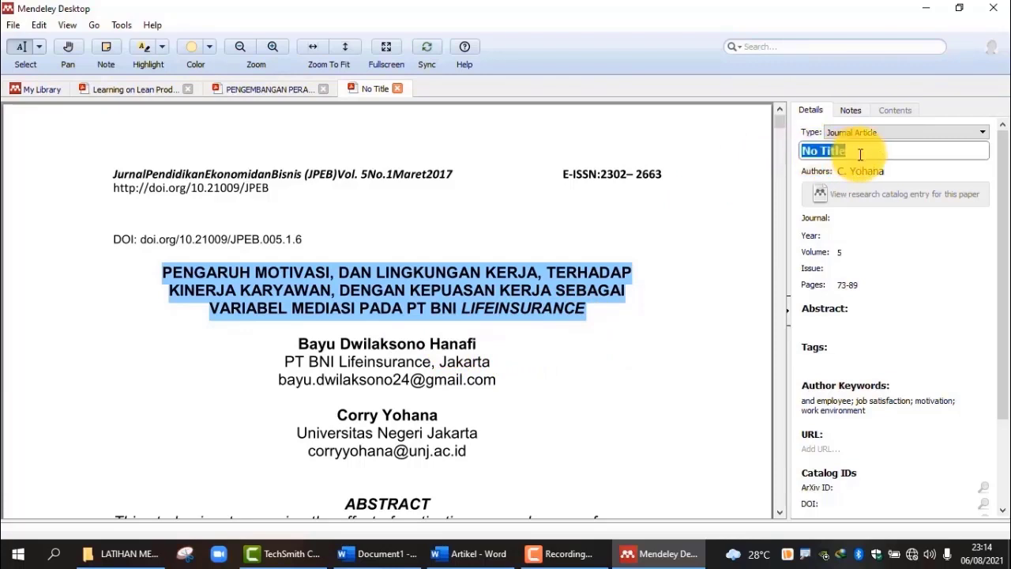
{"action": "key", "text": "ctrl+v"}
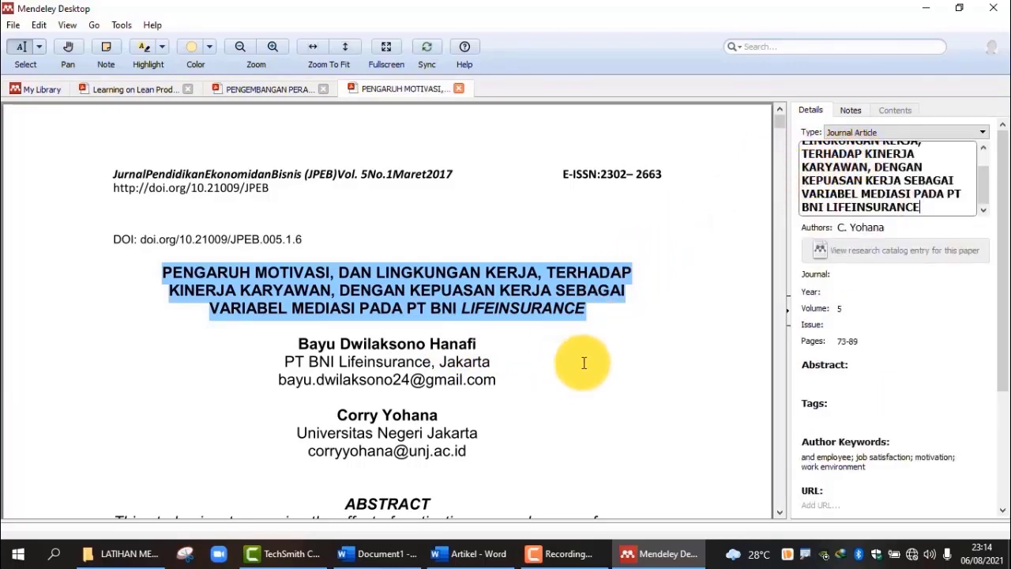
Check the entry's author field and fill in the journal name "JurnalPendidikanEkonomidanBisnis" from the PDF header
{"action": "left_click", "coordinate": [878, 227]}
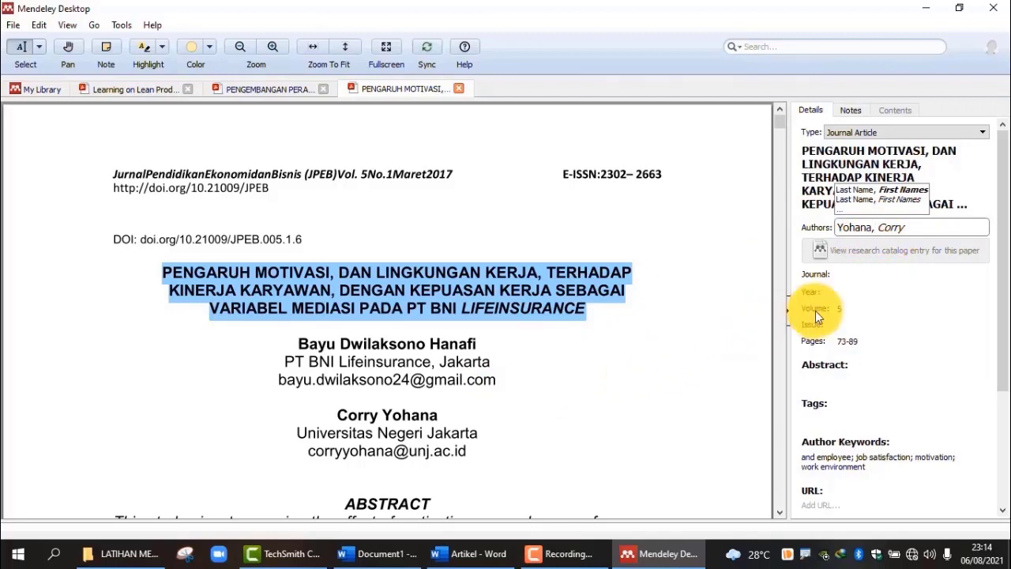
{"action": "left_click", "coordinate": [846, 277]}
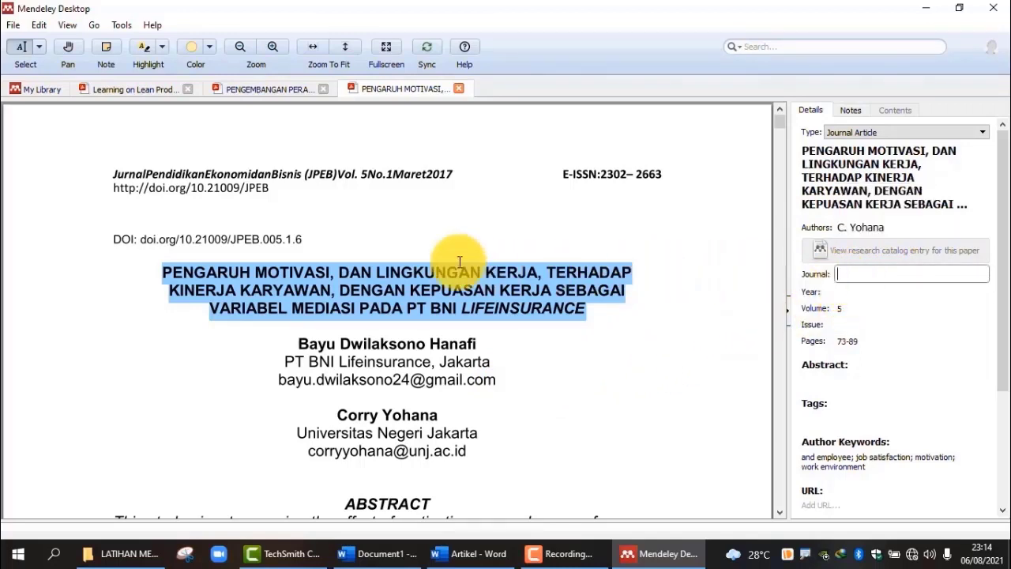
{"action": "left_click_drag", "start_coordinate": [113, 174], "coordinate": [302, 177]}
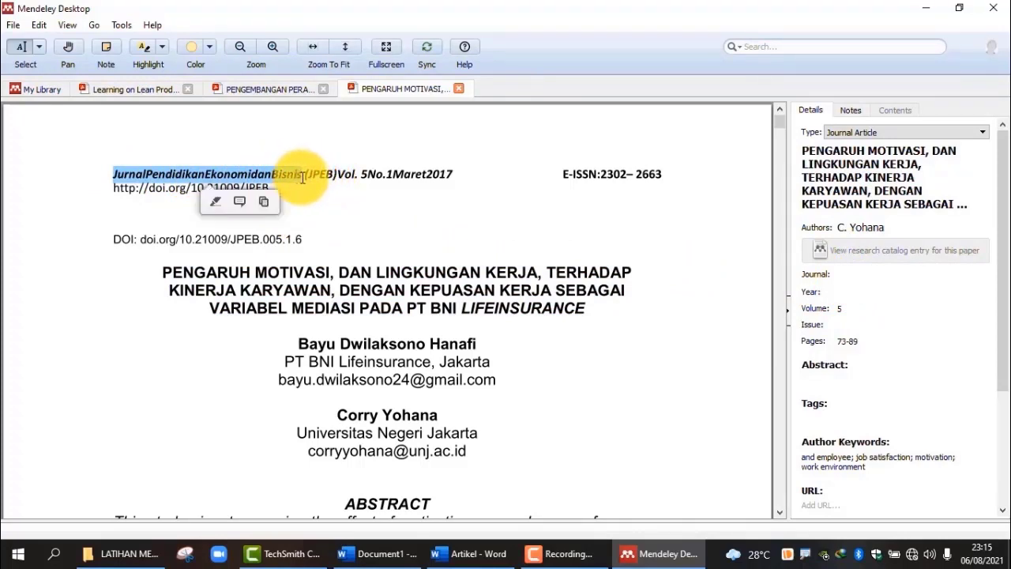
{"action": "left_click", "coordinate": [264, 205]}
{"action": "left_click", "coordinate": [865, 275]}
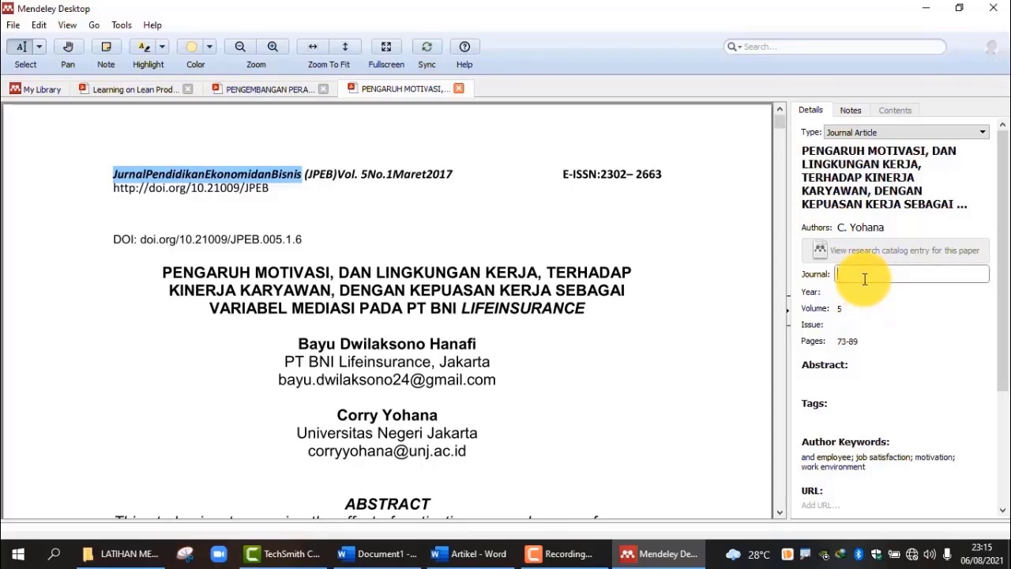
{"action": "key", "text": "ctrl+v"}
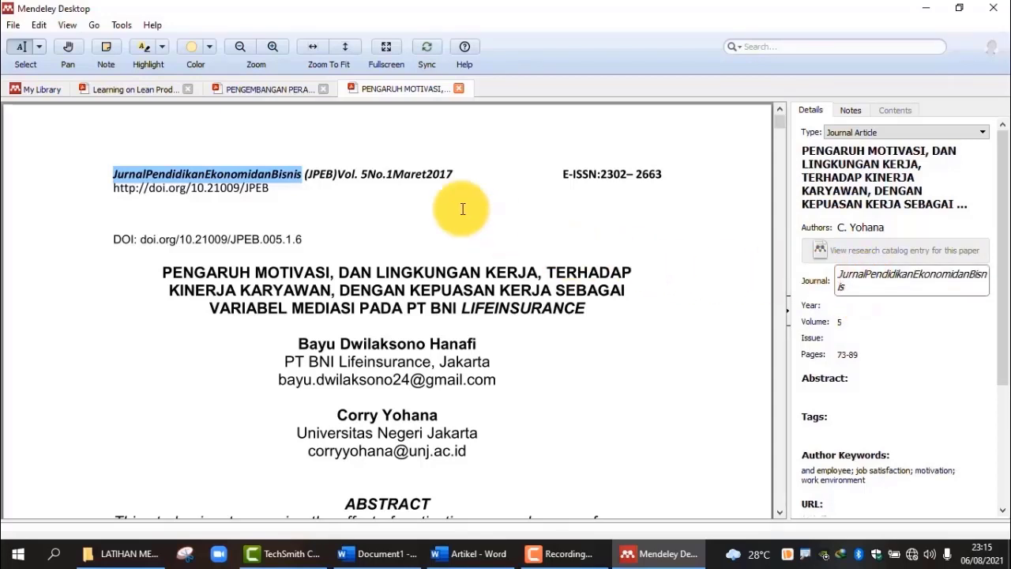
Set the entry's year to 2017 and issue to 1, and check the page numbering in the PDF
{"action": "left_click", "coordinate": [854, 308]}
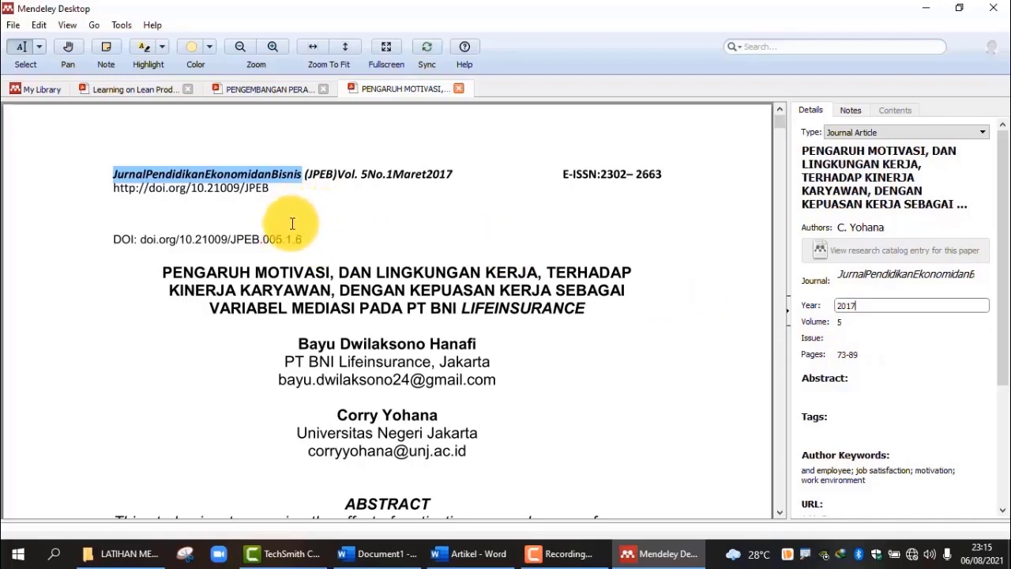
{"action": "left_click", "coordinate": [843, 338]}
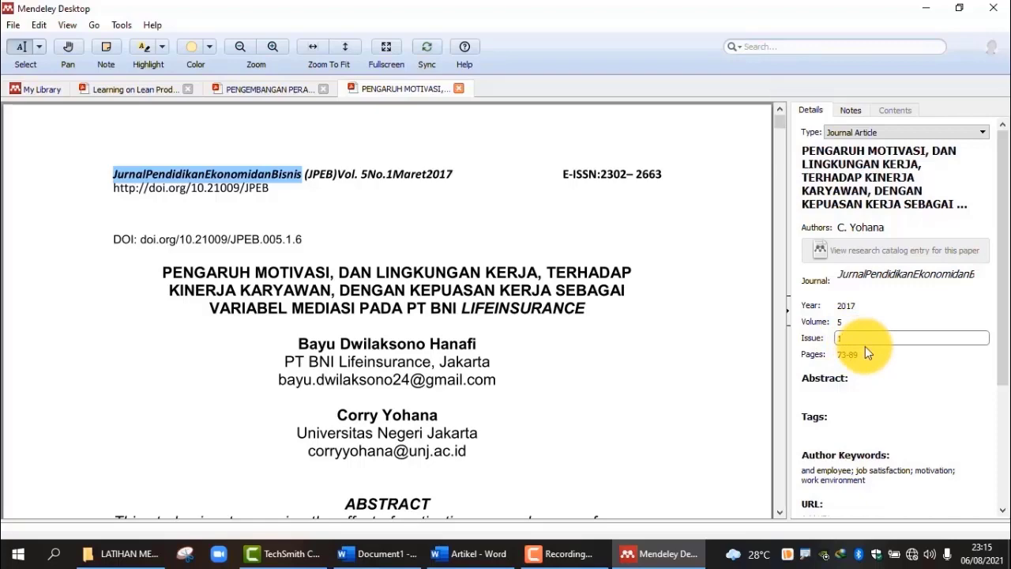
{"action": "scroll", "coordinate": [697, 333], "scroll_direction": "down", "scroll_amount": 5}
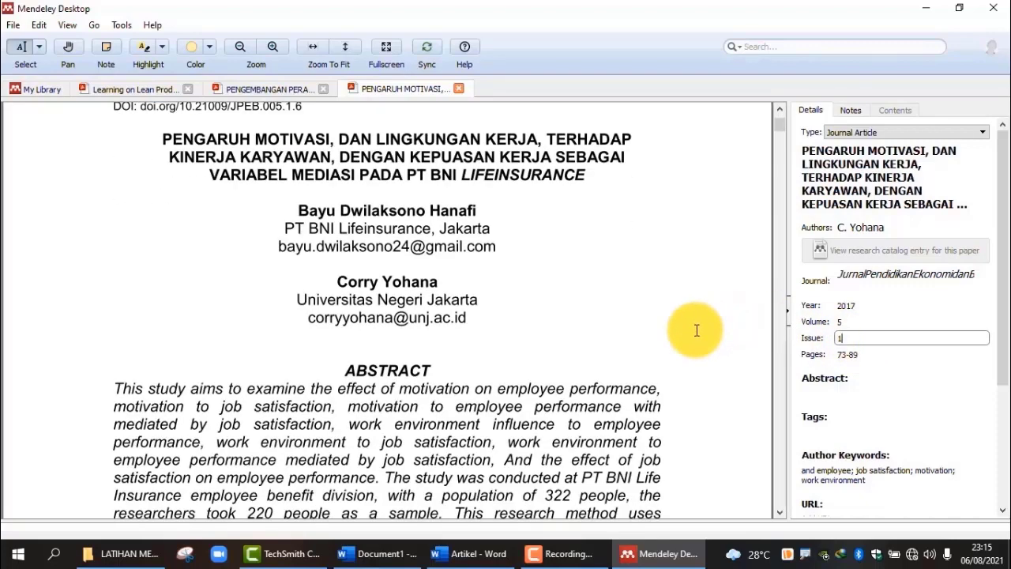
{"action": "scroll", "coordinate": [697, 333], "scroll_direction": "down", "scroll_amount": 5}
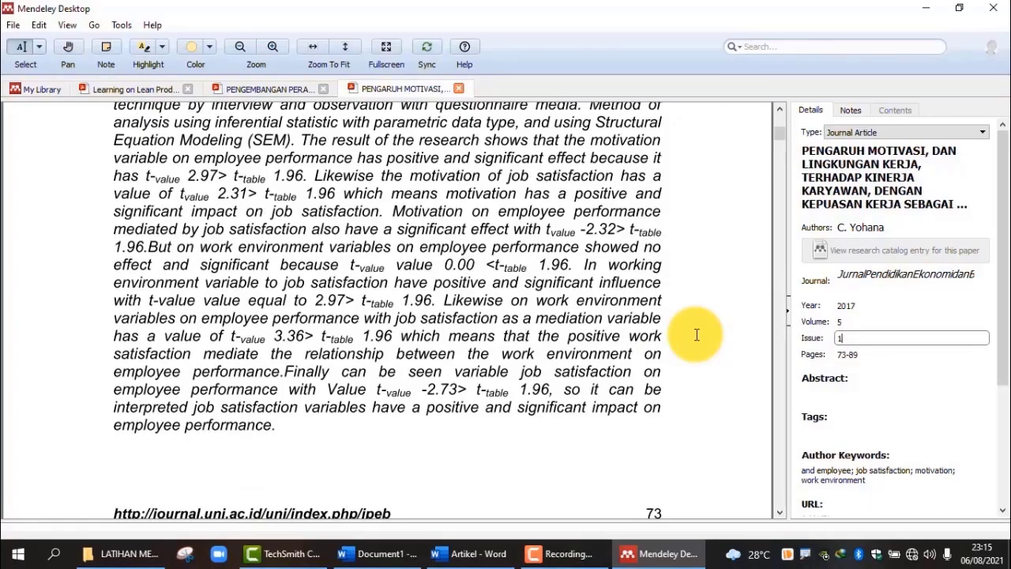
{"action": "left_click_drag", "start_coordinate": [777, 148], "coordinate": [733, 137]}
{"action": "scroll", "coordinate": [758, 205], "scroll_direction": "up", "scroll_amount": 3}
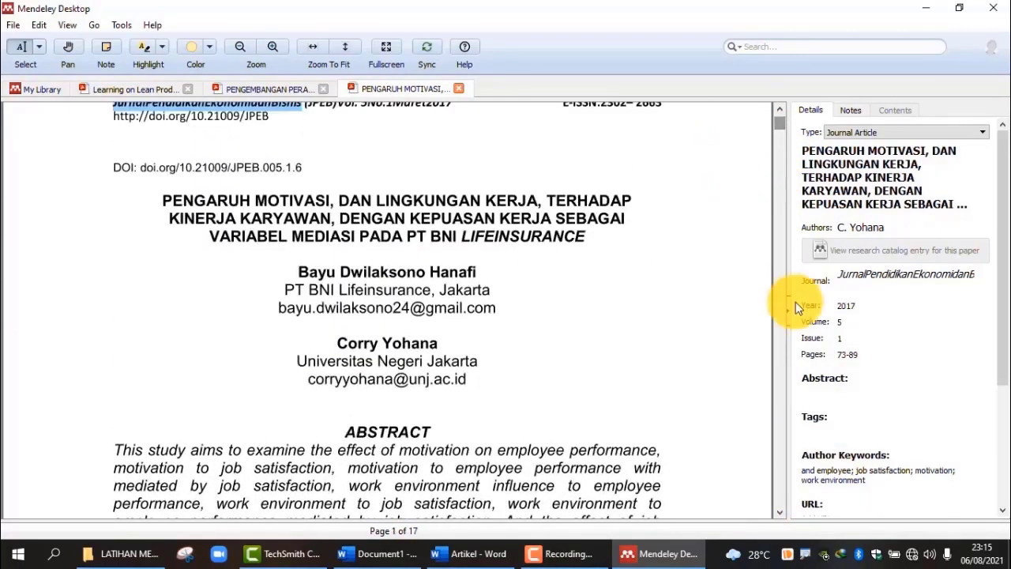
Fill in the entry's abstract with the PDF's English ABSTRACT text, from "This study aims" through "t-table 1.96 which mean"
{"action": "scroll", "coordinate": [629, 369], "scroll_direction": "down", "scroll_amount": 2}
{"action": "scroll", "coordinate": [601, 368], "scroll_direction": "down", "scroll_amount": 5}
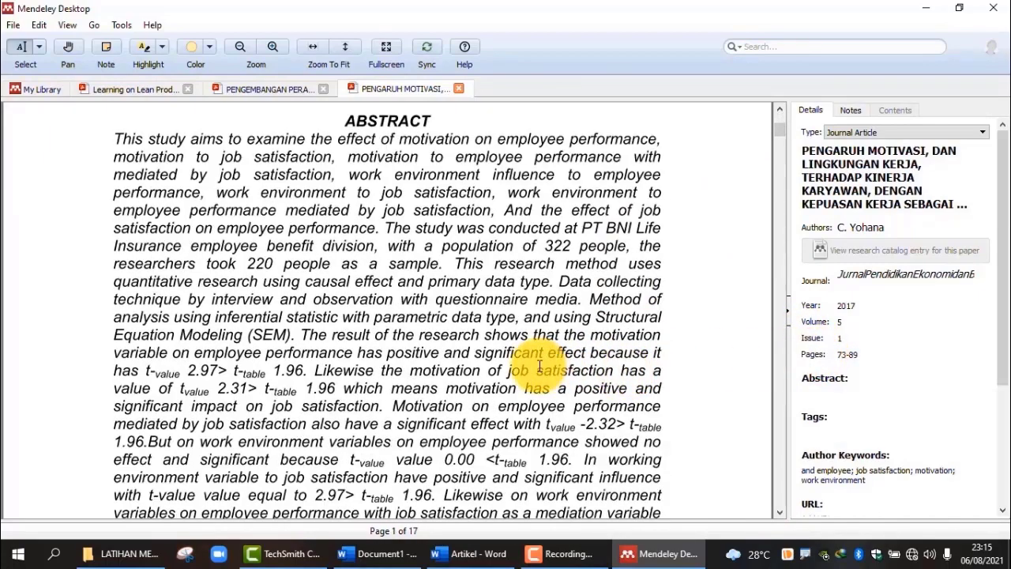
{"action": "scroll", "coordinate": [85, 201], "scroll_direction": "up", "scroll_amount": 1}
{"action": "scroll", "coordinate": [63, 185], "scroll_direction": "up", "scroll_amount": 3}
{"action": "left_click_drag", "start_coordinate": [115, 140], "coordinate": [451, 515]}
{"action": "scroll", "coordinate": [468, 471], "scroll_direction": "down", "scroll_amount": 3}
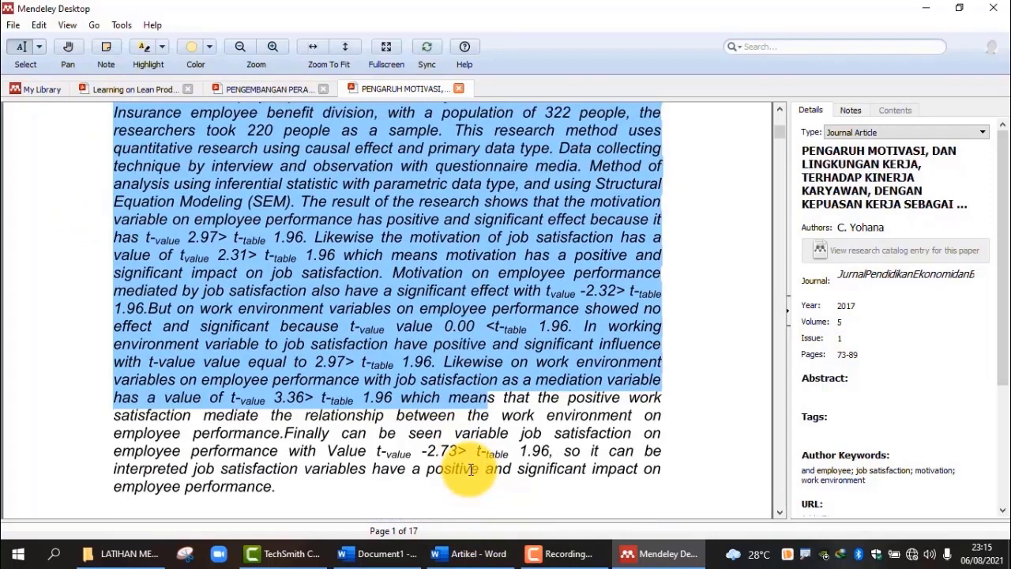
{"action": "scroll", "coordinate": [470, 469], "scroll_direction": "down", "scroll_amount": 1}
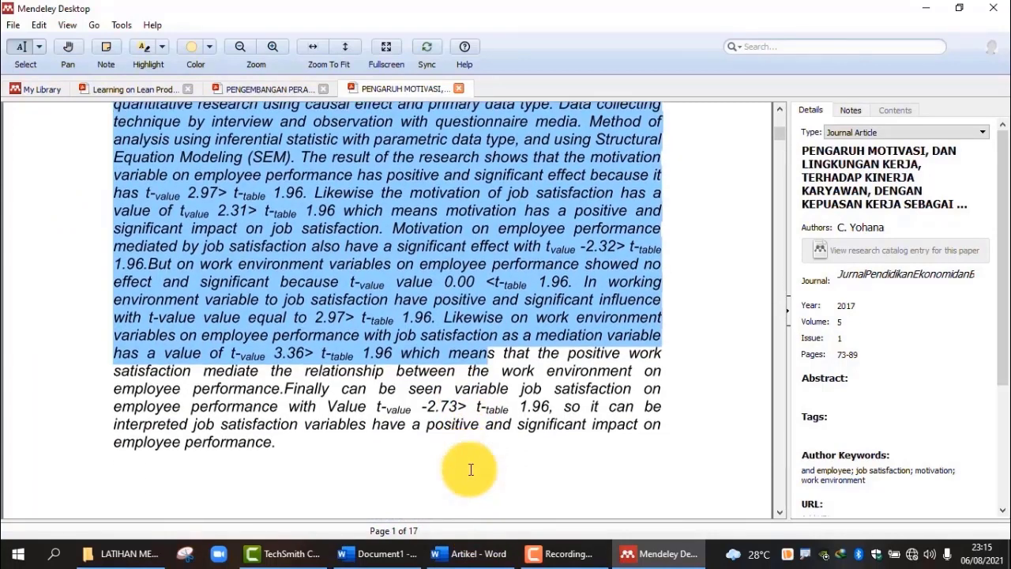
{"action": "scroll", "coordinate": [470, 468], "scroll_direction": "down", "scroll_amount": 1}
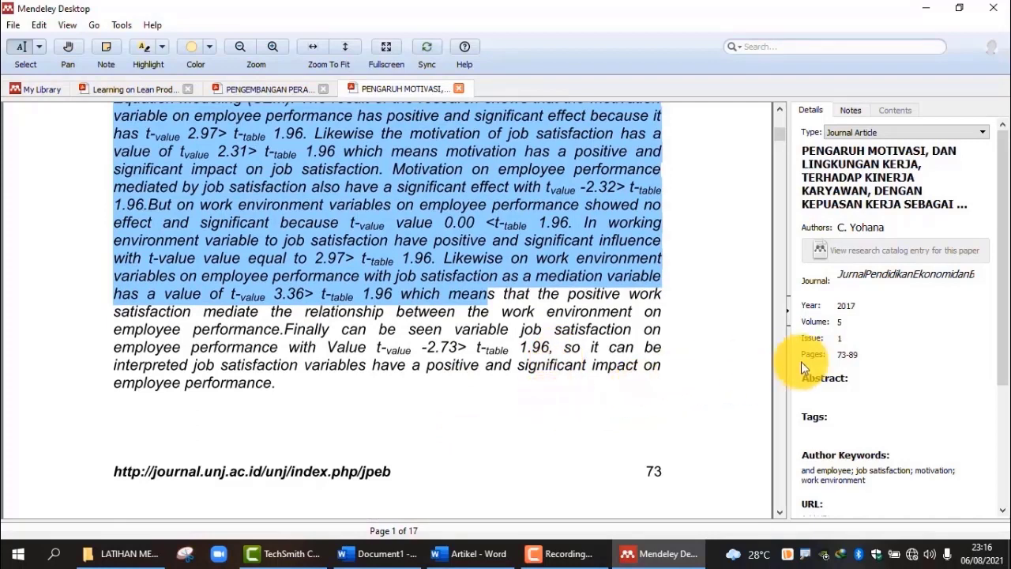
{"action": "left_click", "coordinate": [833, 393]}
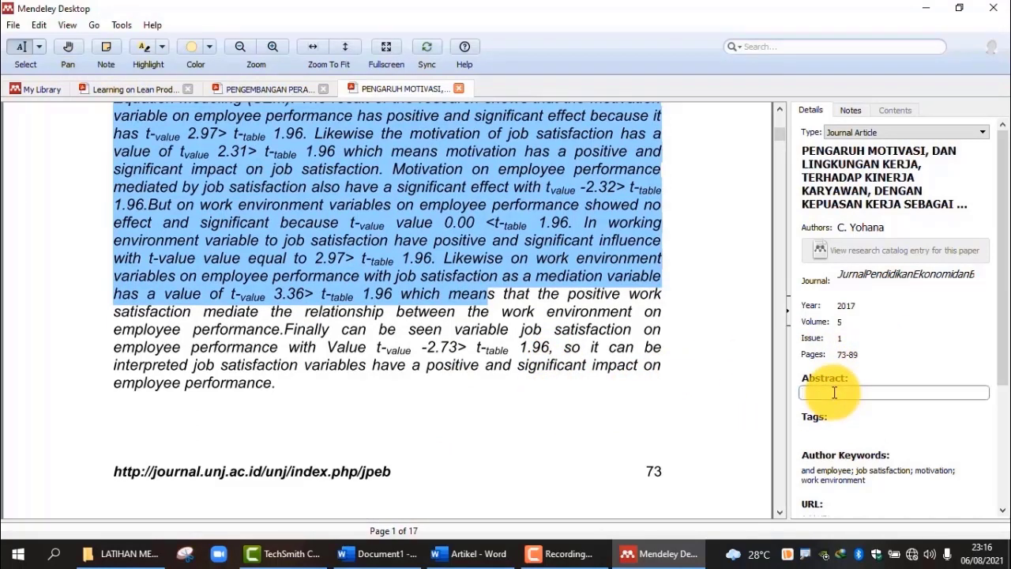
{"action": "key", "text": "ctrl+v"}
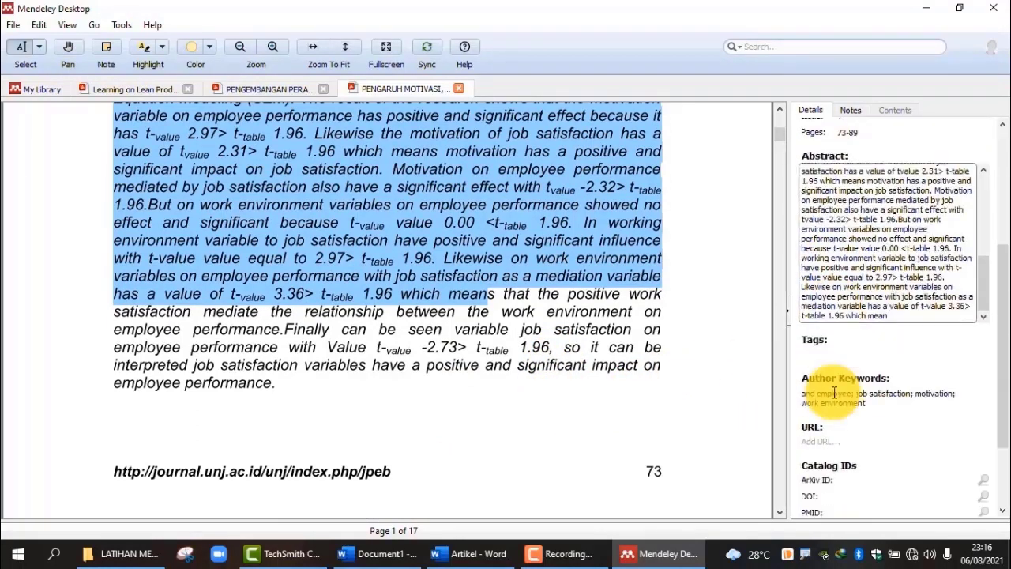
Replace the entry's author keywords with the PDF's list: Motivation, Work Environment, Job Satisfaction, and Employee Performance
{"action": "scroll", "coordinate": [323, 420], "scroll_direction": "down", "scroll_amount": 5}
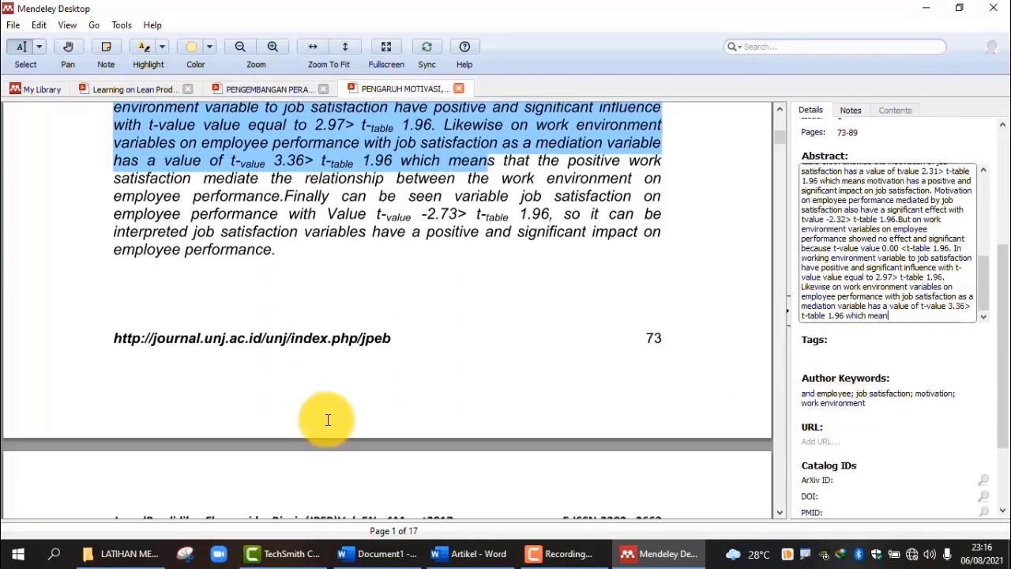
{"action": "scroll", "coordinate": [334, 419], "scroll_direction": "down", "scroll_amount": 1}
{"action": "left_click_drag", "start_coordinate": [197, 430], "coordinate": [286, 446]}
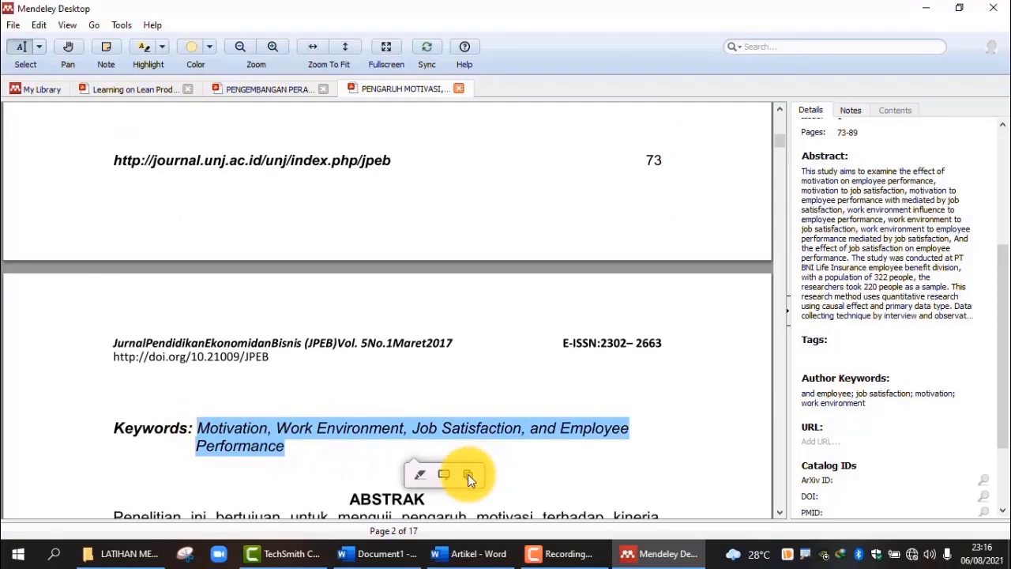
{"action": "left_click", "coordinate": [468, 474]}
{"action": "left_click", "coordinate": [804, 397]}
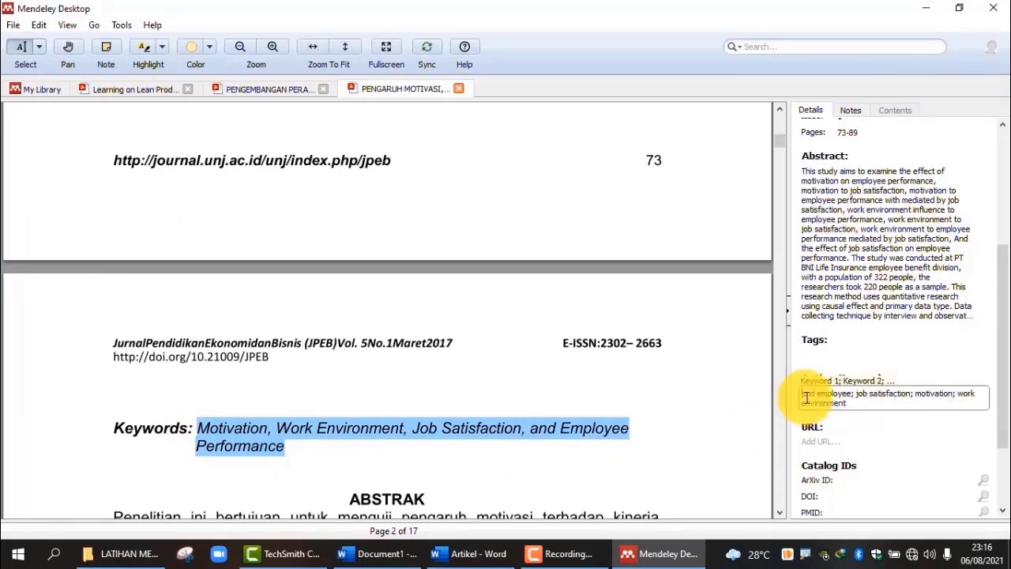
{"action": "left_click_drag", "start_coordinate": [803, 398], "coordinate": [882, 420]}
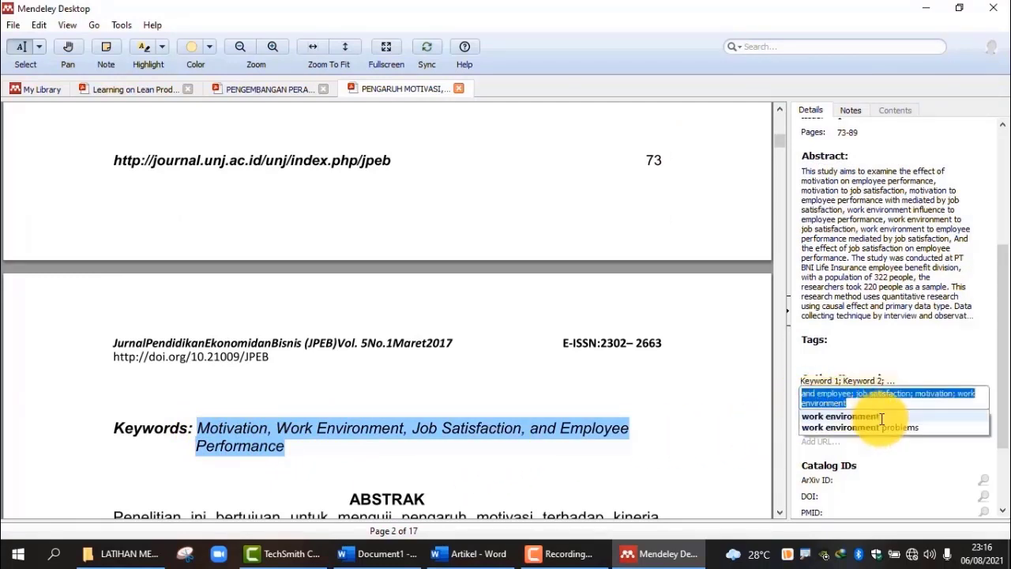
{"action": "key", "text": "ctrl+v"}
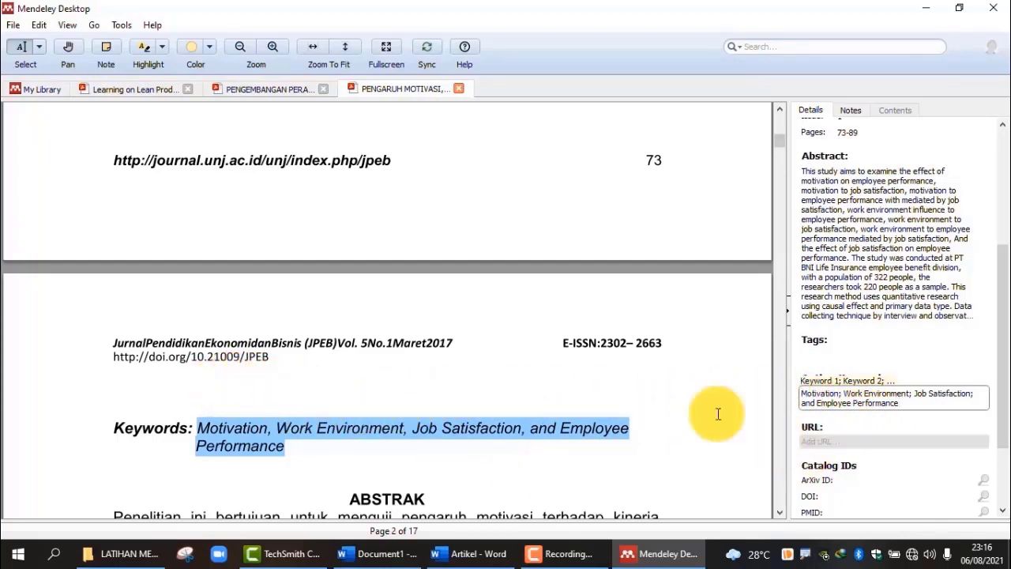
{"action": "left_click_drag", "start_coordinate": [114, 160], "coordinate": [388, 159]}
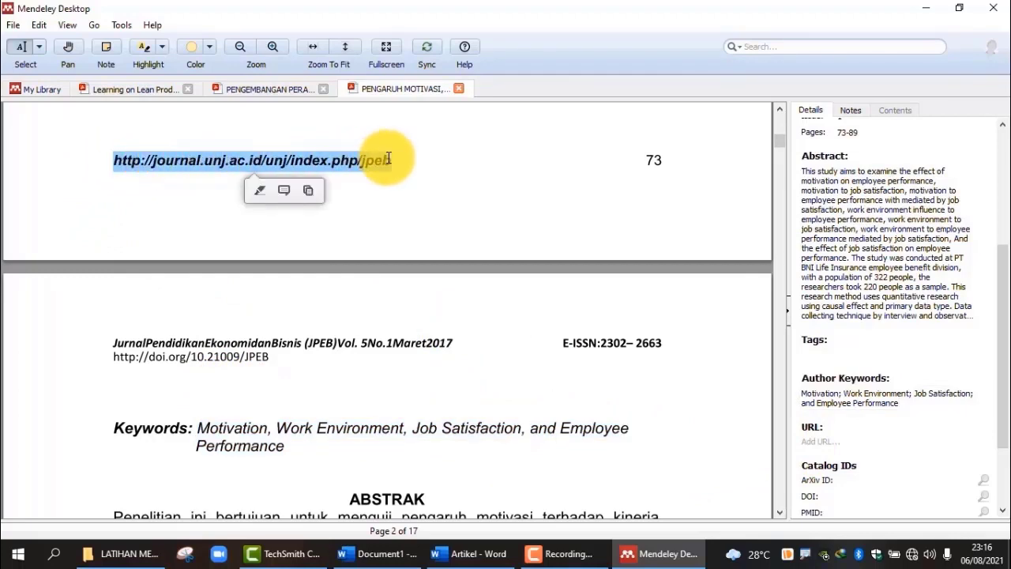
{"action": "left_click", "coordinate": [310, 192]}
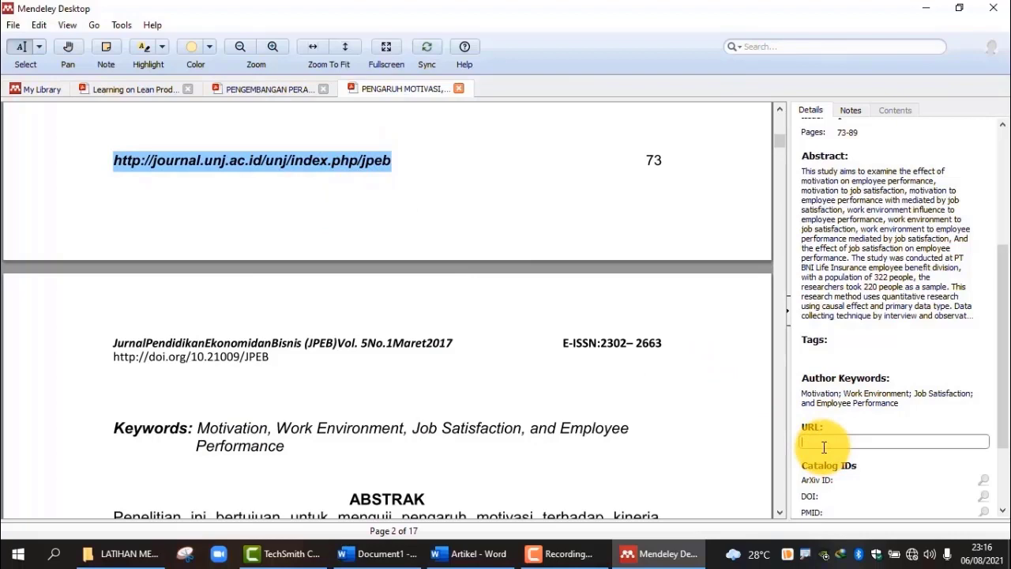
{"action": "key", "text": "ctrl+v"}
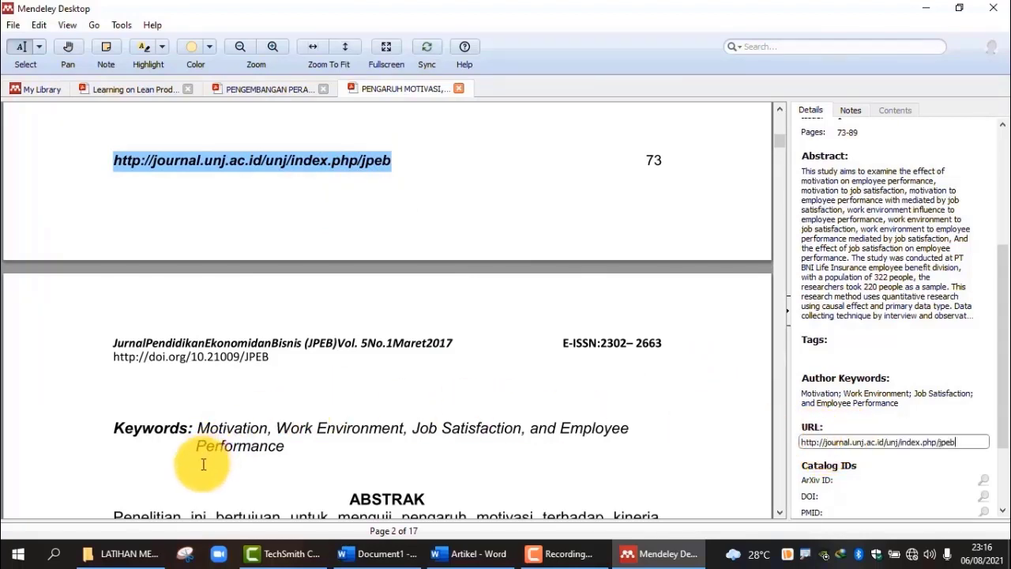